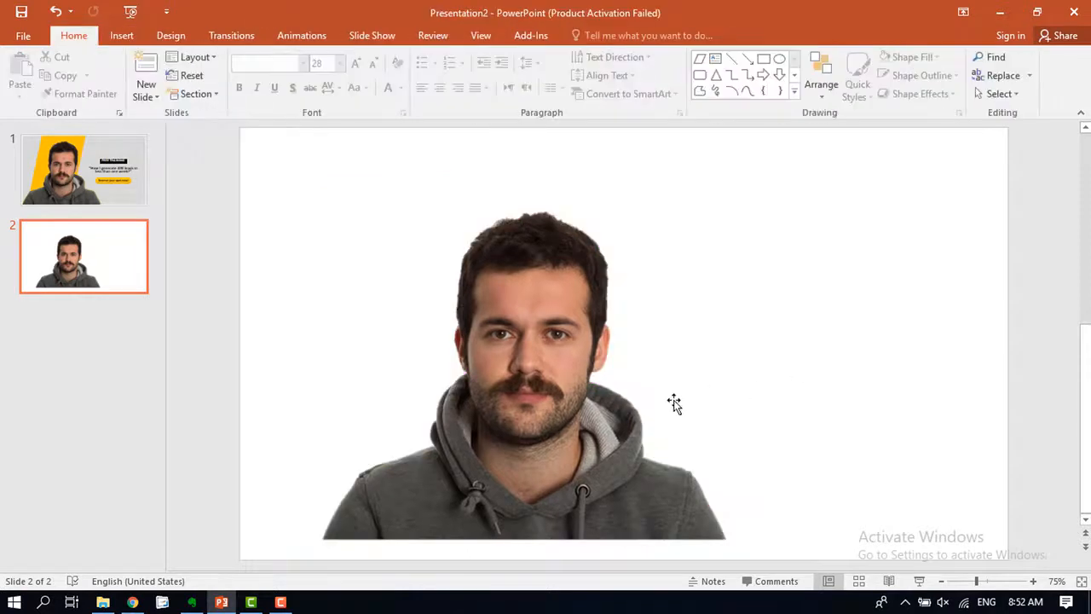
# Move the man's portrait on slide 2 so it sits against the slide's lower-left corner.
pyautogui.moveTo(555, 409); pyautogui.dragTo(478, 418)
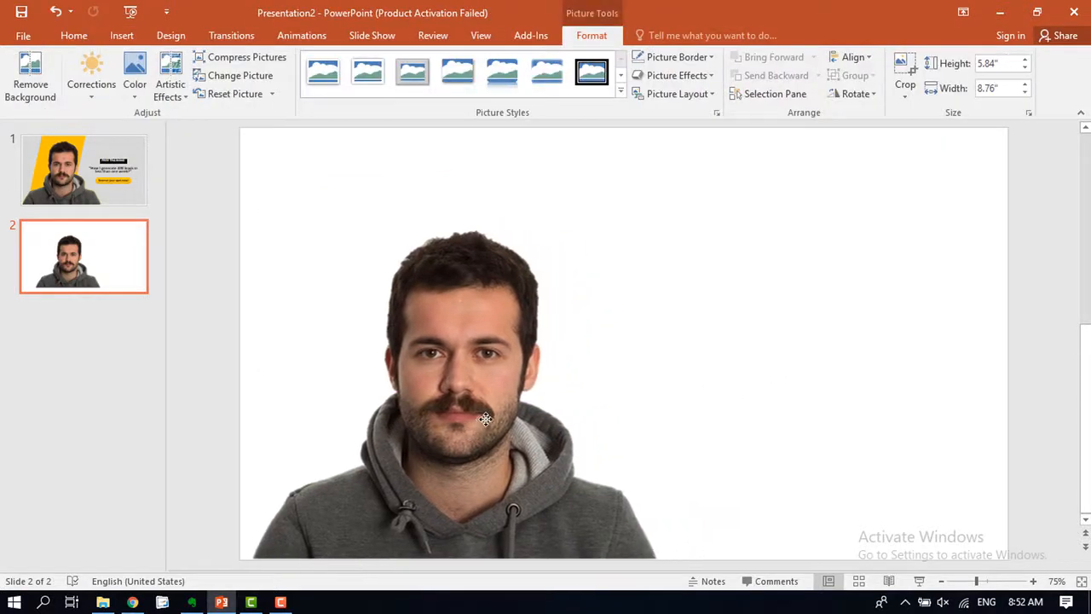
pyautogui.click(787, 305)
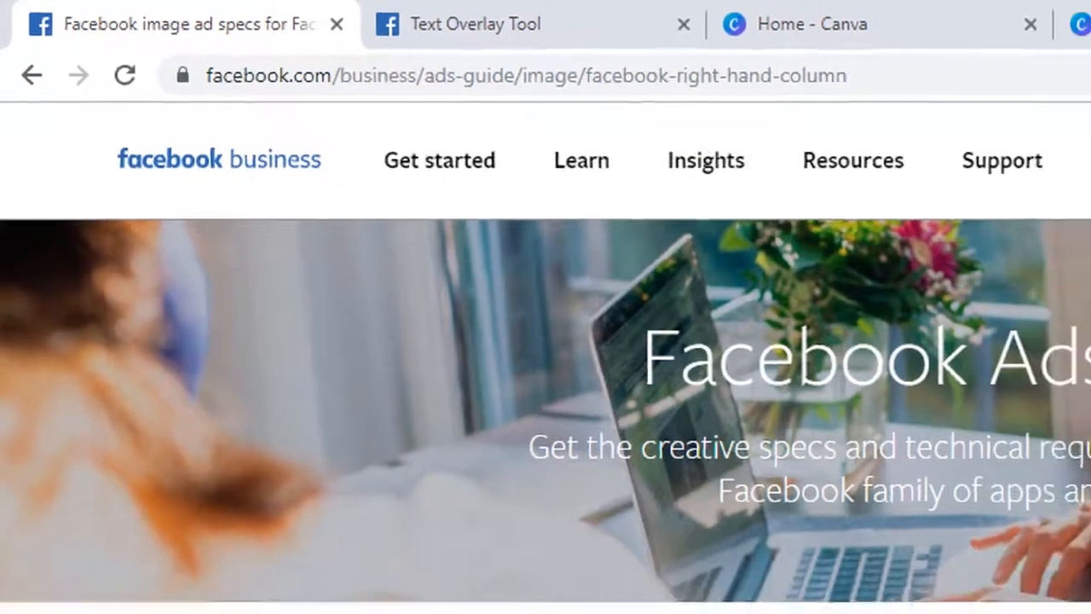
# Review Facebook's image ad design recommendations for the right column placement in the browser.
pyautogui.scroll(-2, 293, 419)
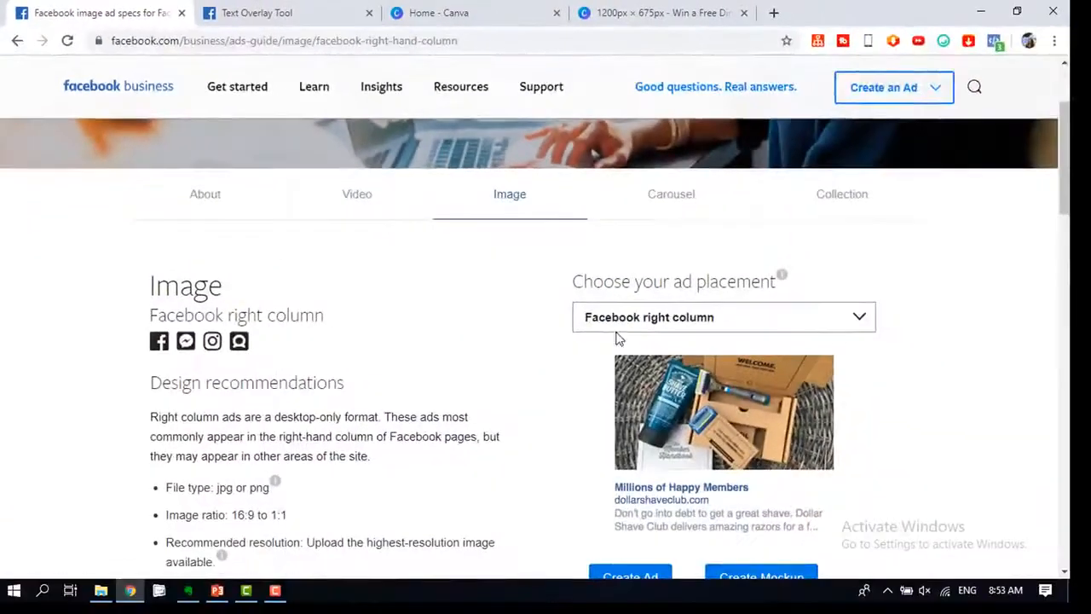
pyautogui.click(617, 331)
pyautogui.click(39, 415)
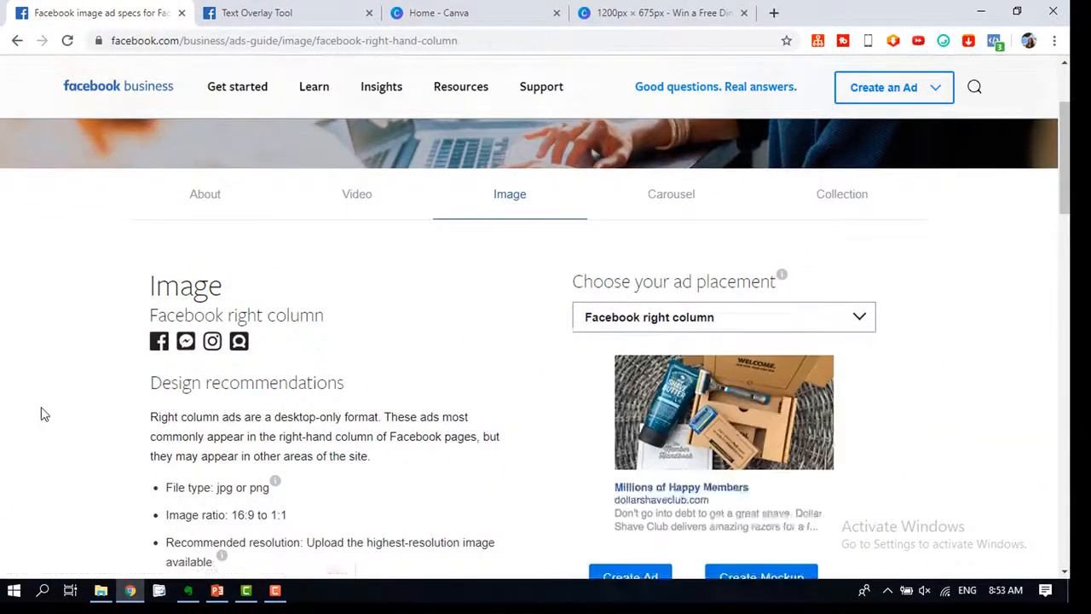
pyautogui.scroll(-2, 296, 411)
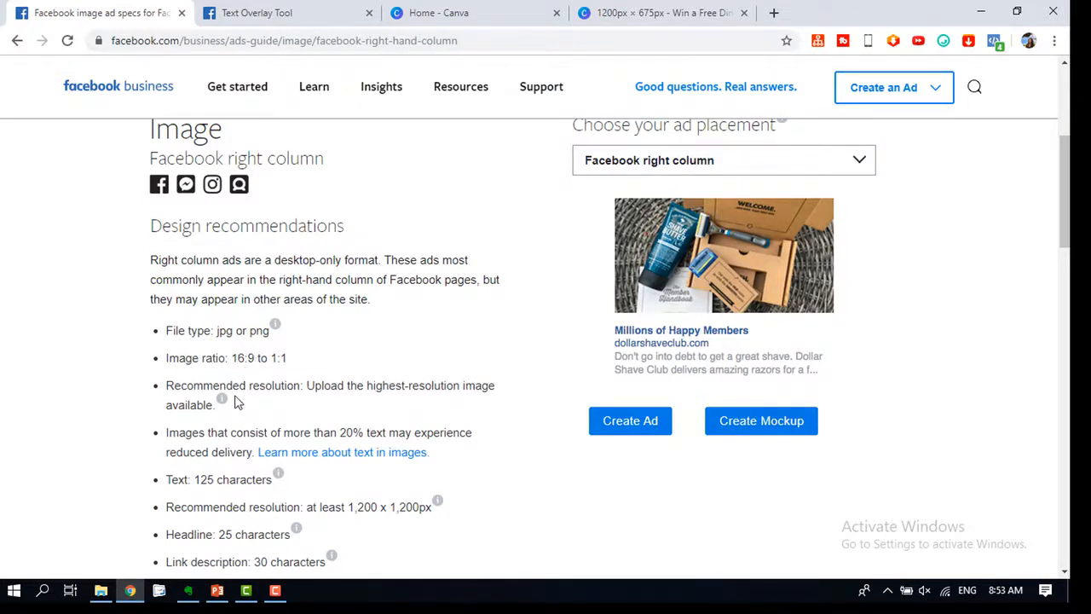
# Return to PowerPoint and check the presentation's custom slide size settings without changing them.
pyautogui.click(218, 590)
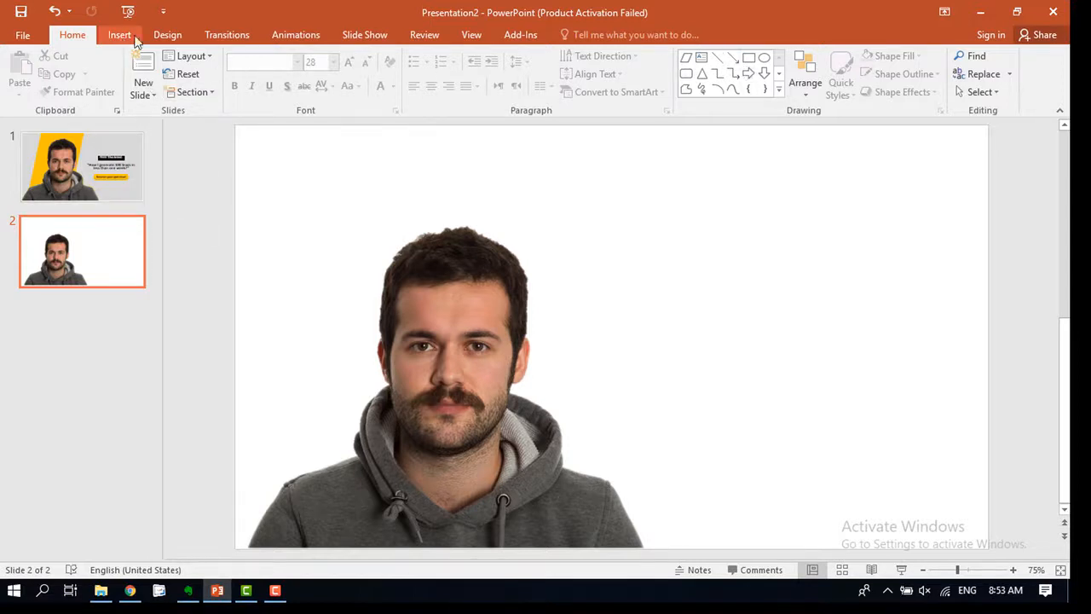
pyautogui.click(167, 35)
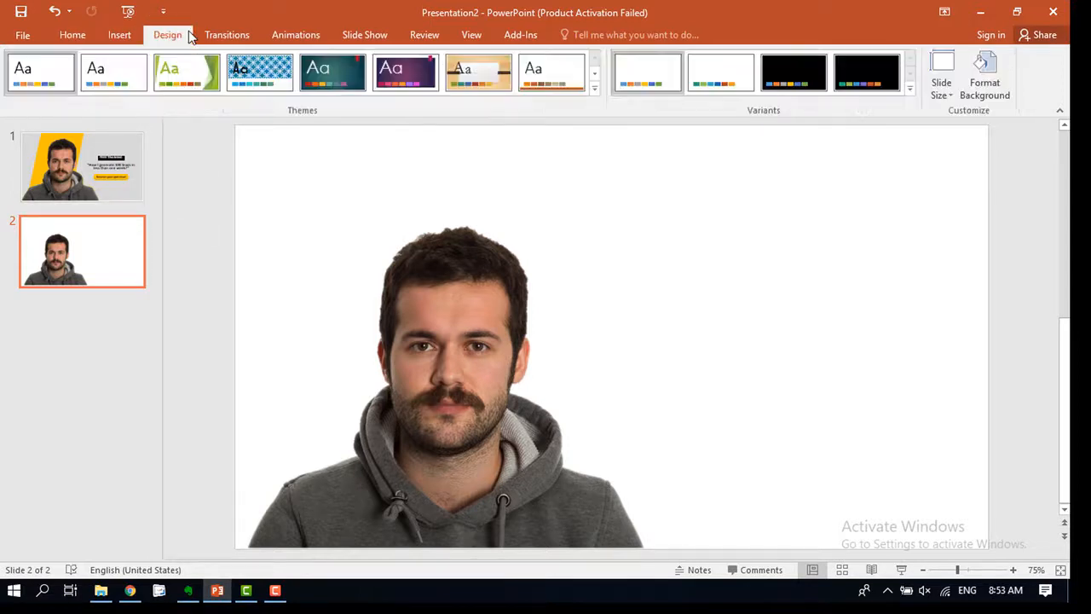
pyautogui.click(944, 99)
pyautogui.click(981, 184)
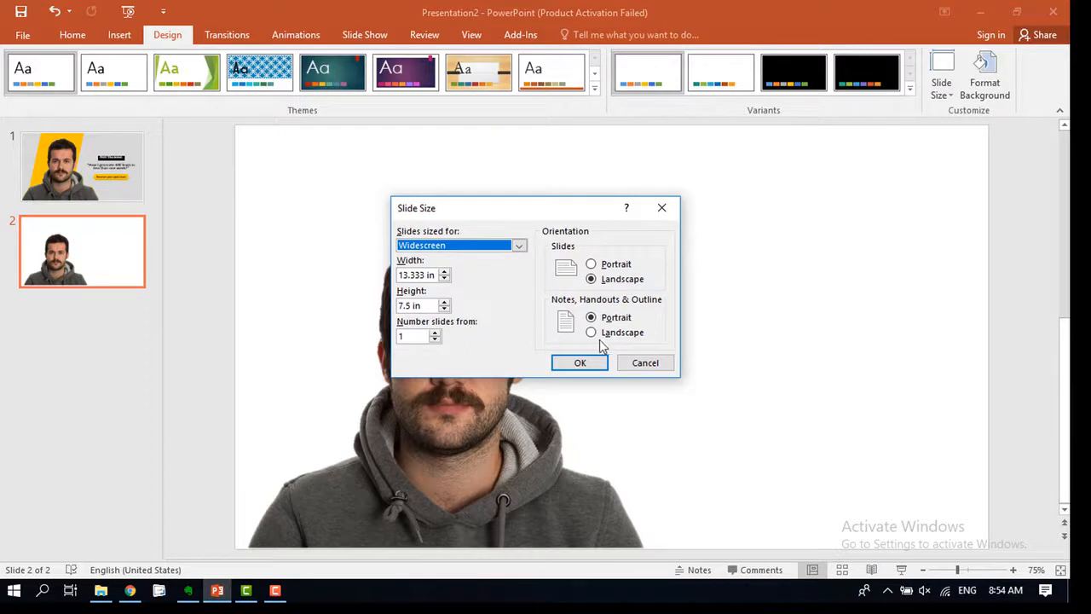
pyautogui.click(646, 366)
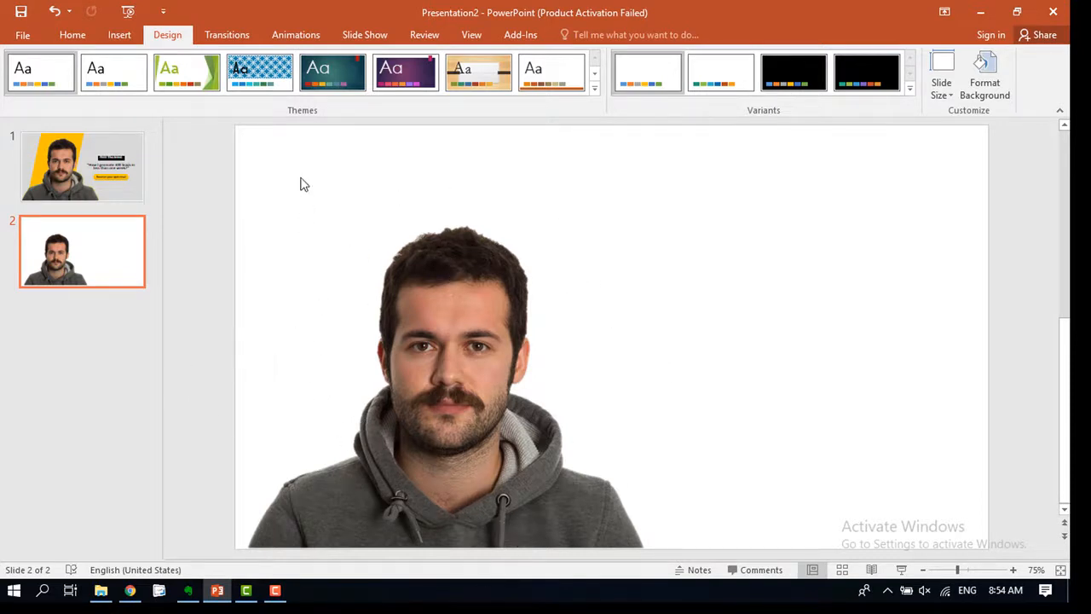
# Give slide 2 a solid light grey background fill.
pyautogui.click(78, 38)
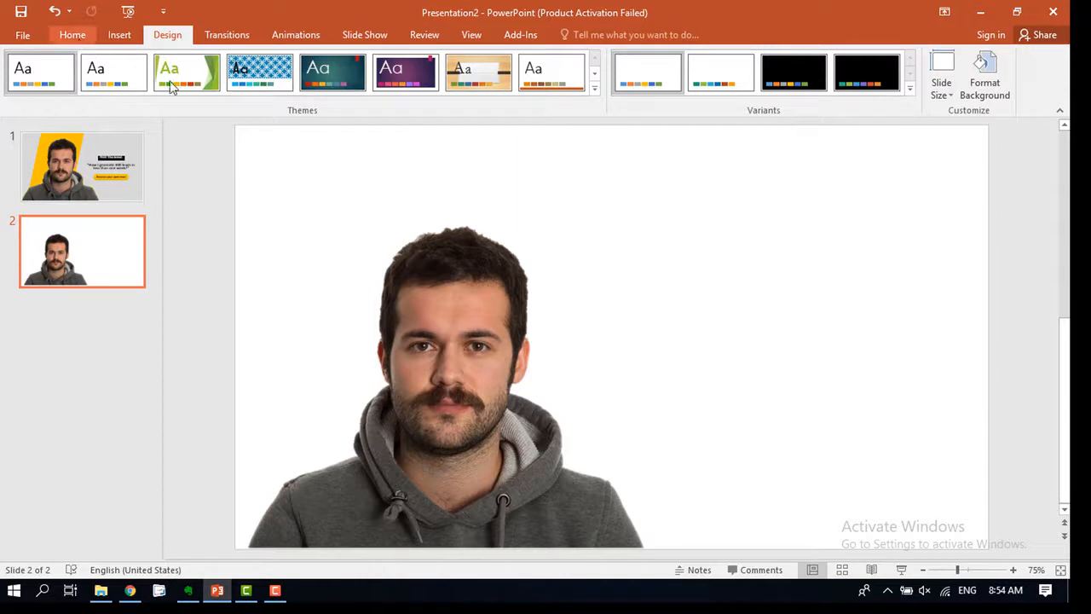
pyautogui.rightClick(868, 235)
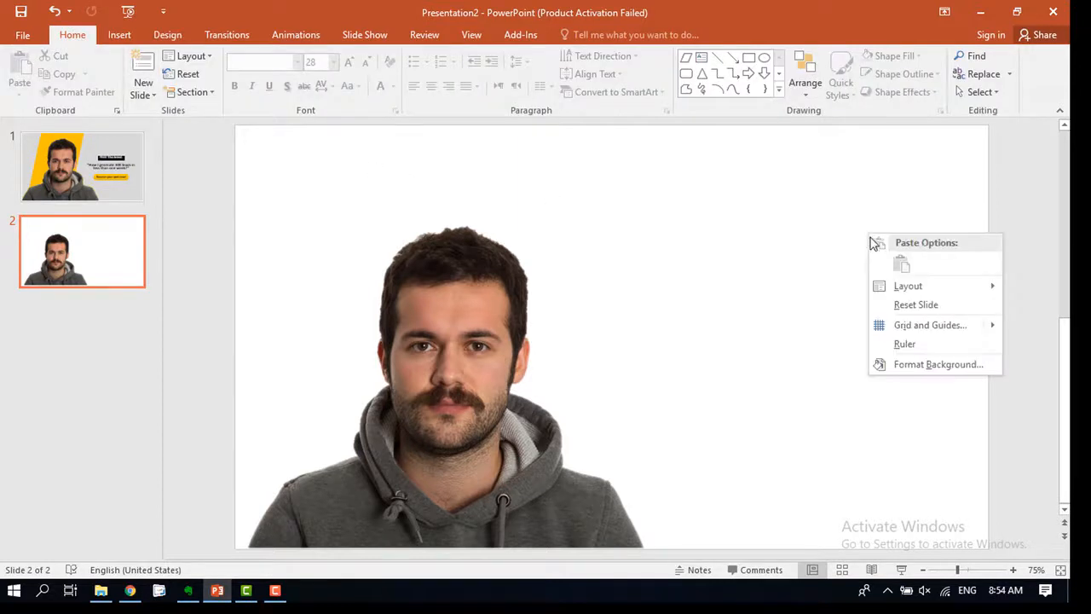
pyautogui.click(926, 364)
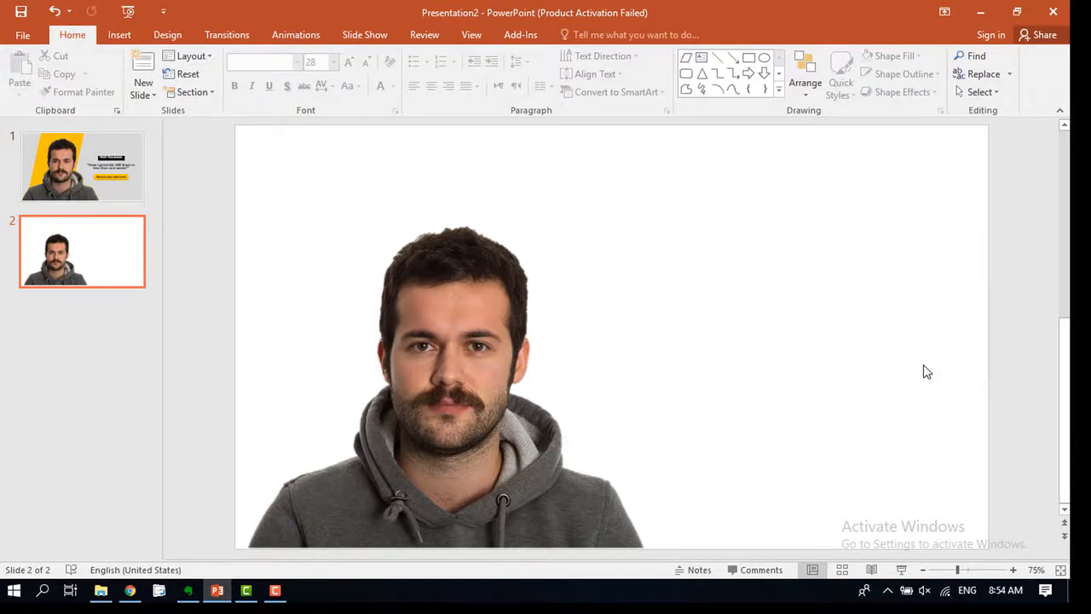
pyautogui.click(1033, 318)
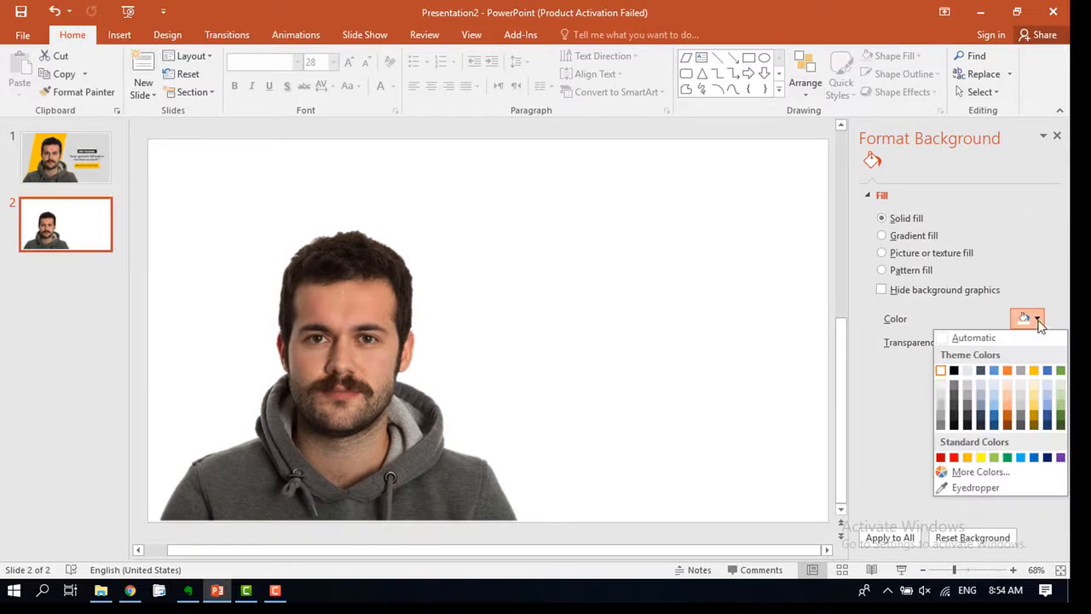
pyautogui.click(940, 394)
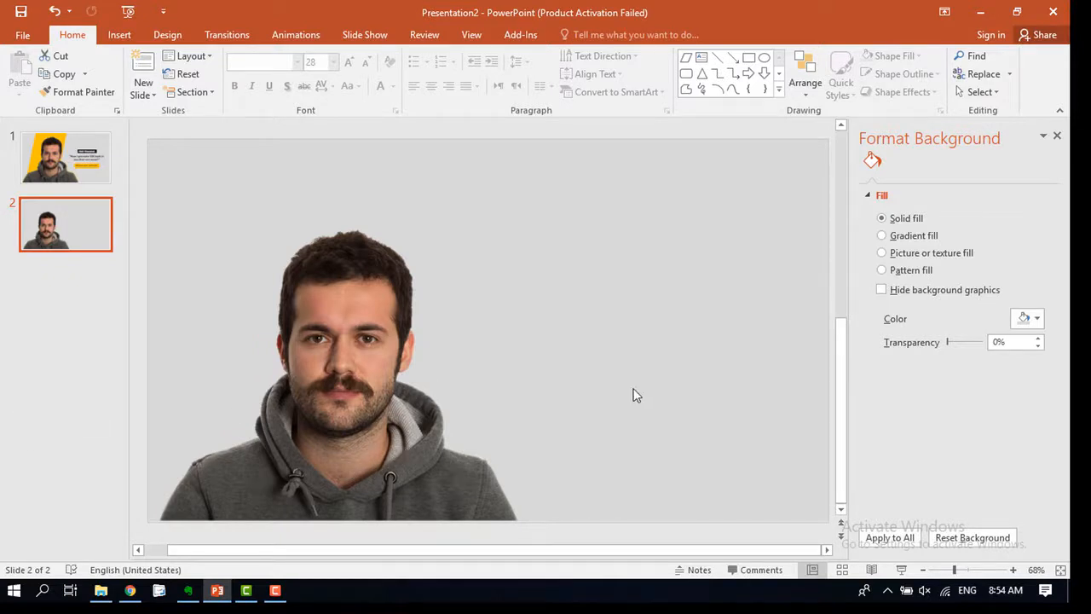
# Draw a parallelogram about 7.91" wide and 7.5" high across the slide's full height and send it behind the portrait.
pyautogui.click(130, 39)
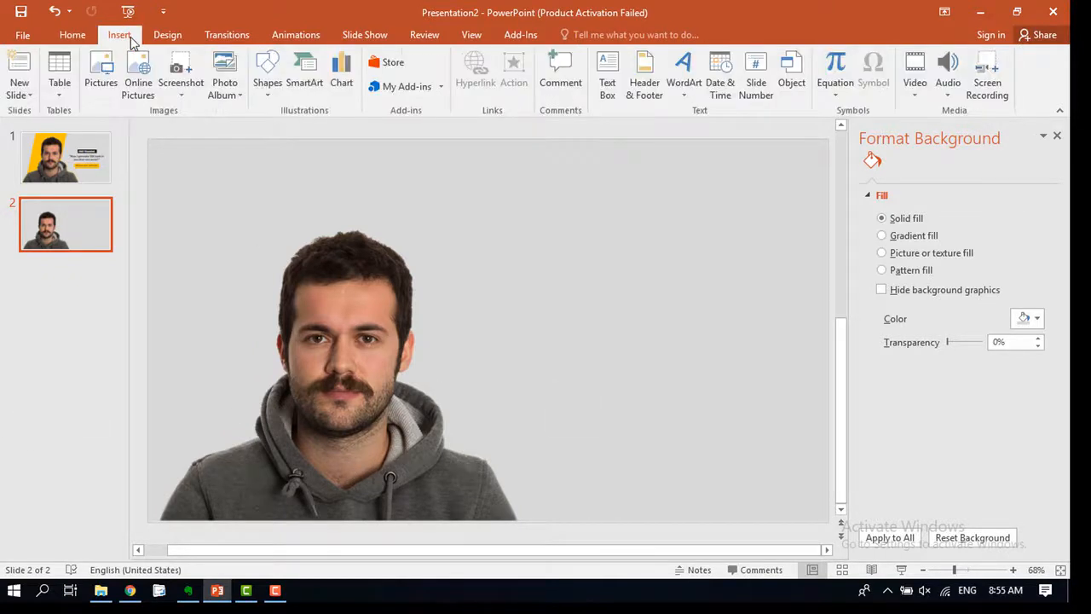
pyautogui.click(268, 90)
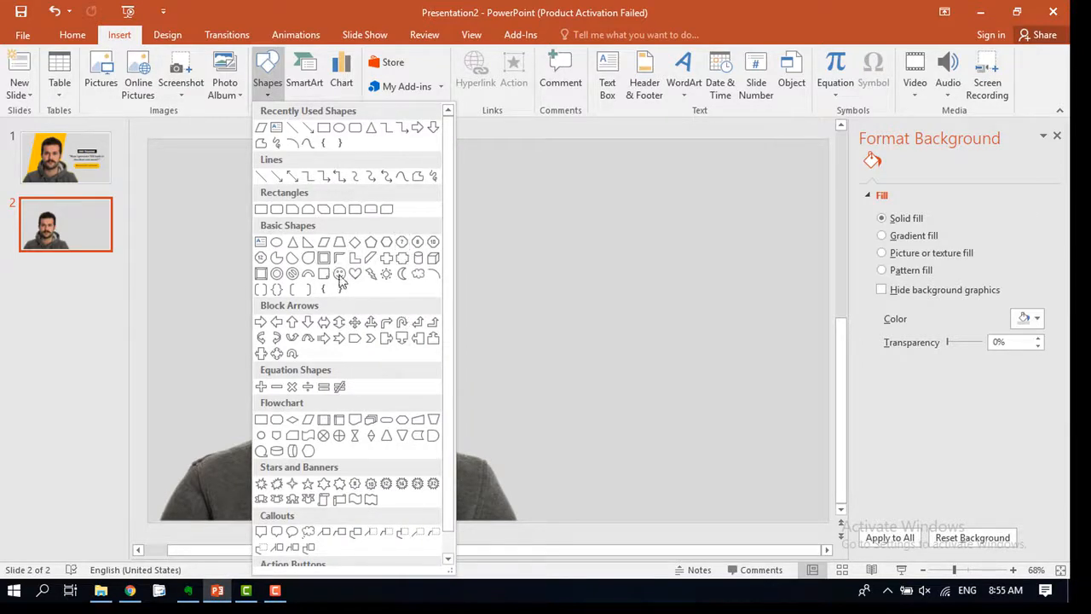
pyautogui.click(324, 245)
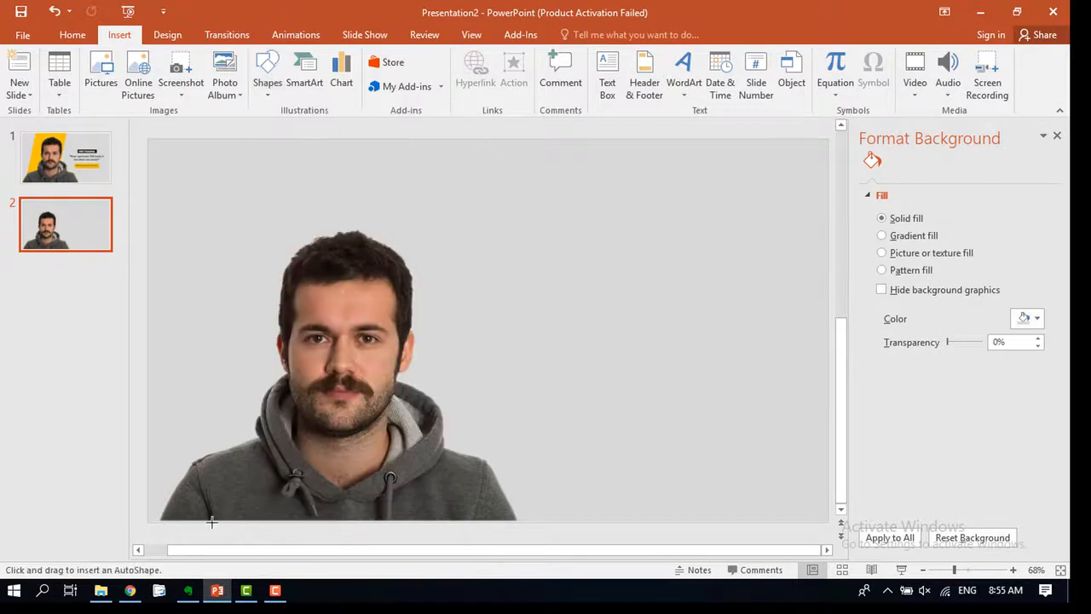
pyautogui.moveTo(178, 522)
pyautogui.mouseDown()
pyautogui.moveTo(409, 290)
pyautogui.moveTo(599, 161)
pyautogui.moveTo(599, 139)
pyautogui.moveTo(589, 136)
pyautogui.mouseUp()
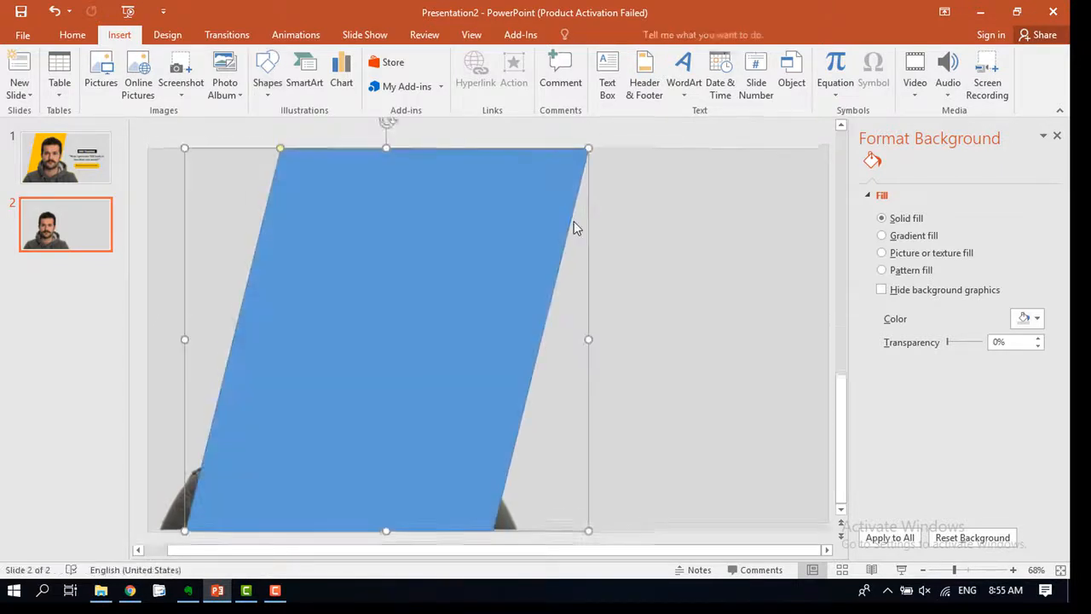
pyautogui.rightClick(507, 224)
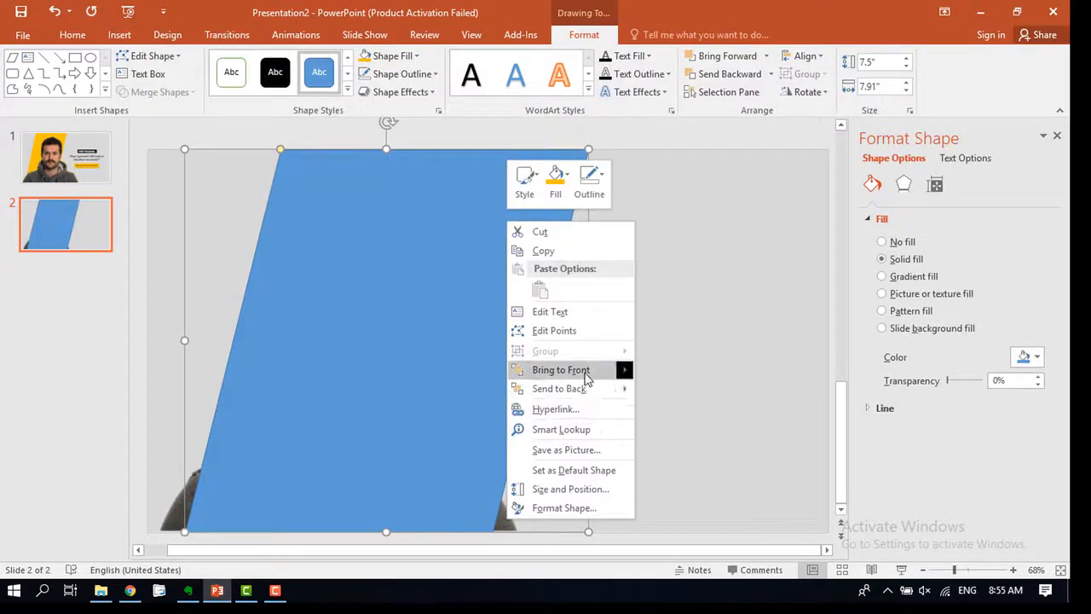
pyautogui.moveTo(623, 391)
pyautogui.click(691, 390)
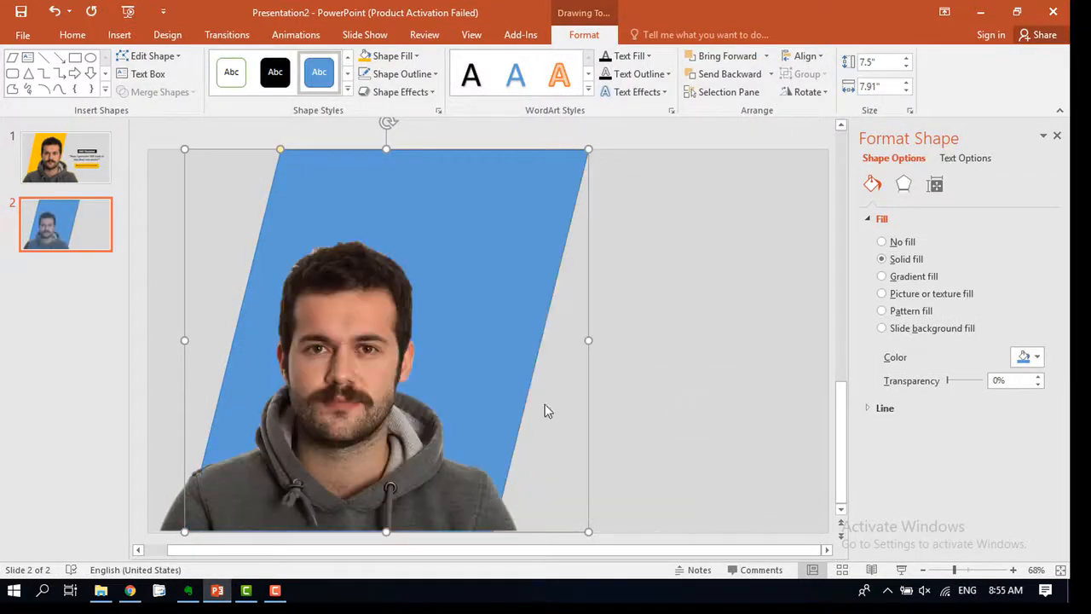
# Shift the portrait aside and apply the gold gradient theme style to the parallelogram.
pyautogui.click(440, 291)
pyautogui.moveTo(429, 287); pyautogui.dragTo(610, 264)
pyautogui.click(334, 163)
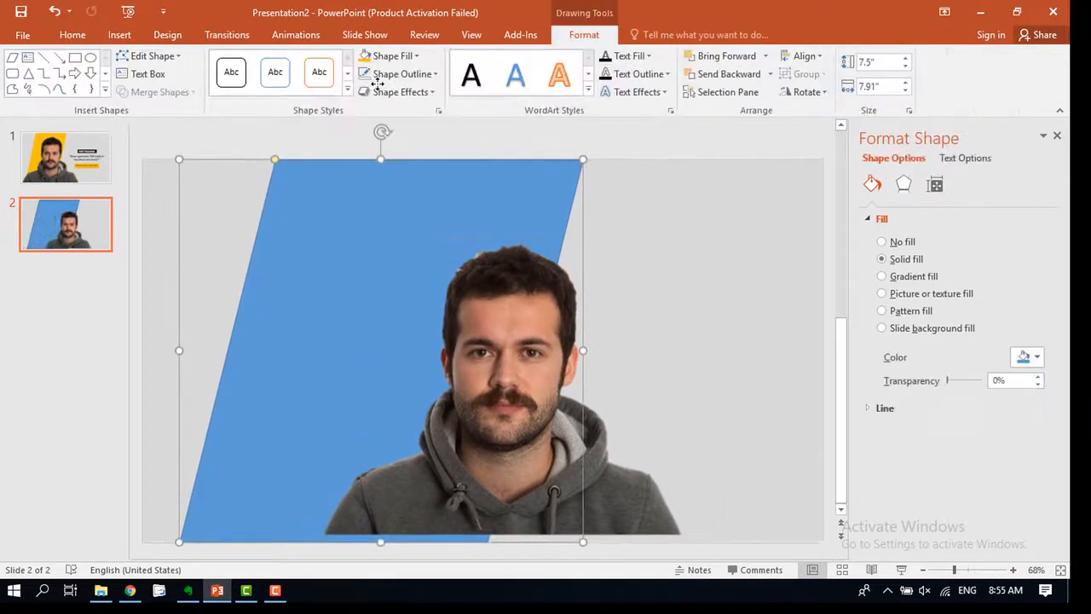
pyautogui.click(347, 92)
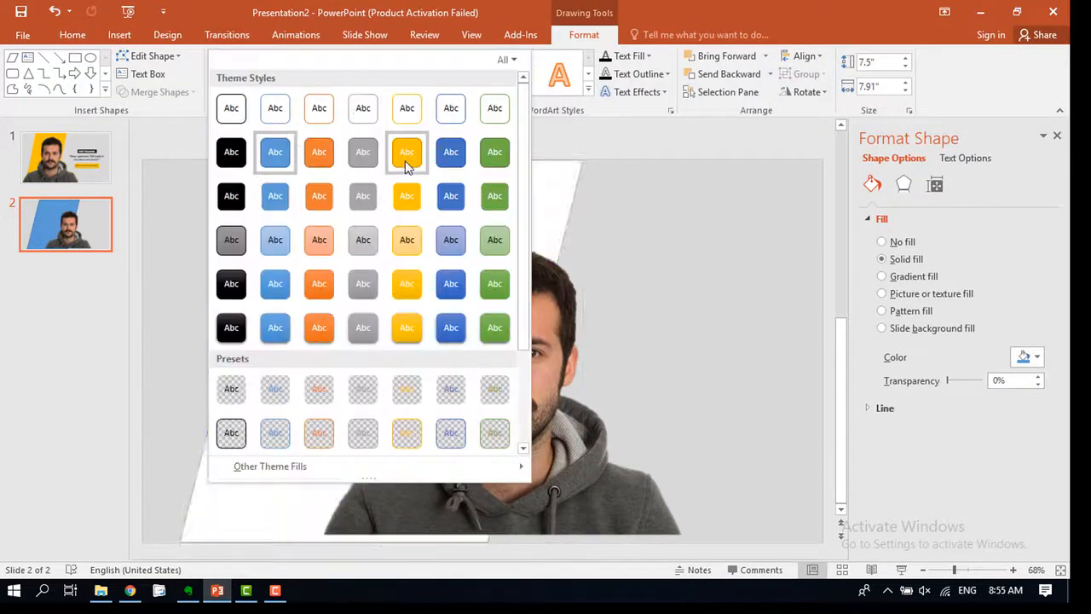
pyautogui.click(408, 288)
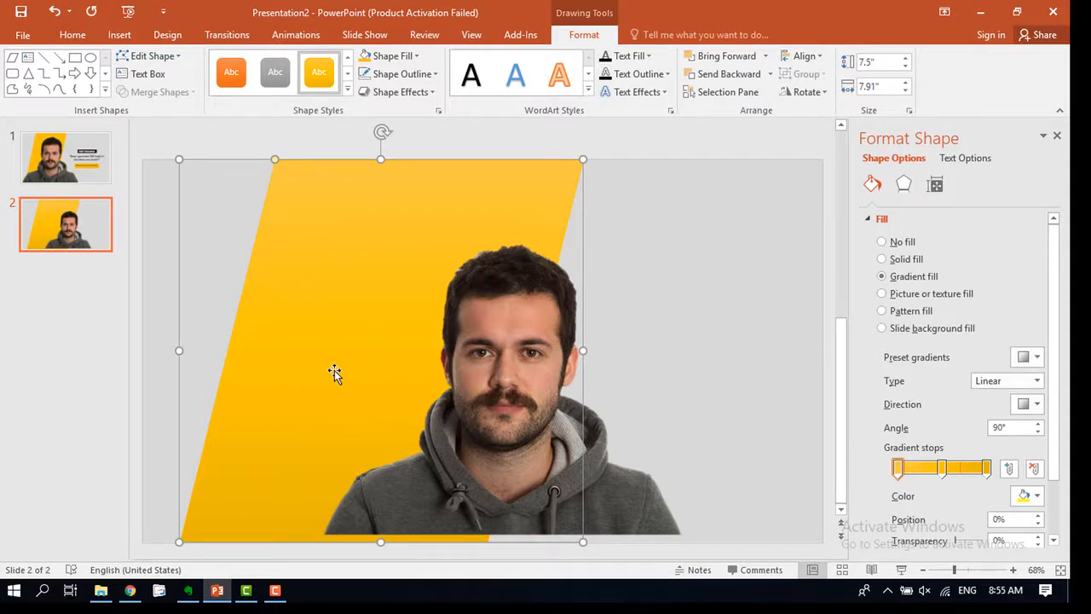
pyautogui.click(394, 57)
pyautogui.click(386, 55)
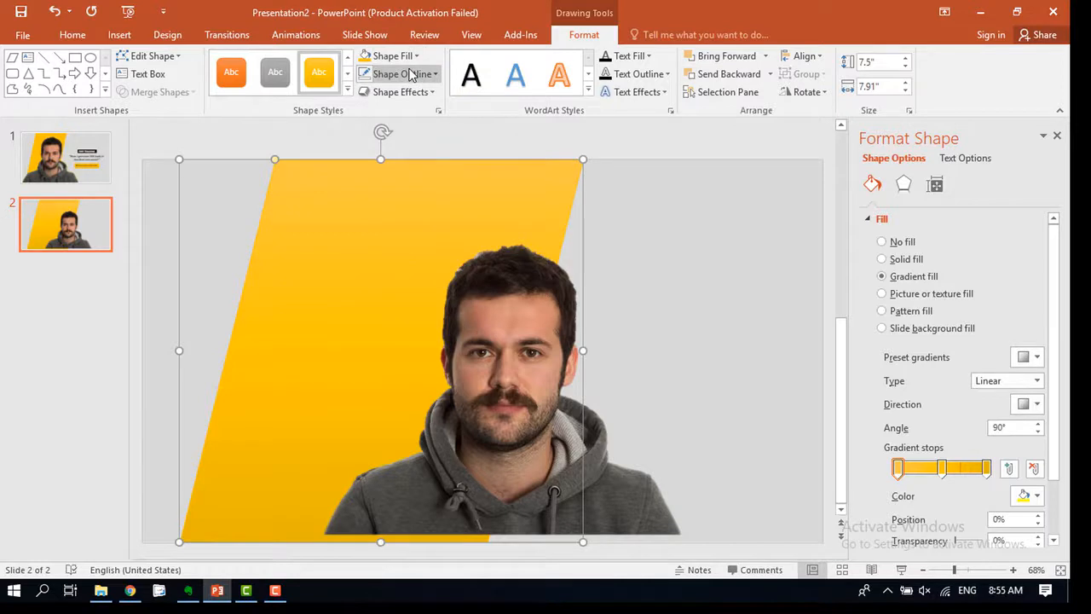
pyautogui.click(417, 74)
pyautogui.click(417, 74)
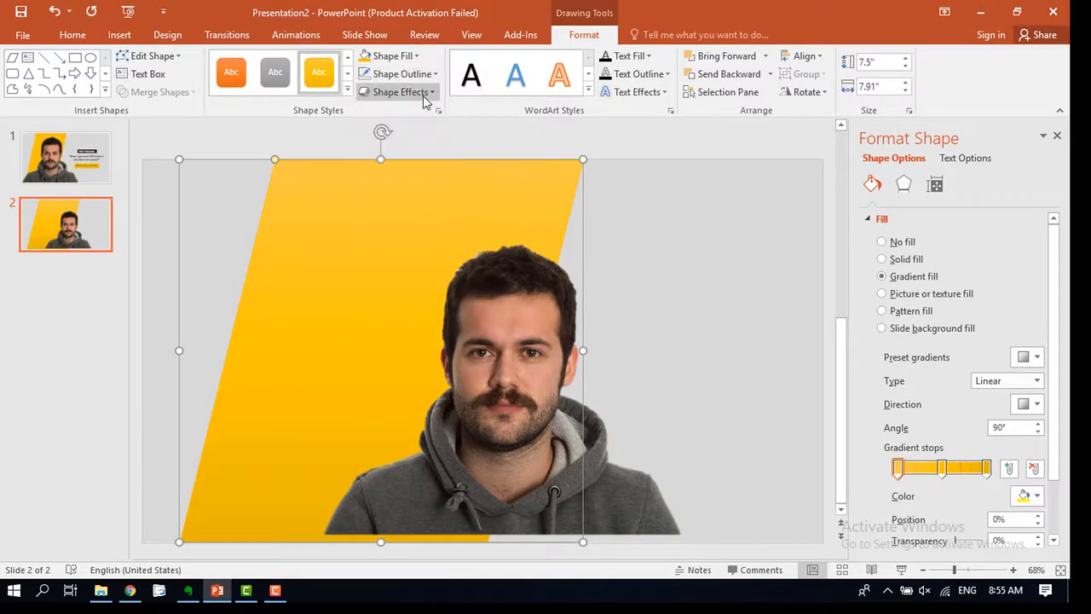
pyautogui.click(425, 95)
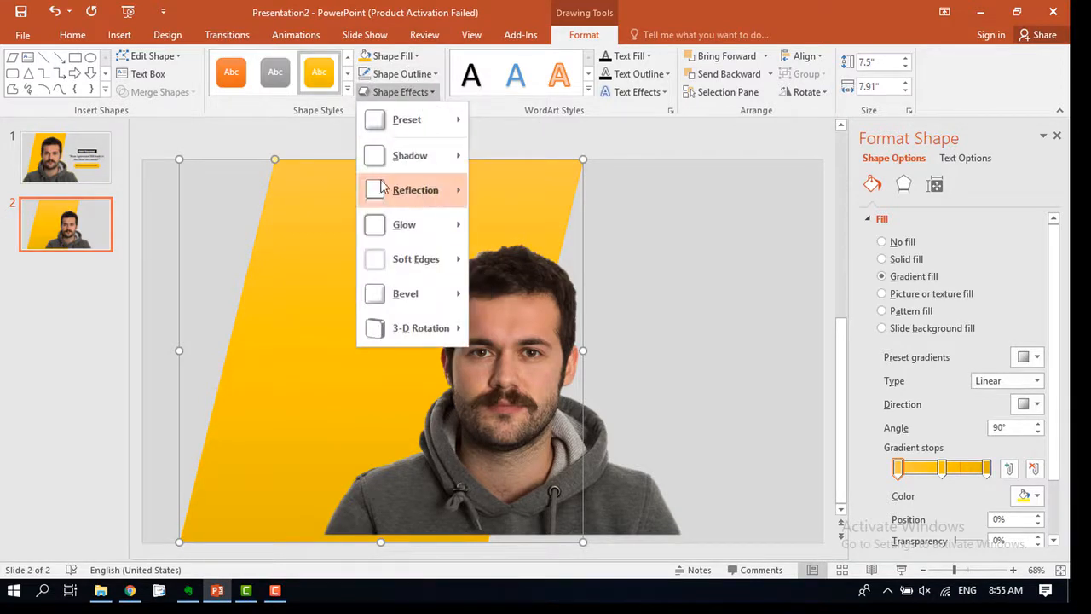
pyautogui.click(333, 134)
# Move the portrait back over the parallelogram at the slide's lower left and add a yellow glow around it.
pyautogui.click(491, 471)
pyautogui.moveTo(491, 471); pyautogui.dragTo(332, 463)
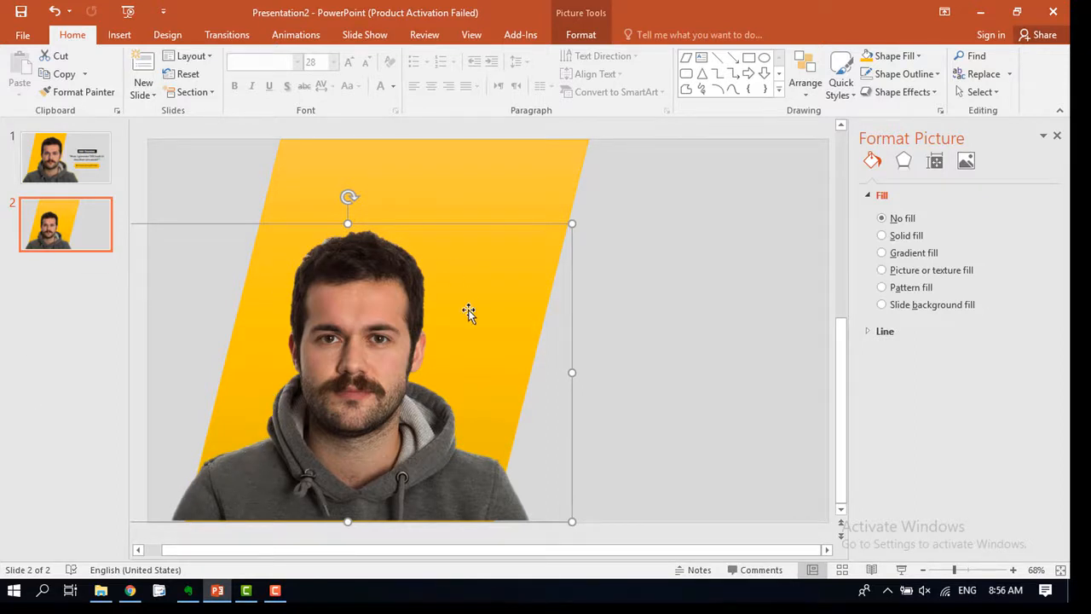
pyautogui.click(595, 45)
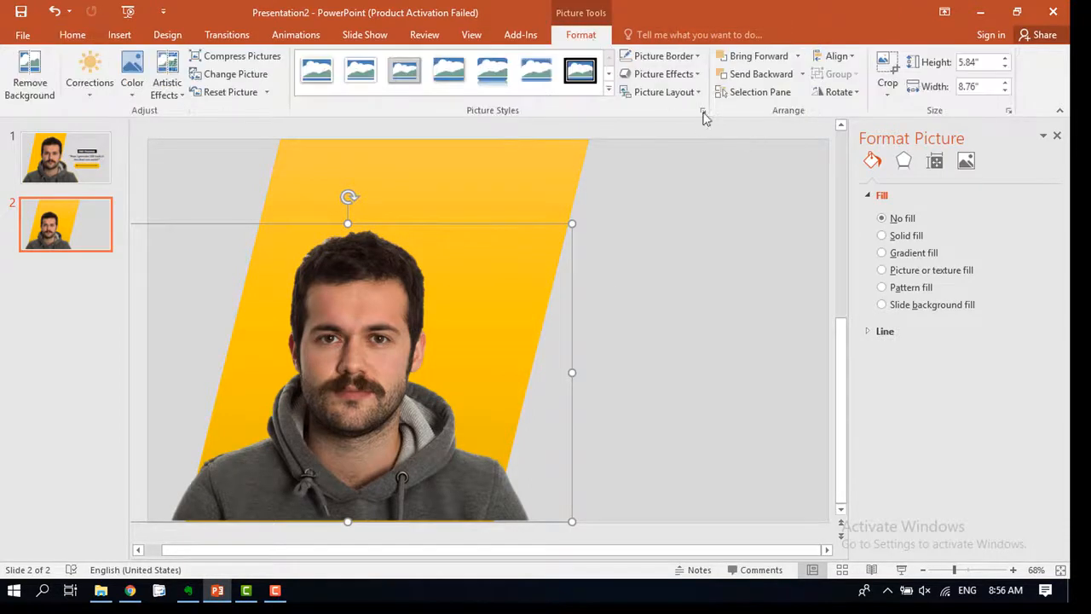
pyautogui.click(680, 79)
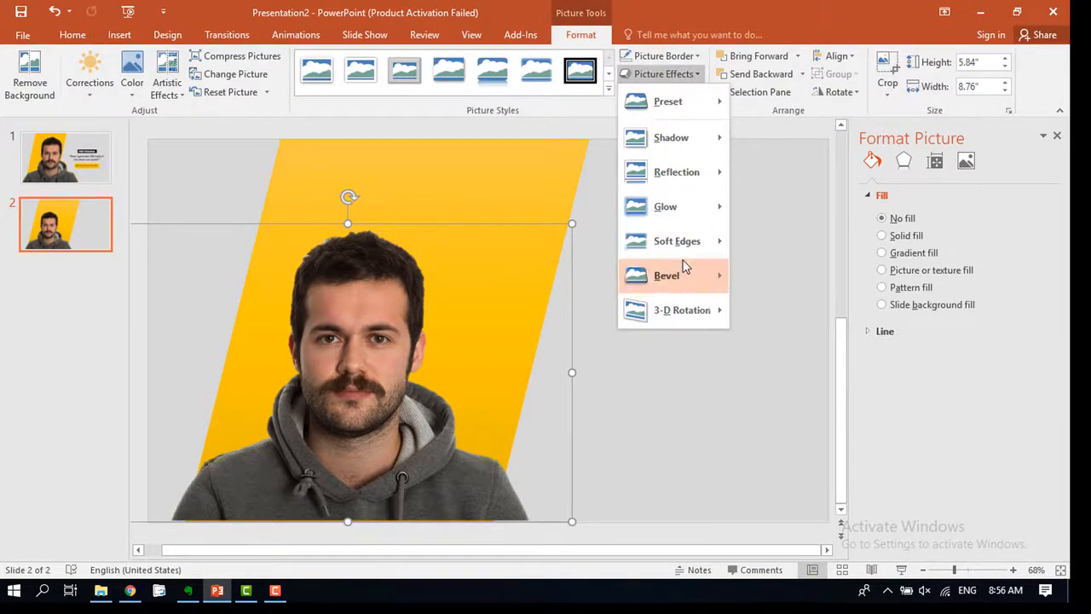
pyautogui.moveTo(688, 209)
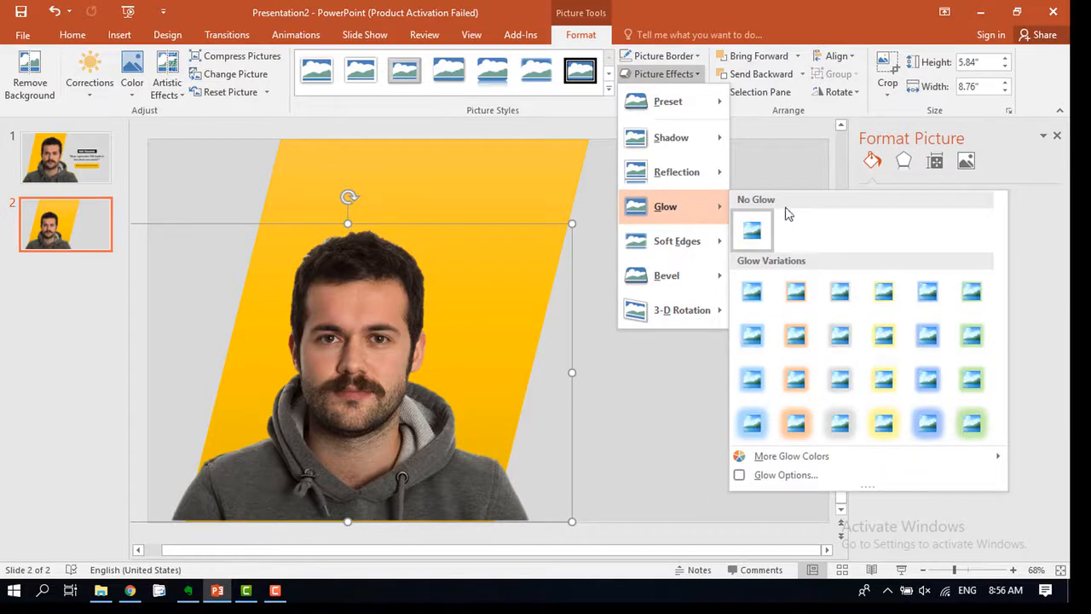
pyautogui.click(881, 337)
pyautogui.moveTo(505, 441); pyautogui.dragTo(370, 450)
# Compare with slide 1, and draw a rectangle about 3.05" wide and 0.49" high in slide 2's empty grey area beside the parallelogram.
pyautogui.click(68, 156)
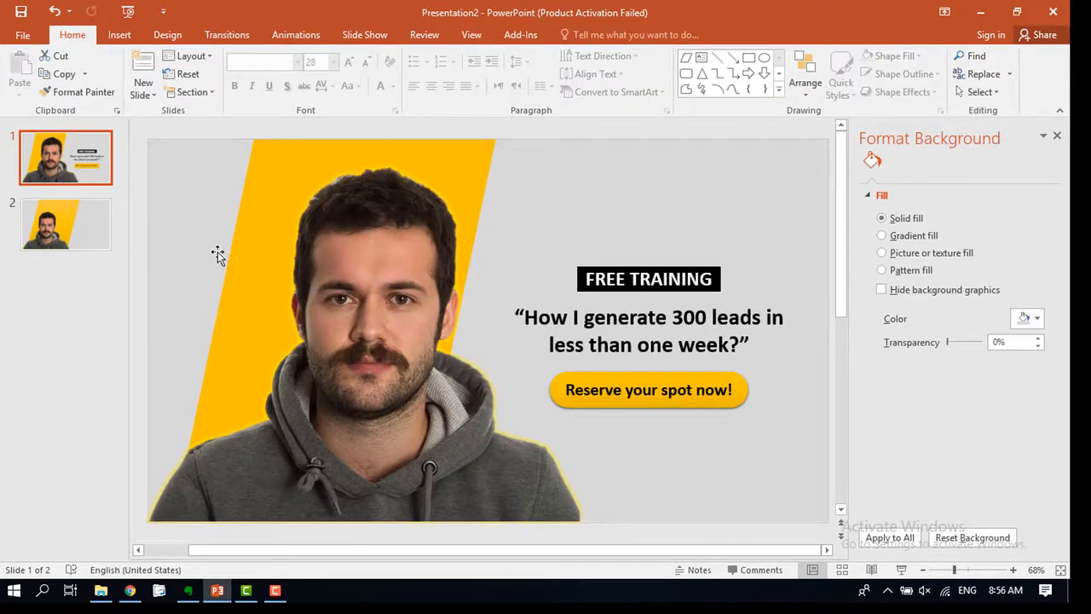
pyautogui.click(108, 232)
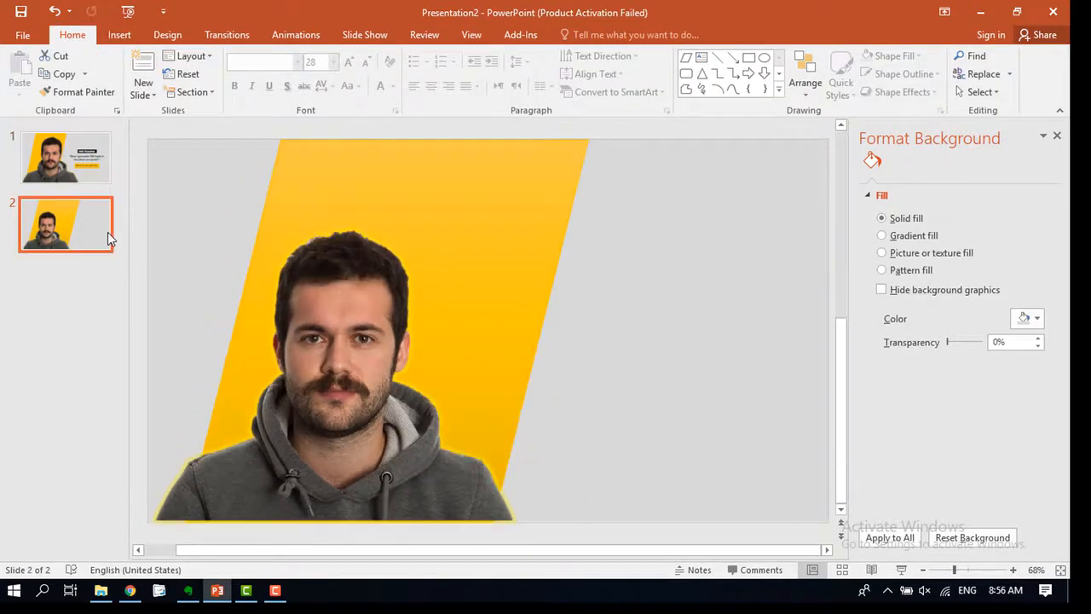
pyautogui.click(115, 39)
pyautogui.click(264, 93)
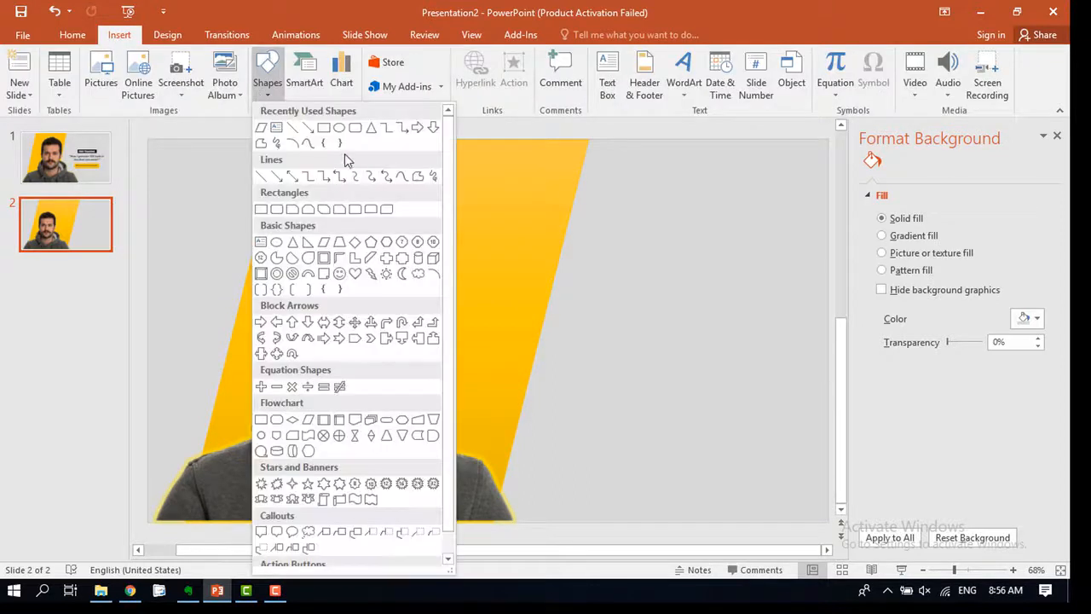
pyautogui.click(324, 127)
pyautogui.moveTo(589, 266)
pyautogui.mouseDown()
pyautogui.moveTo(616, 282)
pyautogui.moveTo(745, 290)
pyautogui.mouseUp()
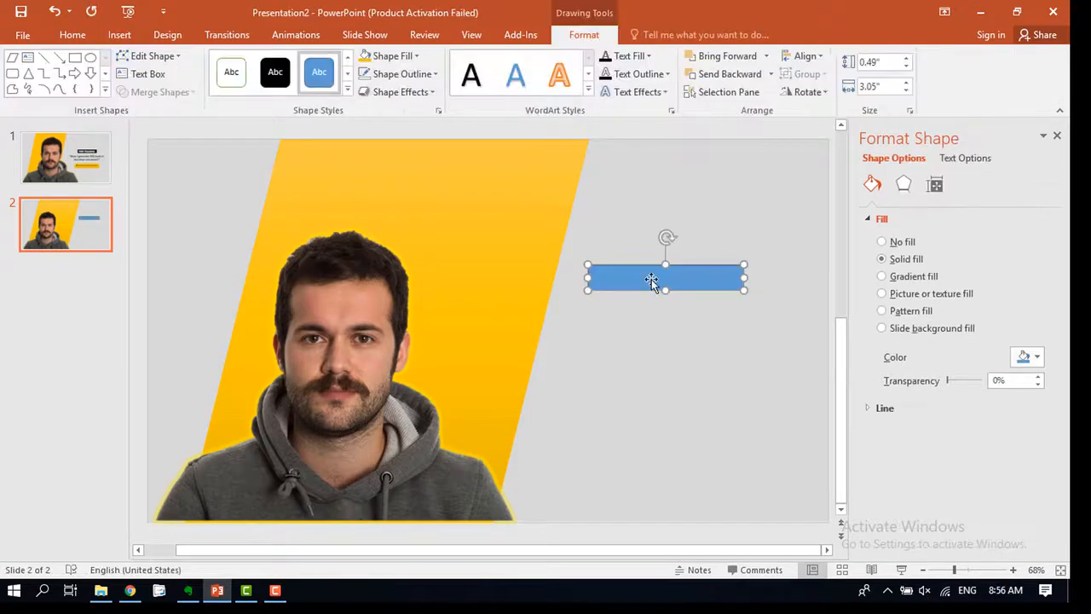
# Label the new rectangle "FREE TRAINING" and apply the solid black shape style to it.
pyautogui.write('FREE tRAIN')
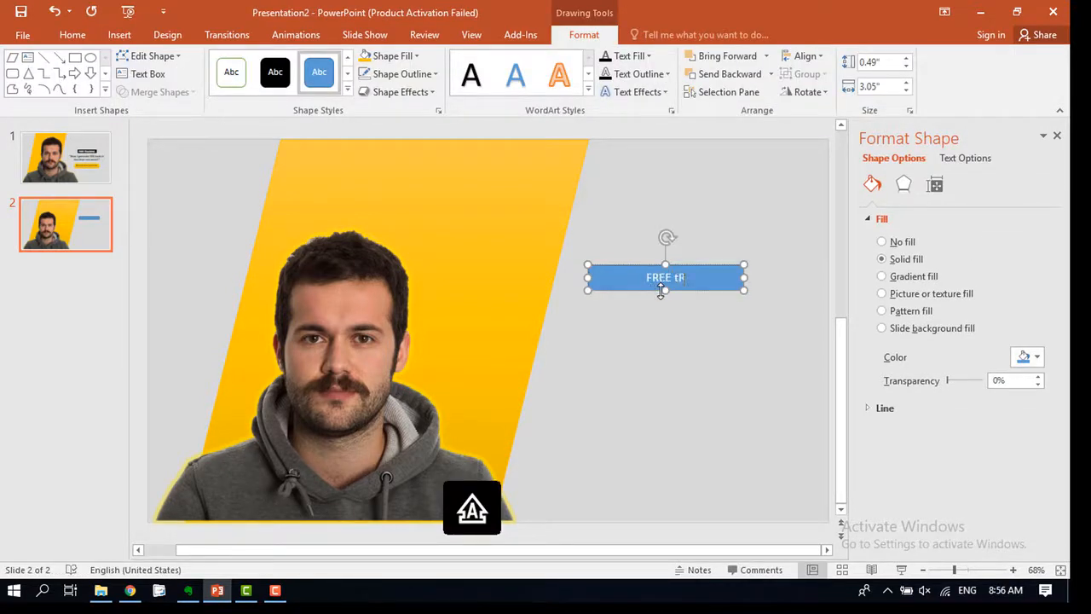
pyautogui.press('BackSpace')
pyautogui.press('BackSpace')
pyautogui.press('BackSpace')
pyautogui.press('BackSpace')
pyautogui.press('BackSpace')
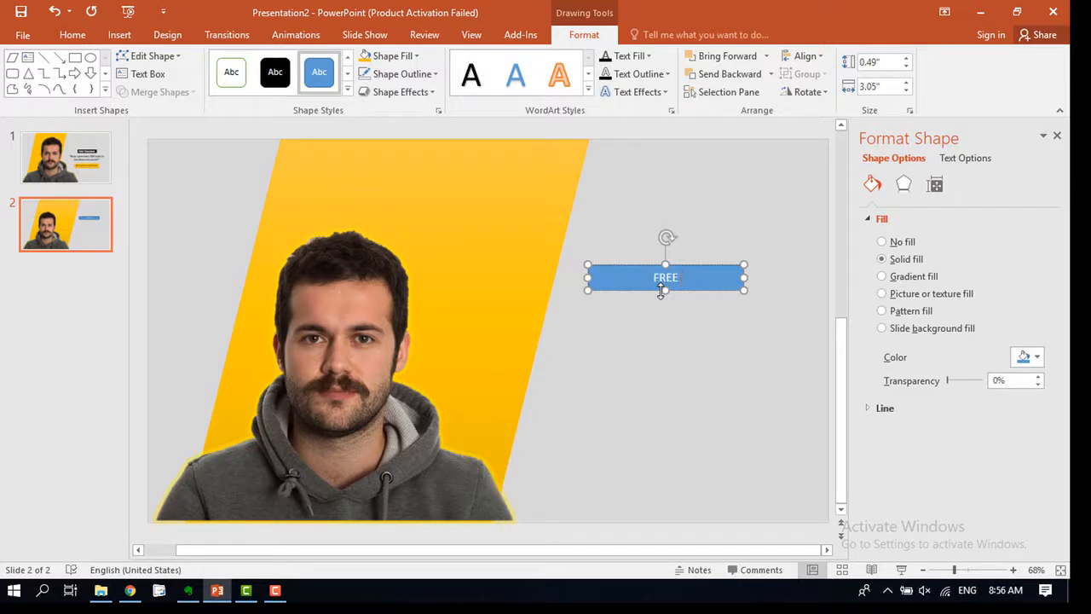
pyautogui.write('TRAINING')
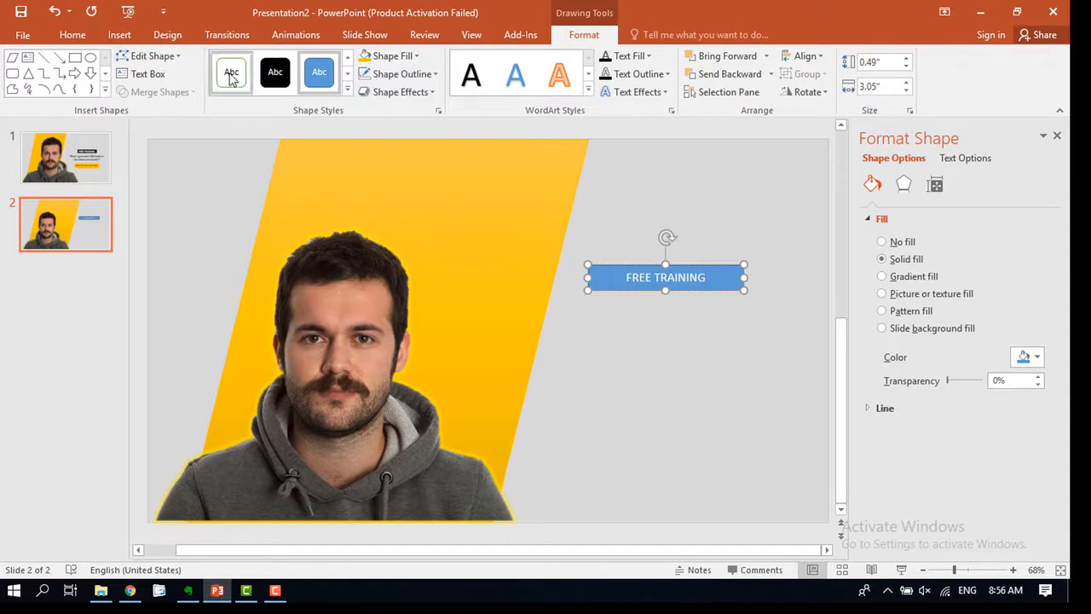
pyautogui.click(276, 72)
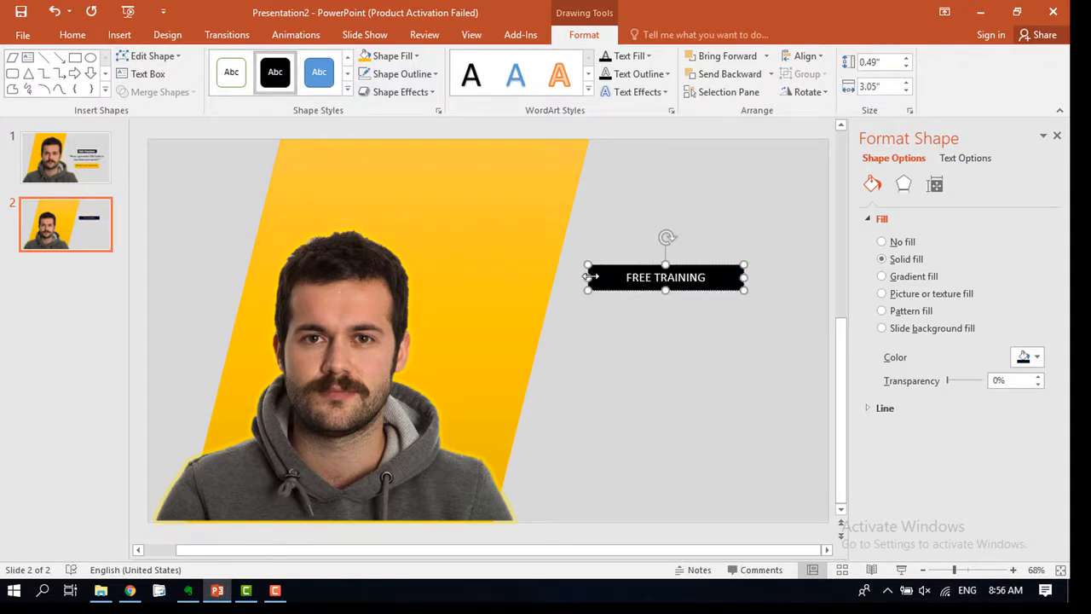
# Make the FREE TRAINING text bold at 24 pt and resize the black rectangle to fit it on one line.
pyautogui.moveTo(588, 277); pyautogui.dragTo(631, 276)
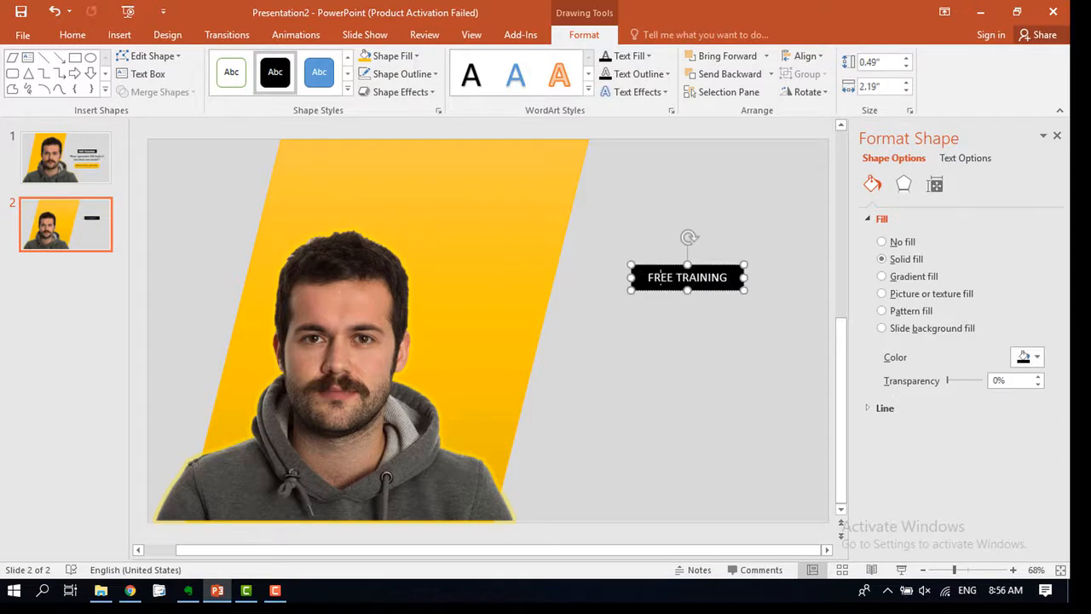
pyautogui.tripleClick(661, 277)
pyautogui.click(88, 39)
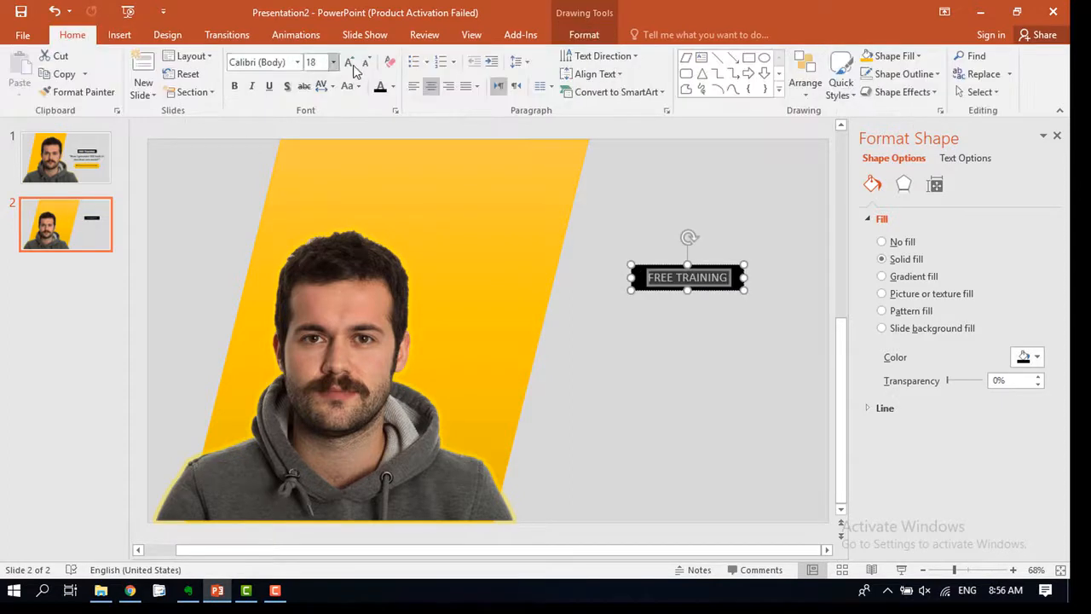
pyautogui.click(349, 63)
pyautogui.click(350, 63)
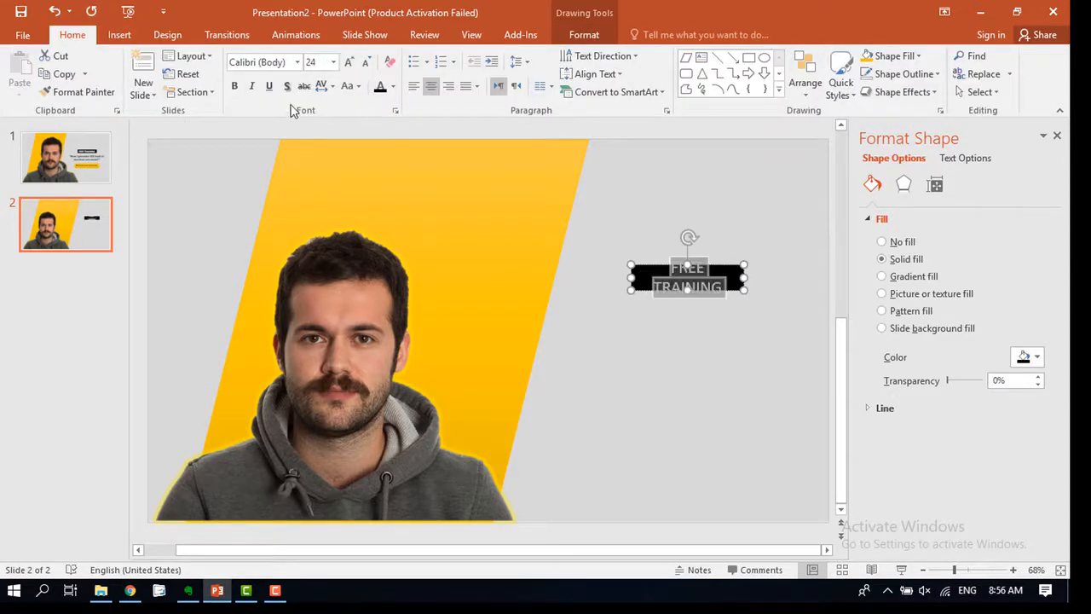
pyautogui.click(238, 88)
pyautogui.moveTo(744, 277); pyautogui.dragTo(699, 276)
# Copy the full quoted headline text "How I generate 300 leads in less than one week?" from slide 1.
pyautogui.click(58, 167)
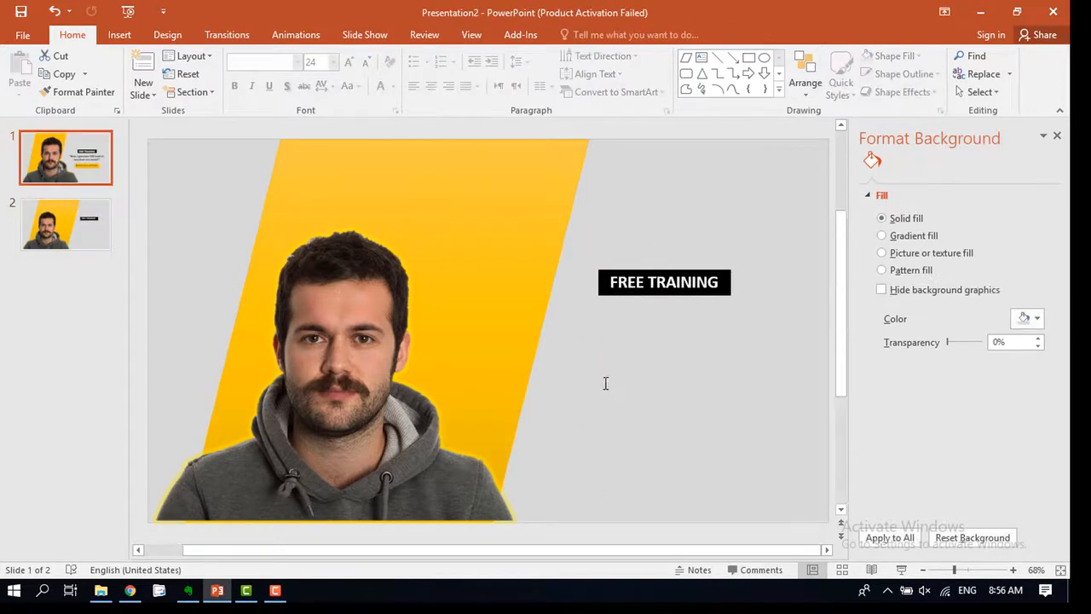
pyautogui.click(528, 314)
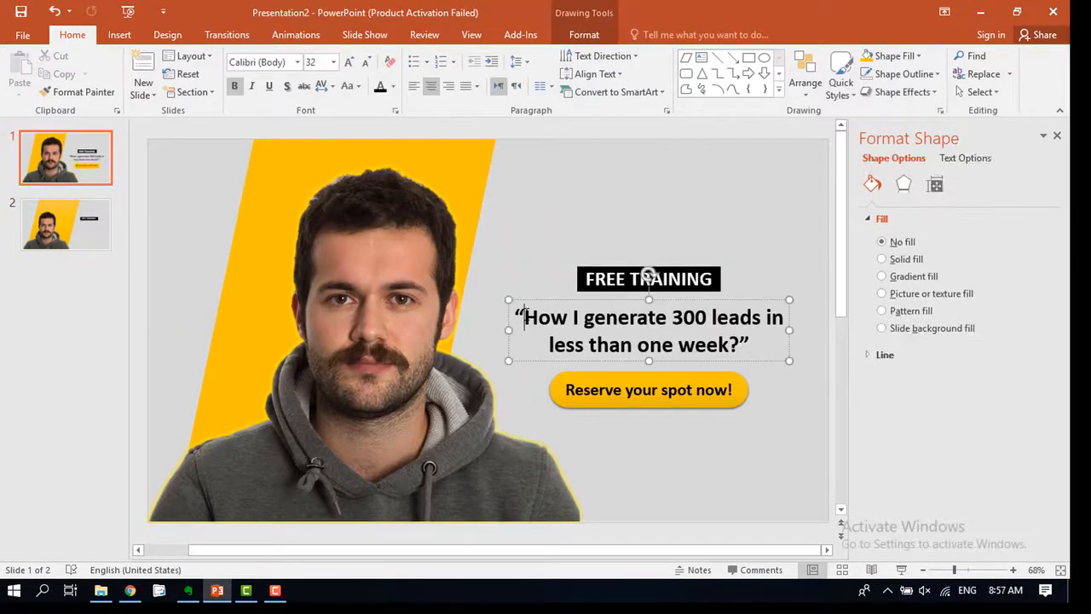
pyautogui.hotkey('ctrl', 'a')
pyautogui.hotkey('ctrl', 'c')
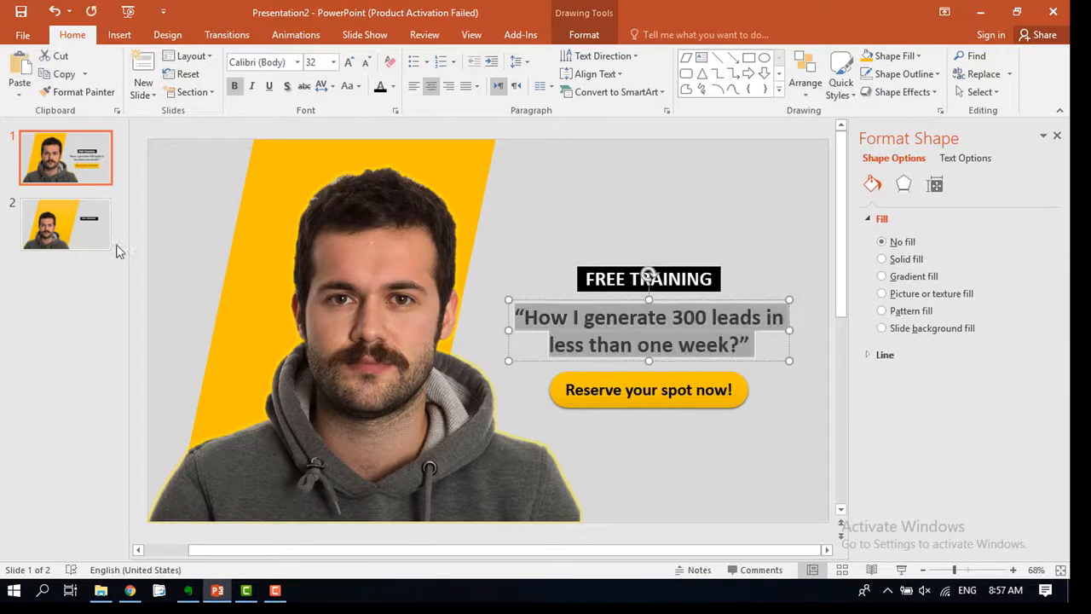
# Add a text box below the FREE TRAINING label on slide 2 and paste the copied headline into it.
pyautogui.click(109, 232)
pyautogui.click(116, 37)
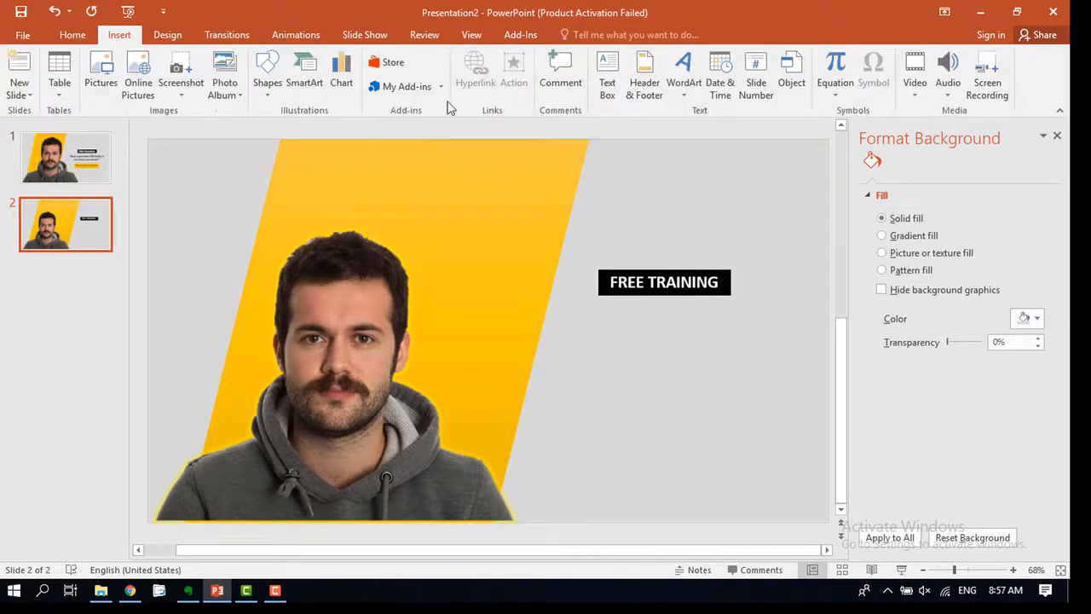
pyautogui.click(607, 72)
pyautogui.moveTo(585, 327); pyautogui.dragTo(763, 405)
pyautogui.hotkey('ctrl', 'v')
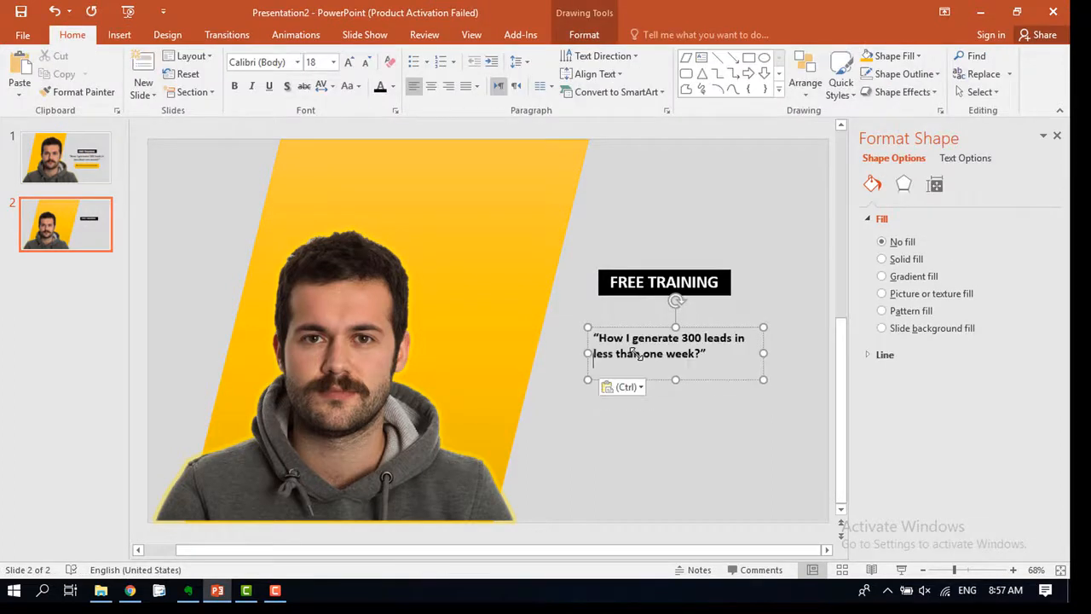
# Remove the empty last line from the pasted headline and enlarge its text to 20 pt.
pyautogui.hotkey('ctrl', 'a')
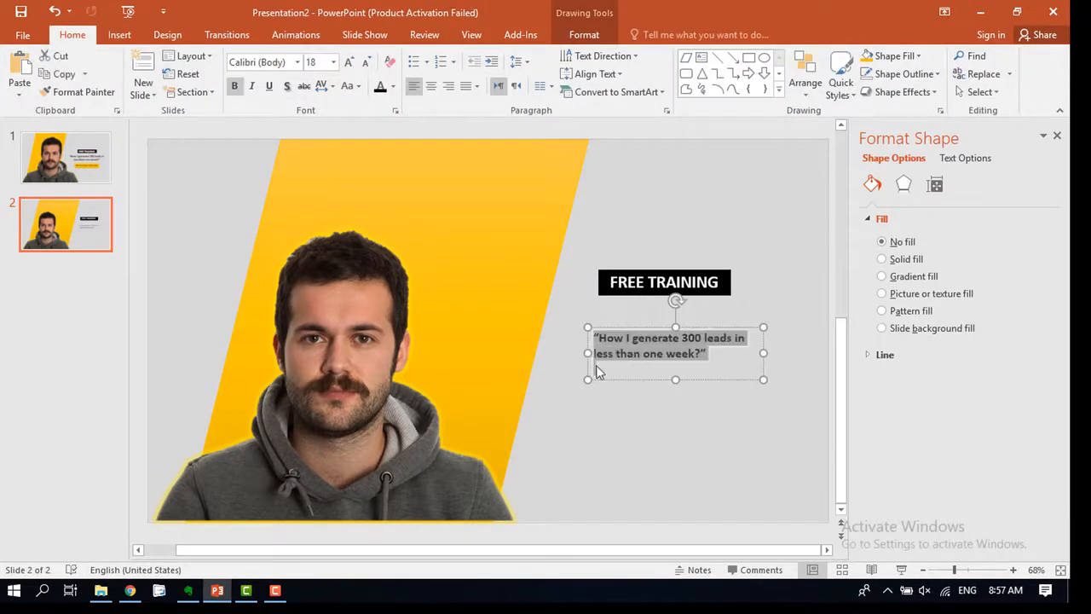
pyautogui.click(596, 370)
pyautogui.press('BackSpace')
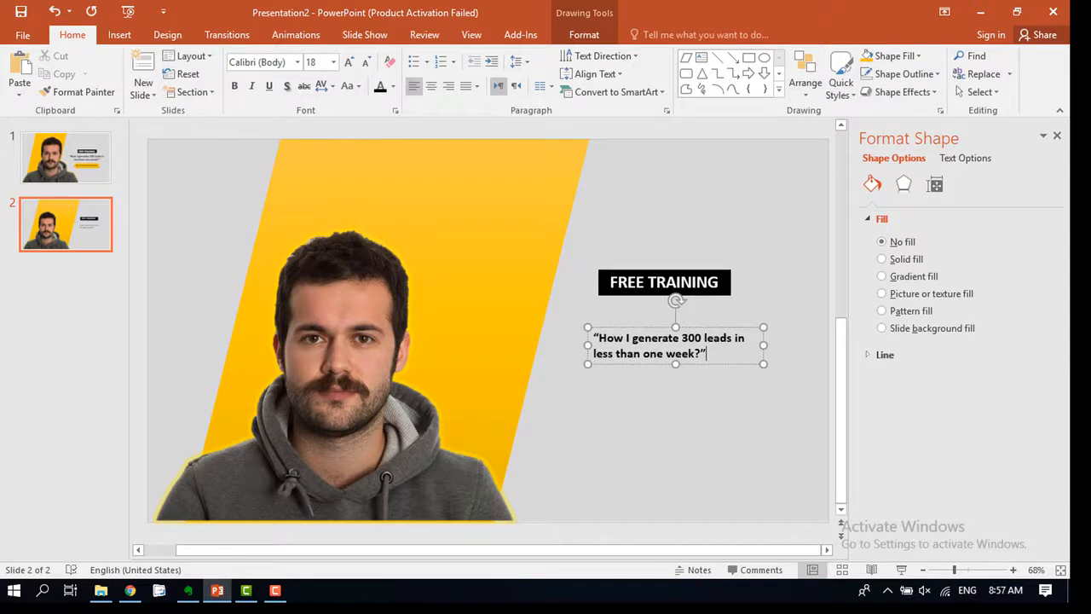
pyautogui.hotkey('ctrl', 'a')
pyautogui.click(348, 63)
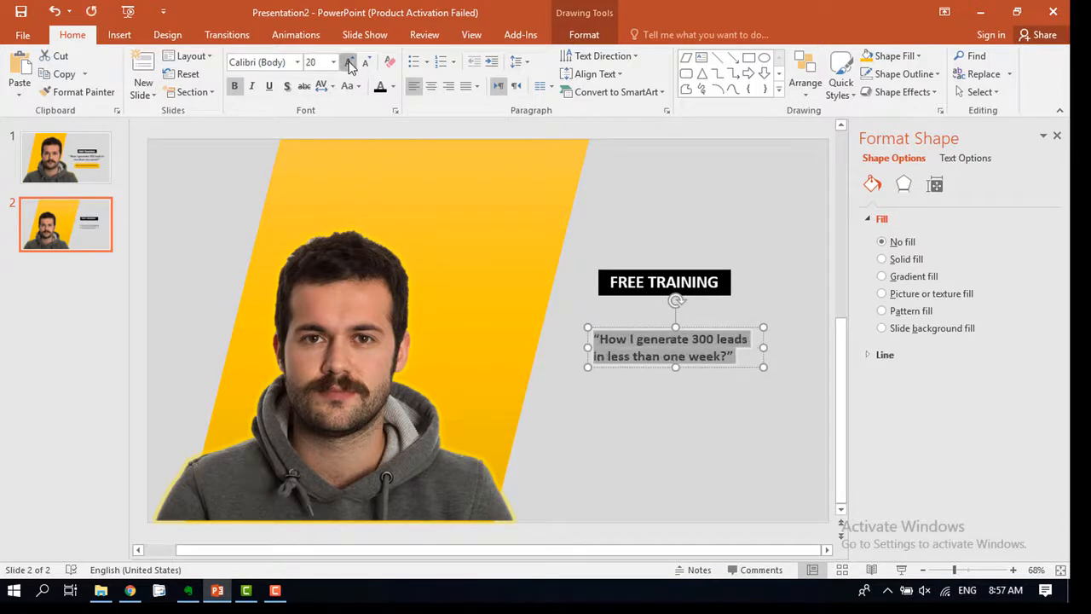
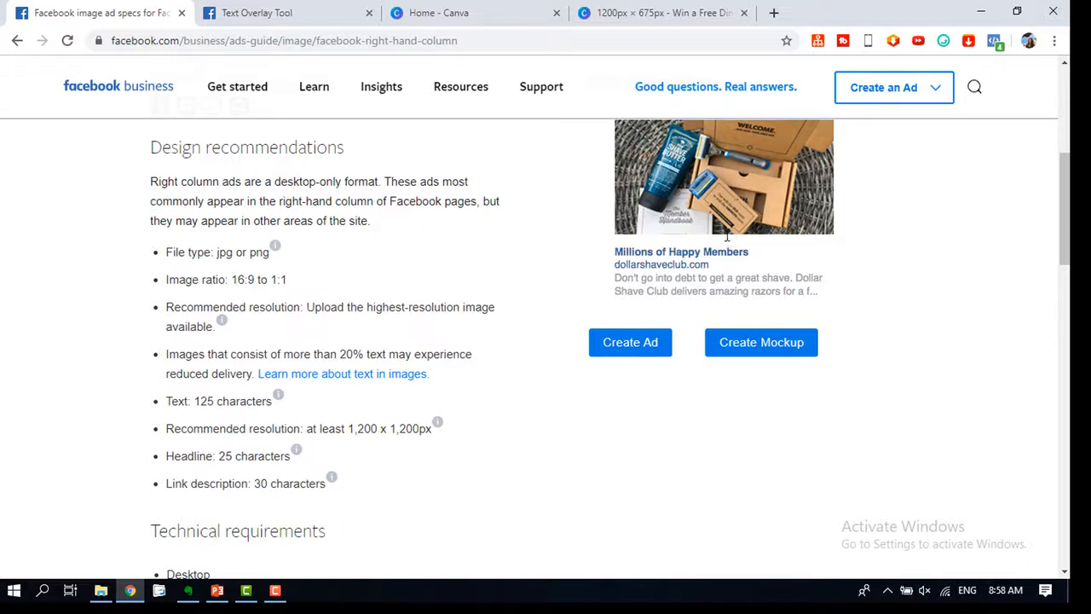
# View Facebook's Text Overlay Tool page, then return to PowerPoint and choose the Downloads folder for saving a copy.
pyautogui.hotkey('ctrl', 'Tab')
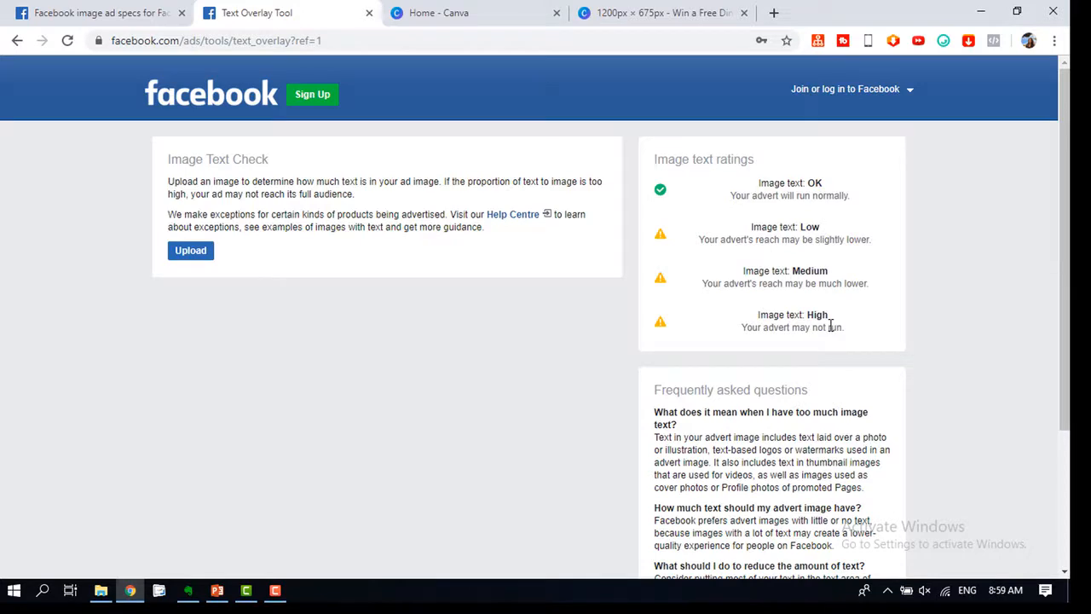
pyautogui.click(217, 589)
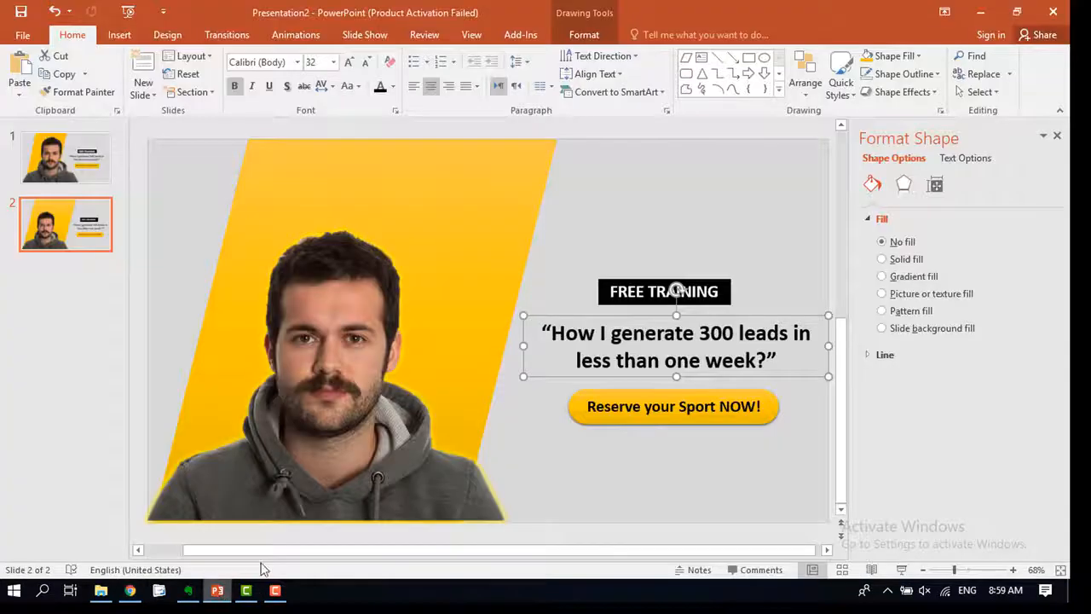
pyautogui.click(21, 36)
pyautogui.click(35, 194)
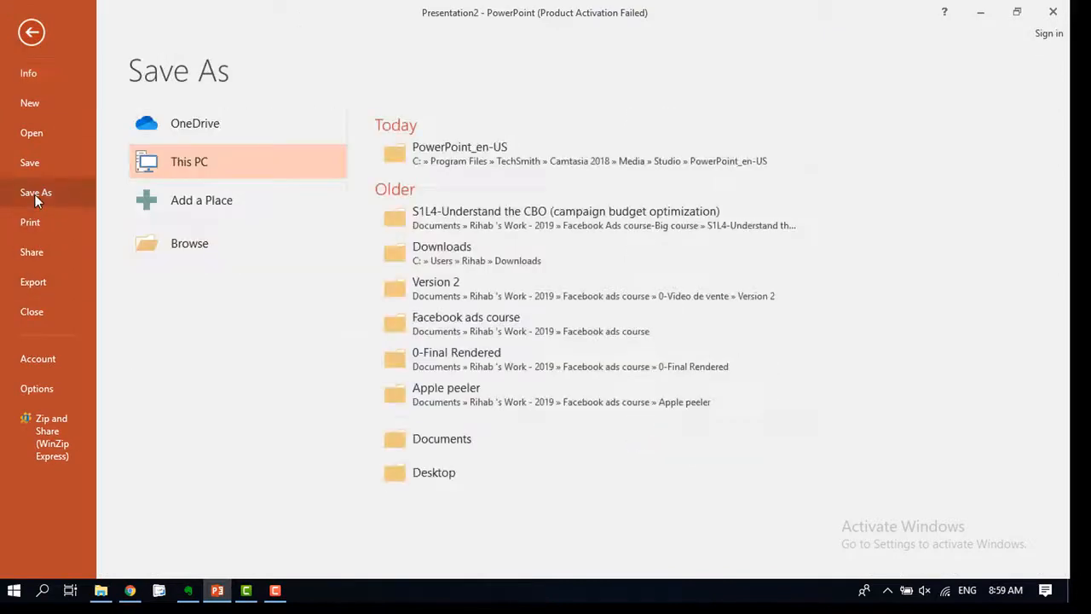
pyautogui.click(215, 244)
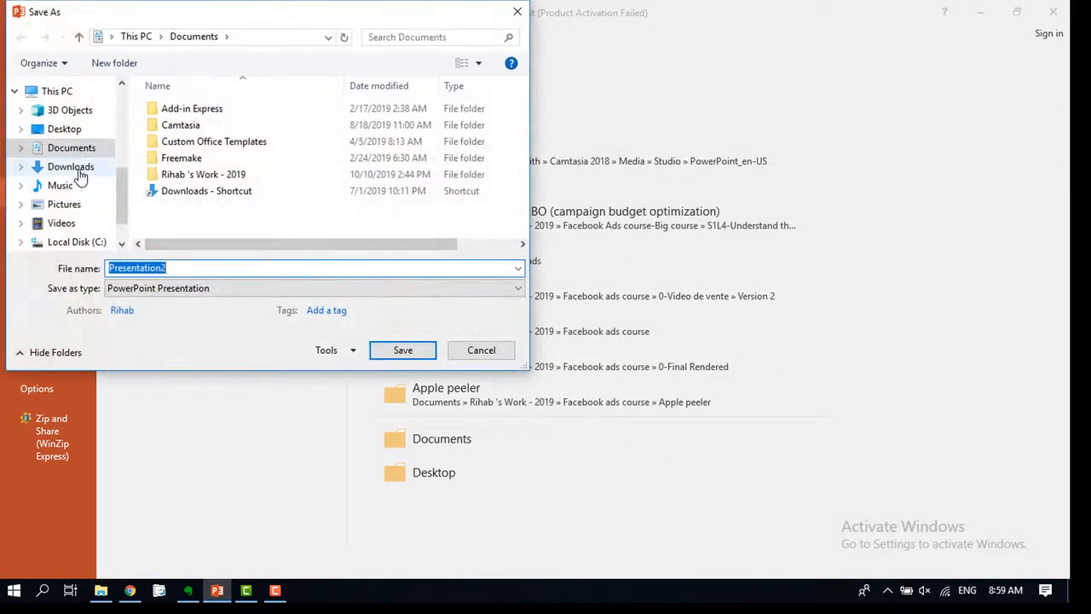
pyautogui.click(81, 174)
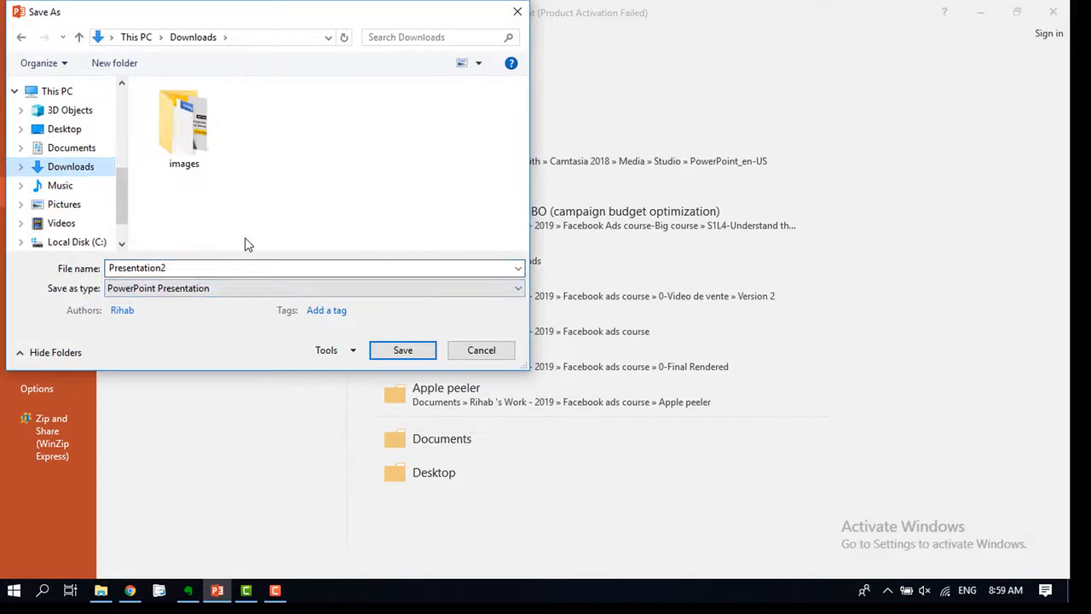
# Export only the current slide as a JPEG File Interchange Format image named "Coach".
pyautogui.click(207, 284)
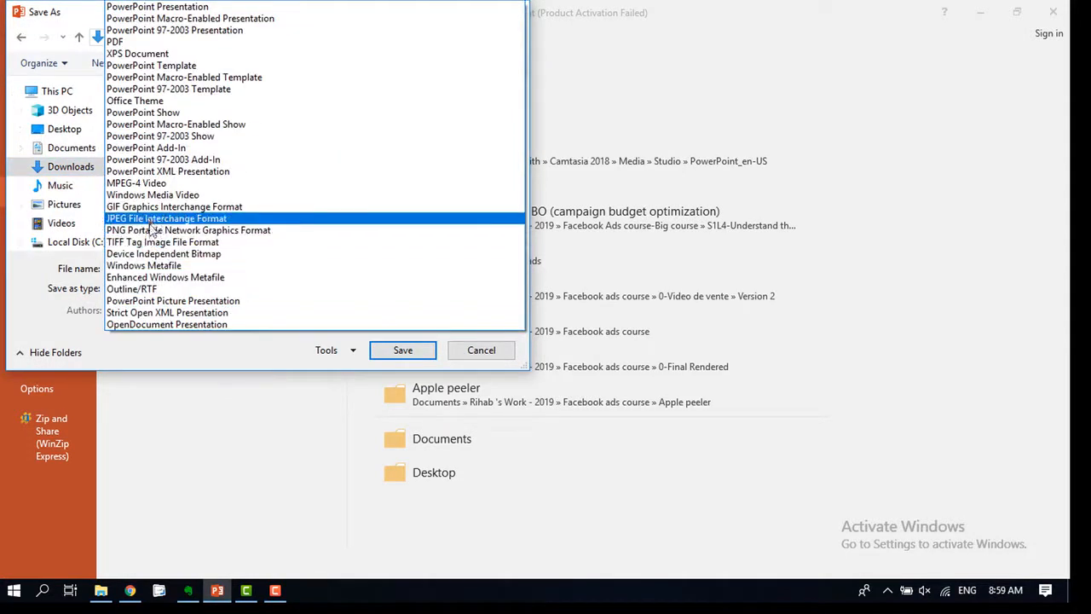
pyautogui.click(158, 219)
pyautogui.doubleClick(171, 270)
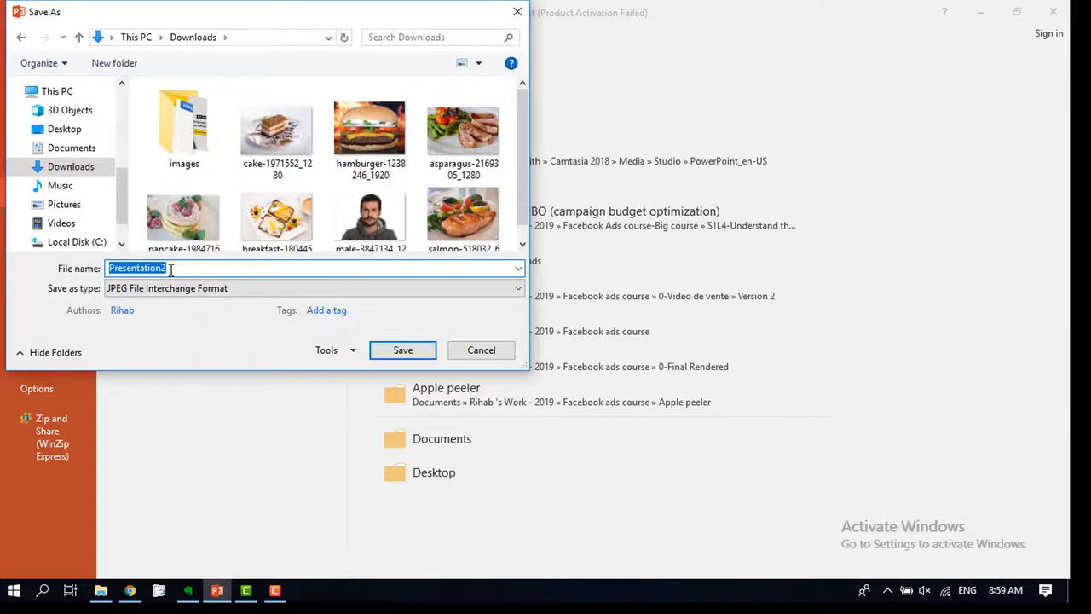
pyautogui.write('Coach')
pyautogui.press('Return')
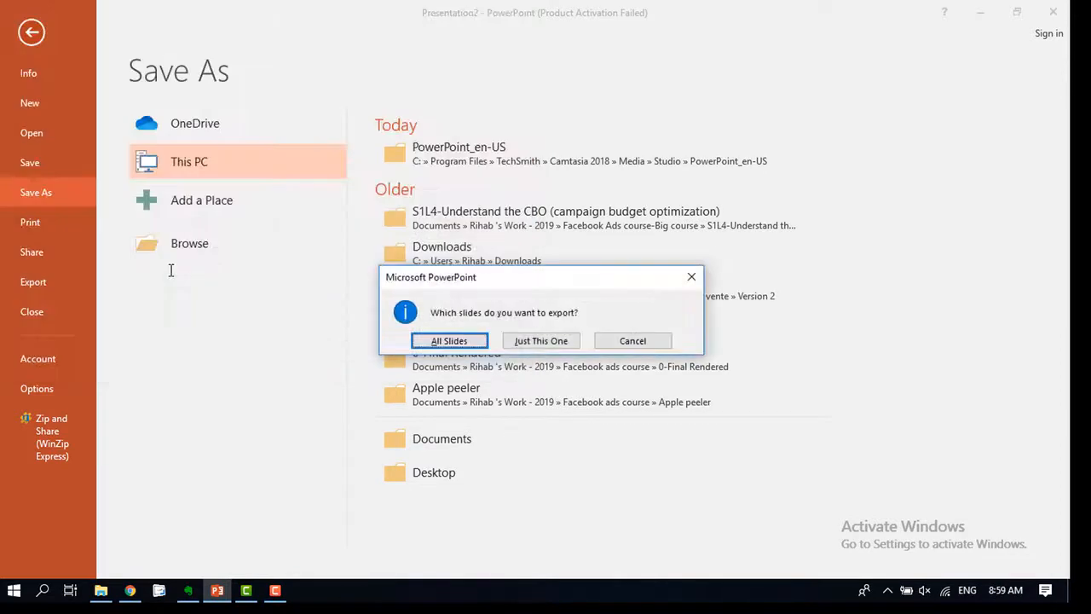
pyautogui.click(521, 341)
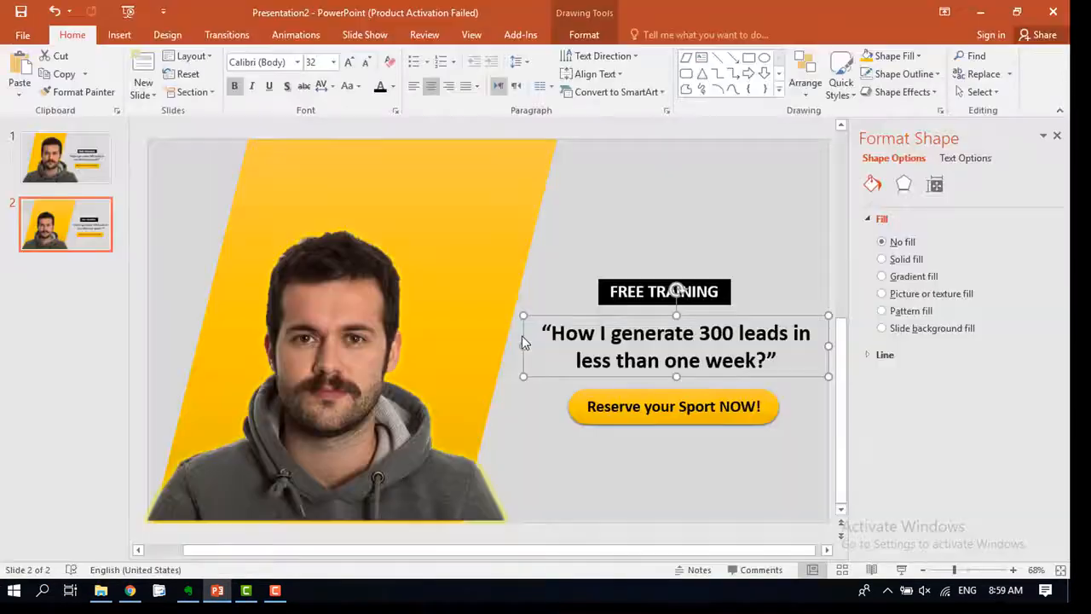
# Switch to Chrome and try to upload the Coach image from Downloads to Facebook's Image Text Check.
pyautogui.click(129, 590)
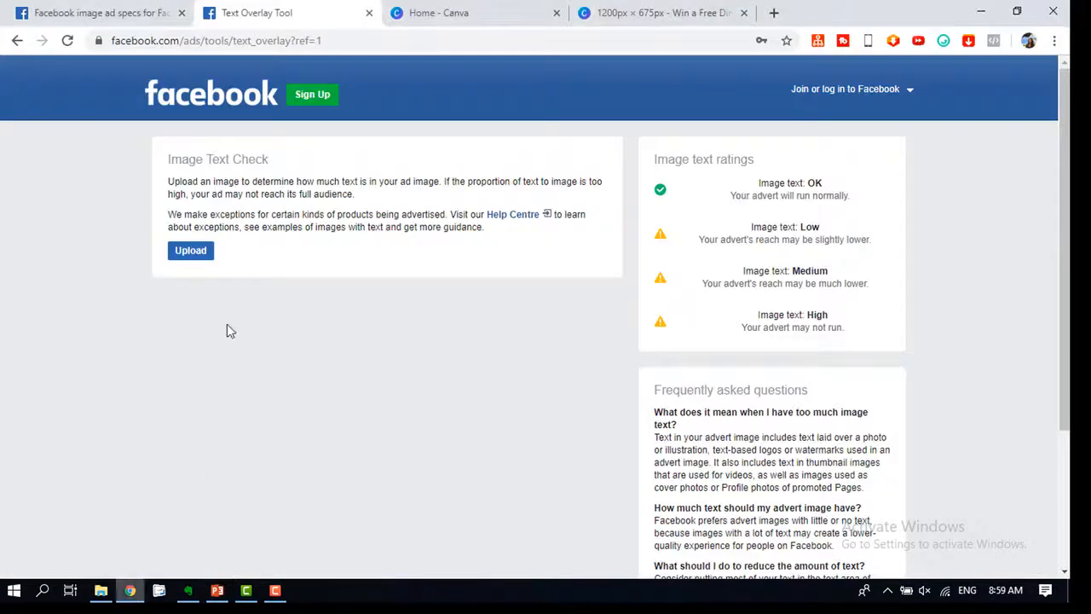
pyautogui.click(194, 253)
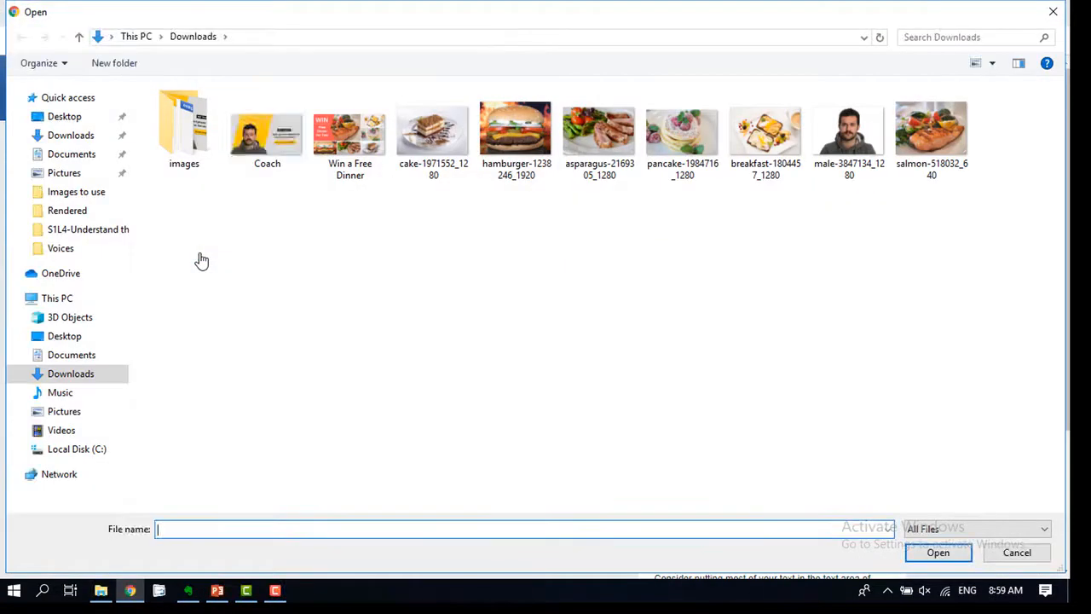
pyautogui.click(273, 137)
pyautogui.doubleClick(278, 143)
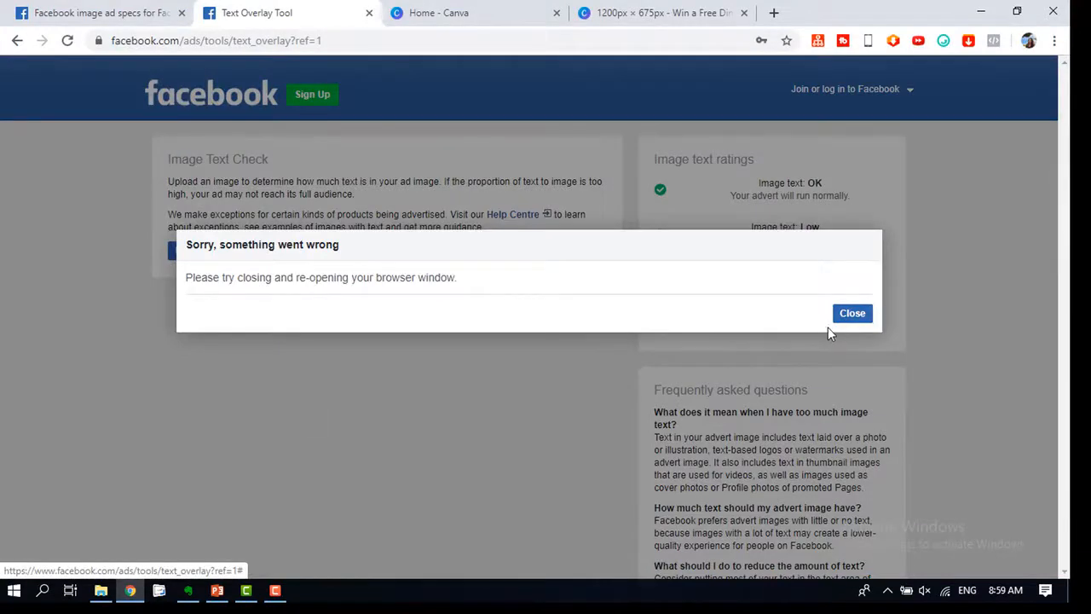
pyautogui.click(852, 314)
# Reload the Text Overlay Tool page and upload the Coach image from Downloads for the image text check.
pyautogui.click(68, 41)
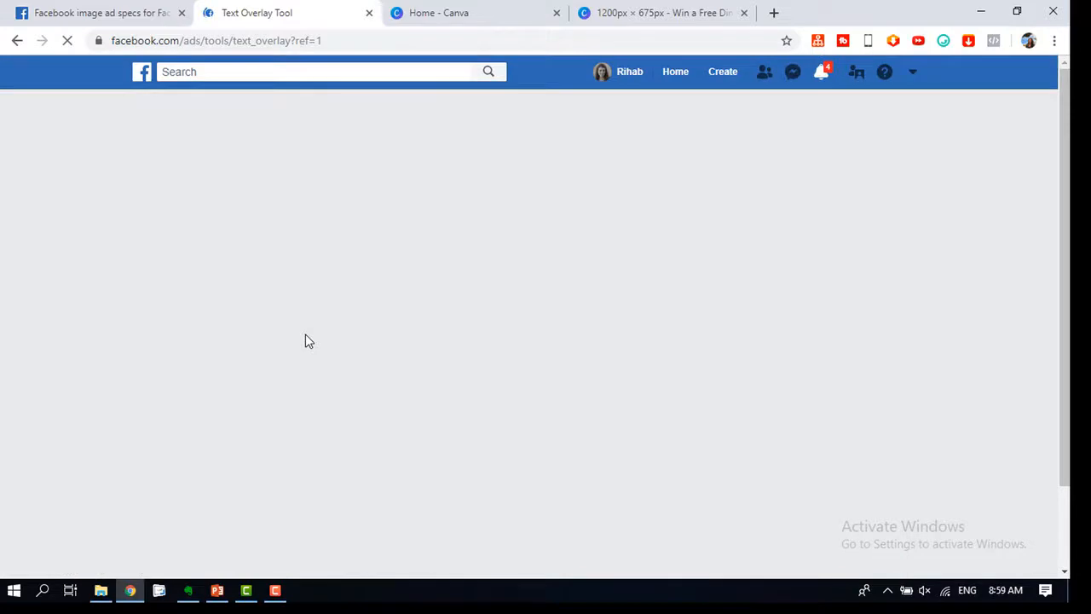
pyautogui.click(194, 224)
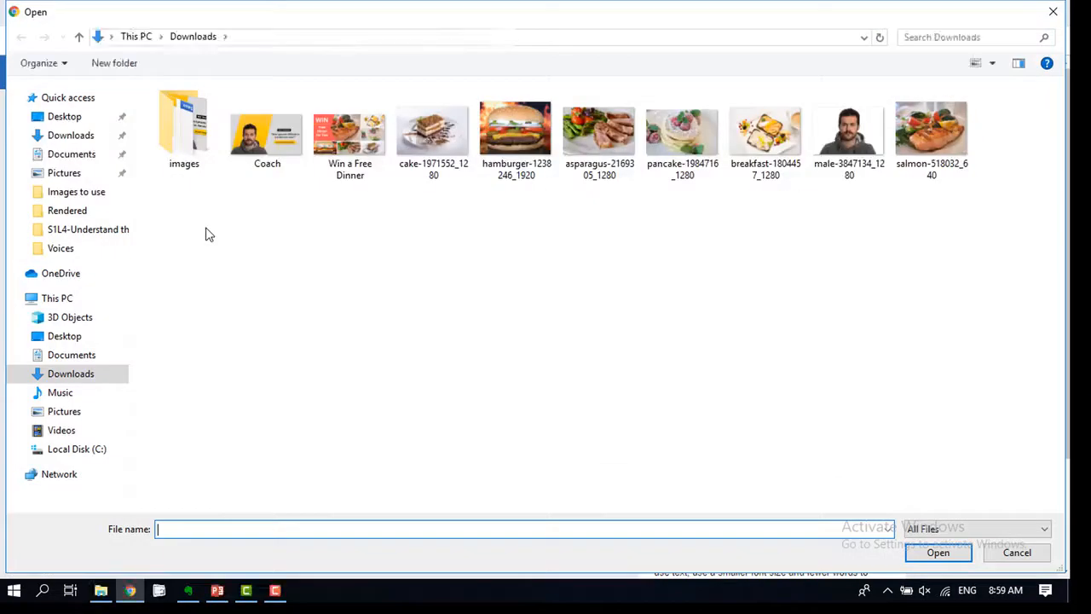
pyautogui.click(265, 136)
pyautogui.doubleClick(275, 101)
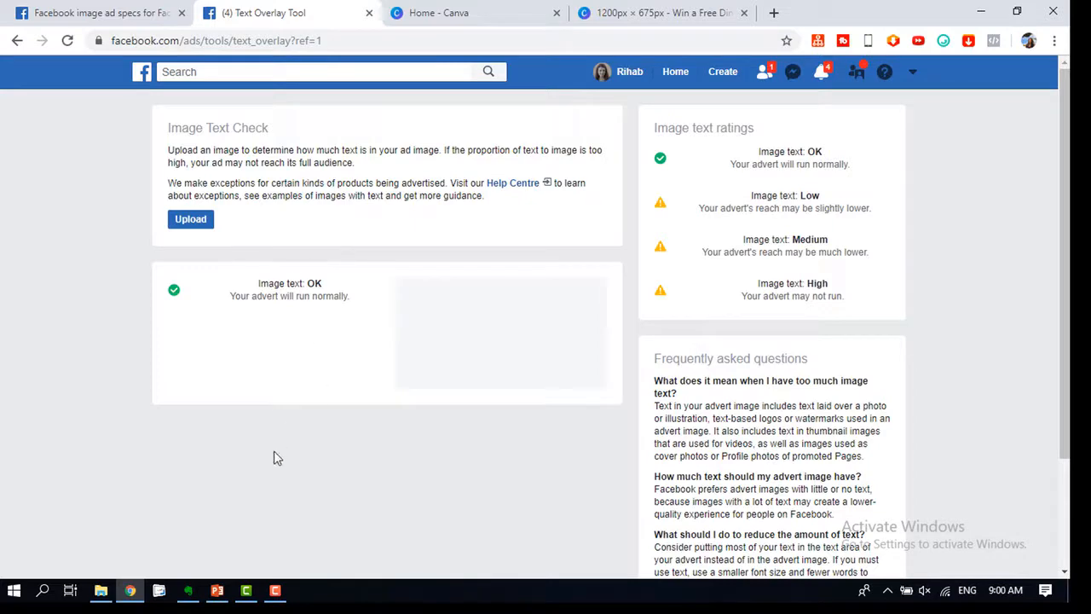
# Switch to Canva in Chrome and create a new blank design with custom dimensions of 1200 × 675 px.
pyautogui.click(217, 591)
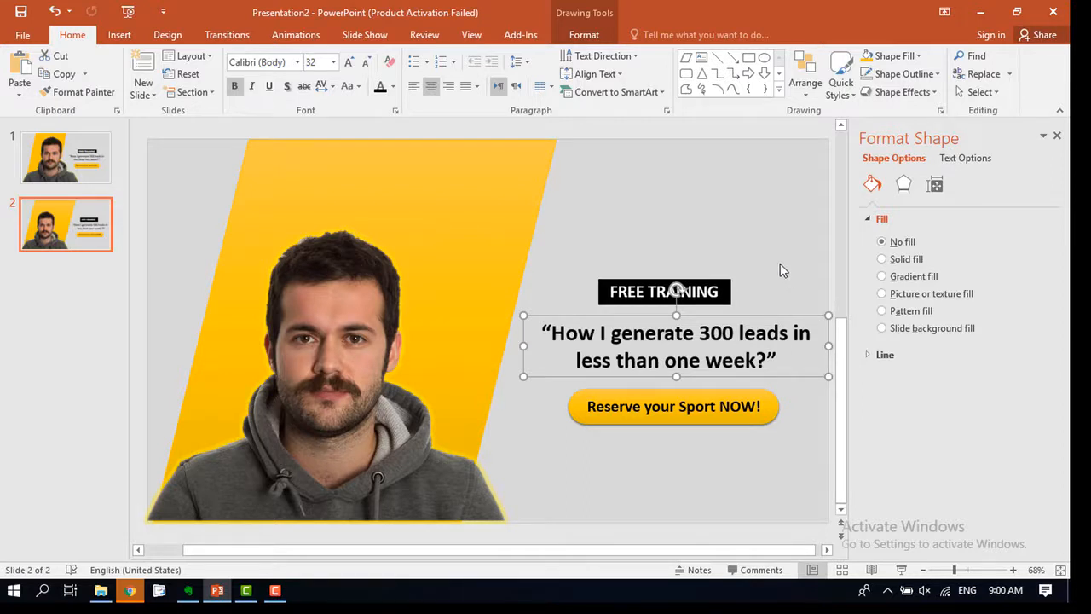
pyautogui.hotkey('alt', 'Tab')
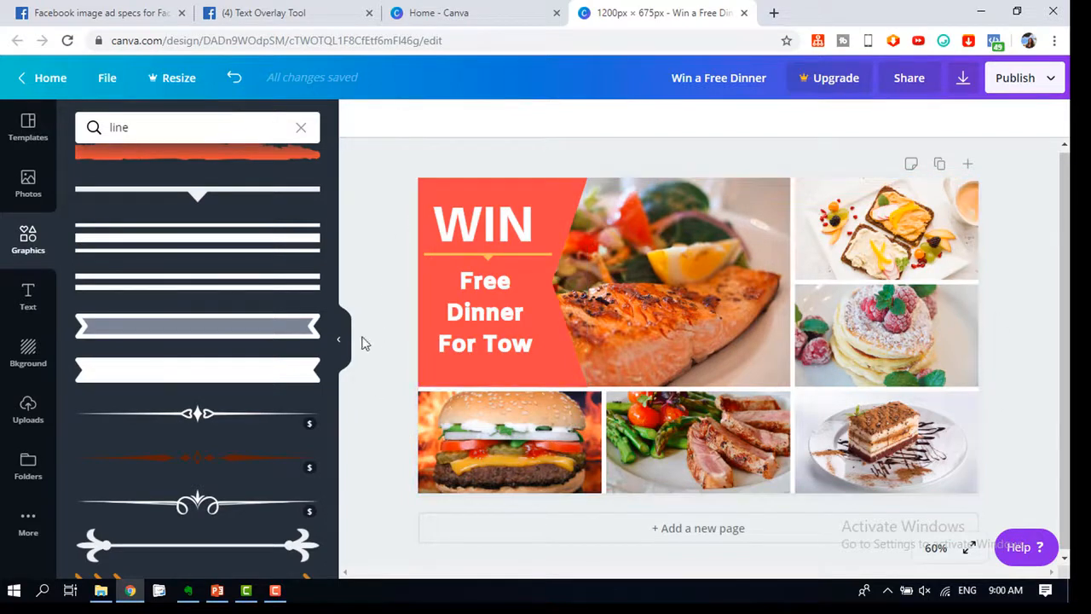
pyautogui.click(489, 10)
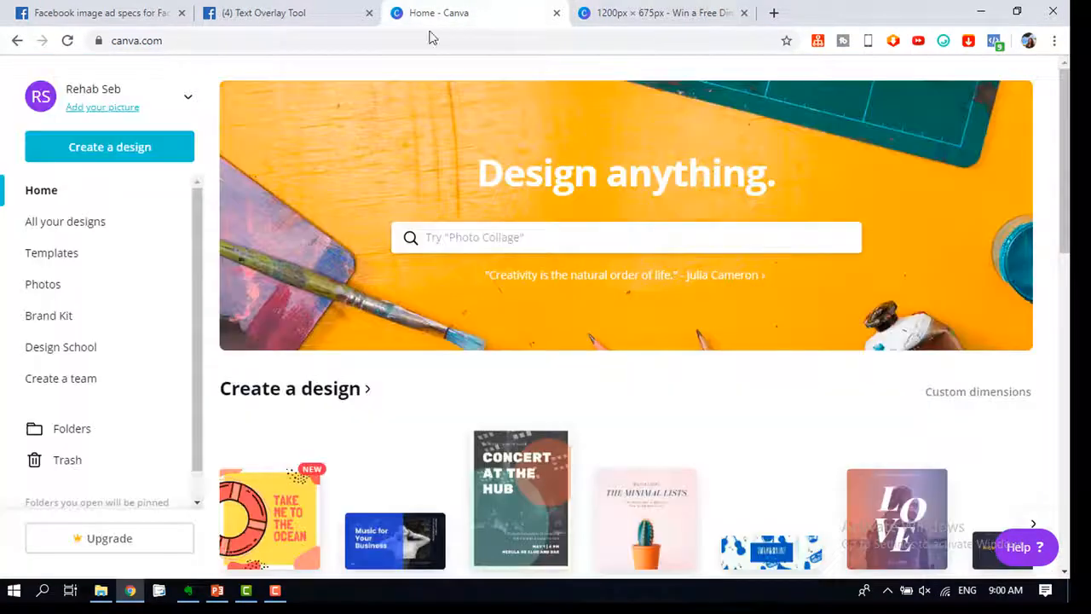
pyautogui.click(141, 158)
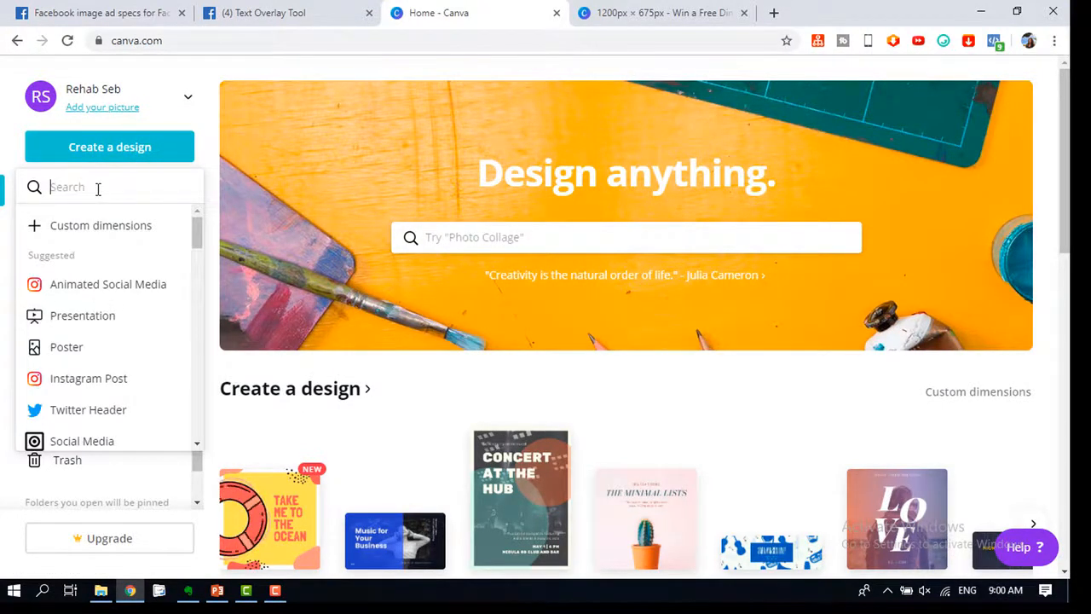
pyautogui.click(91, 225)
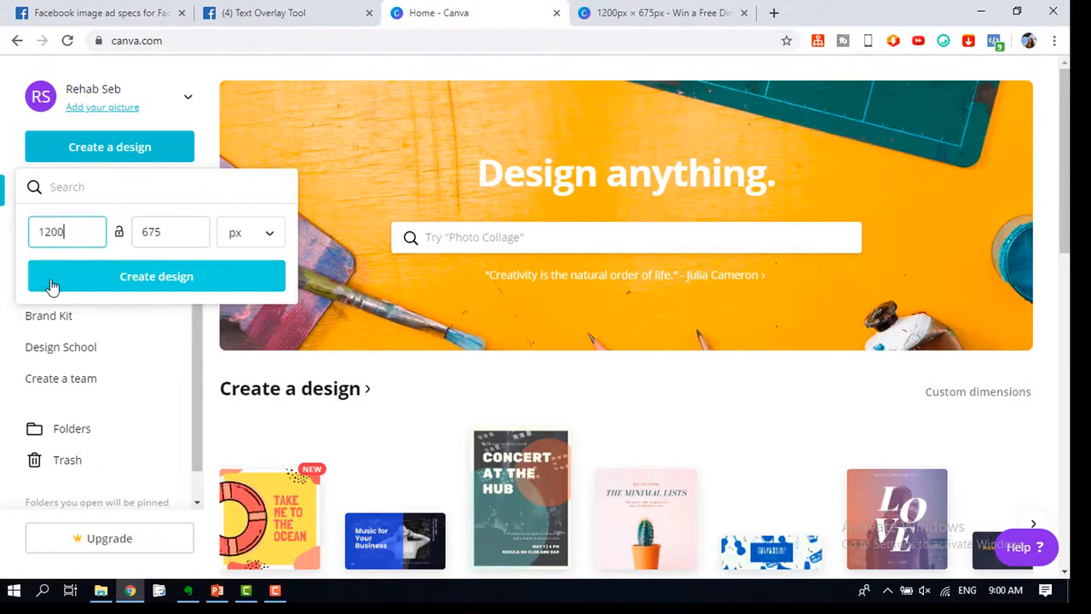
pyautogui.click(105, 7)
pyautogui.scroll(4, 750, 316)
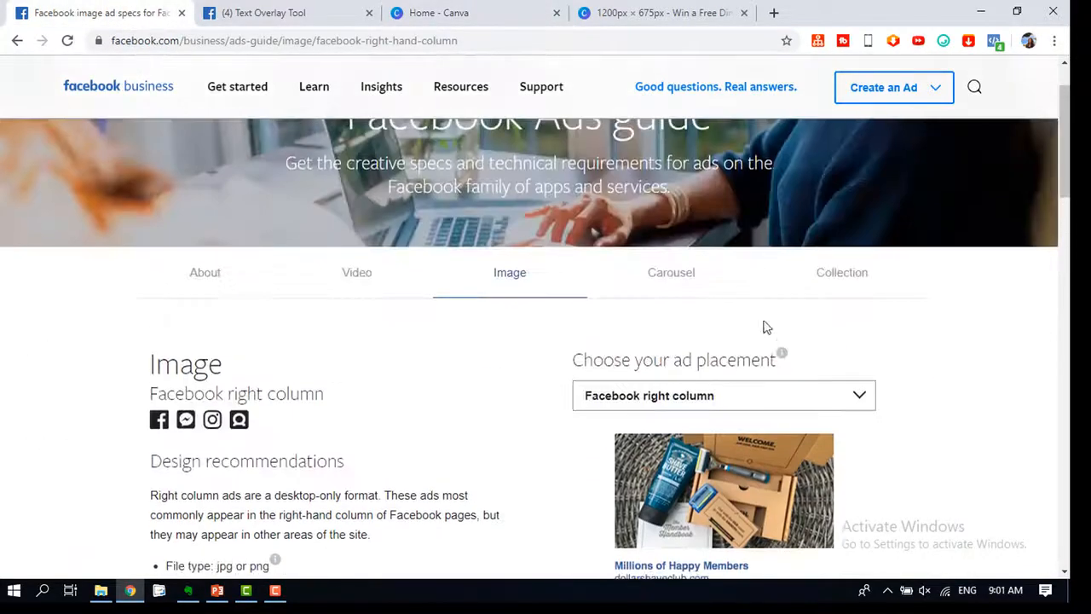
pyautogui.click(662, 10)
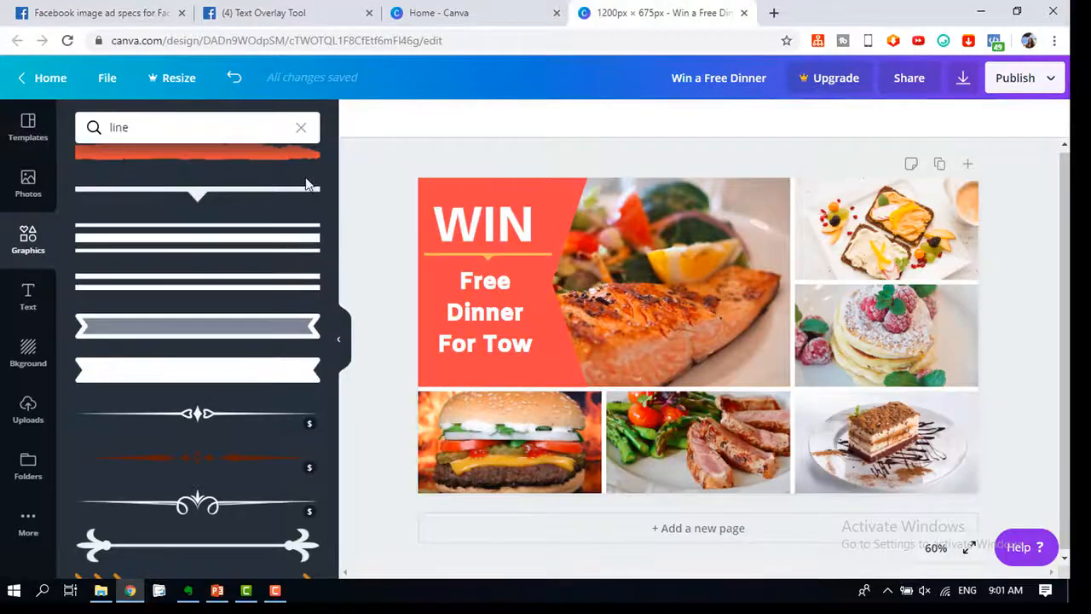
pyautogui.click(515, 10)
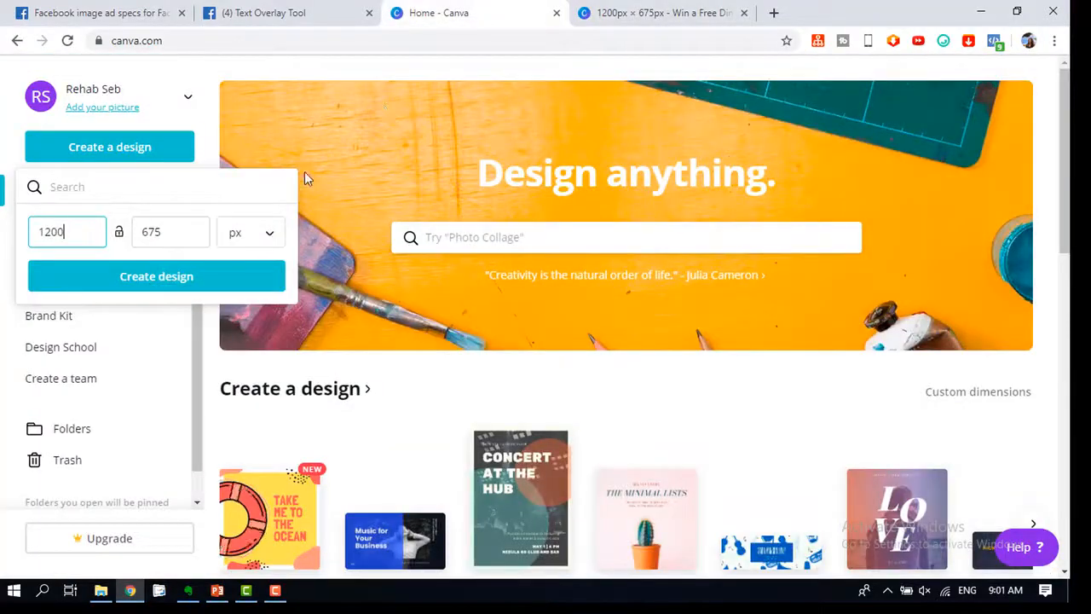
pyautogui.click(145, 290)
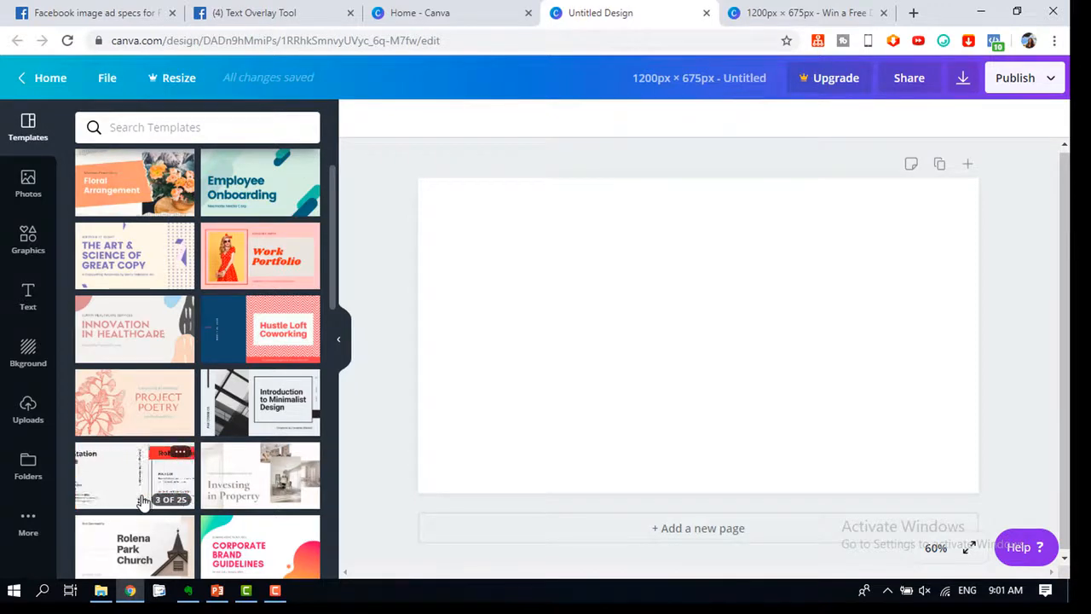
# Browse the design editor's photo, graphics, text, background, upload and template collections.
pyautogui.click(32, 186)
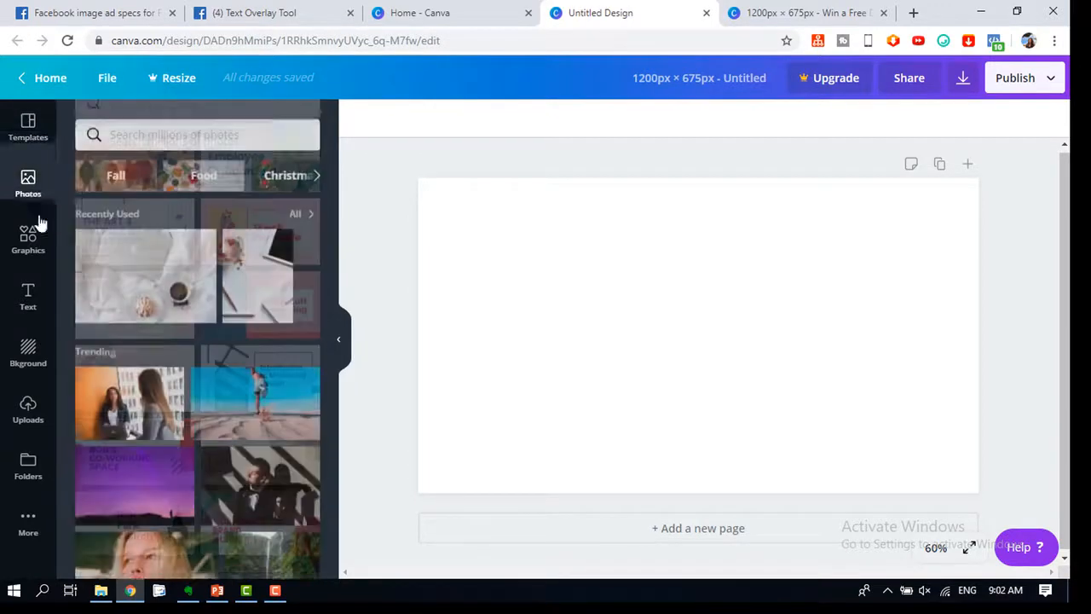
pyautogui.scroll(-10, 177, 317)
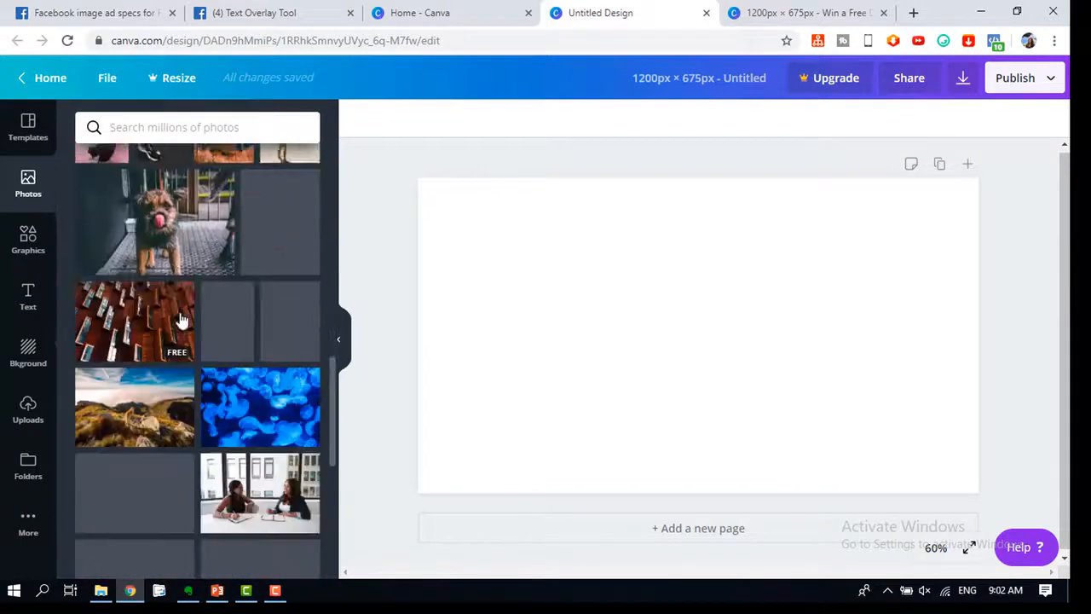
pyautogui.scroll(-4, 182, 319)
pyautogui.scroll(5, 181, 319)
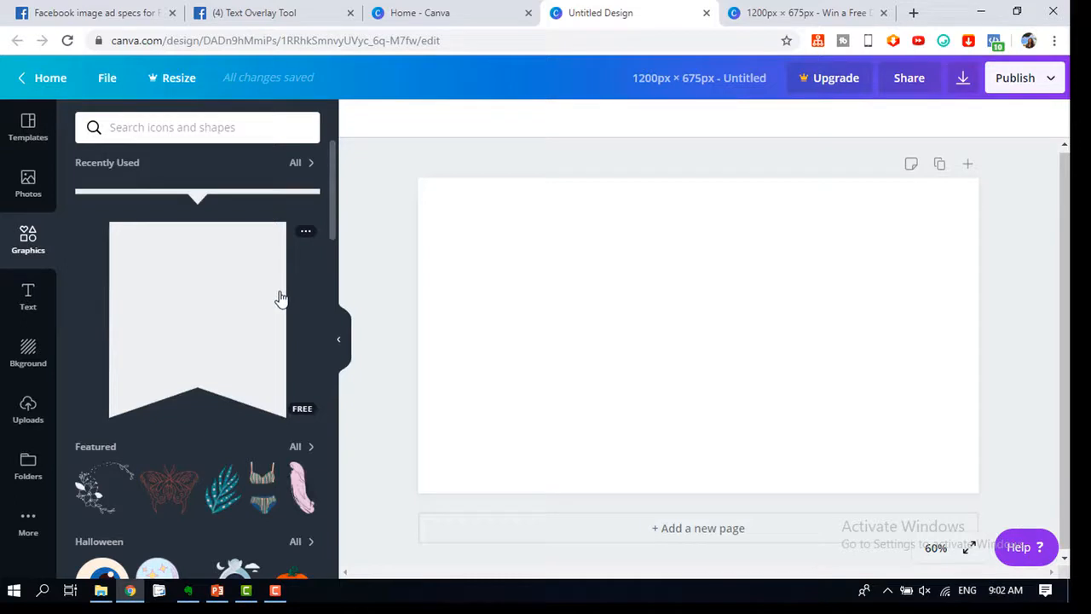
pyautogui.click(36, 296)
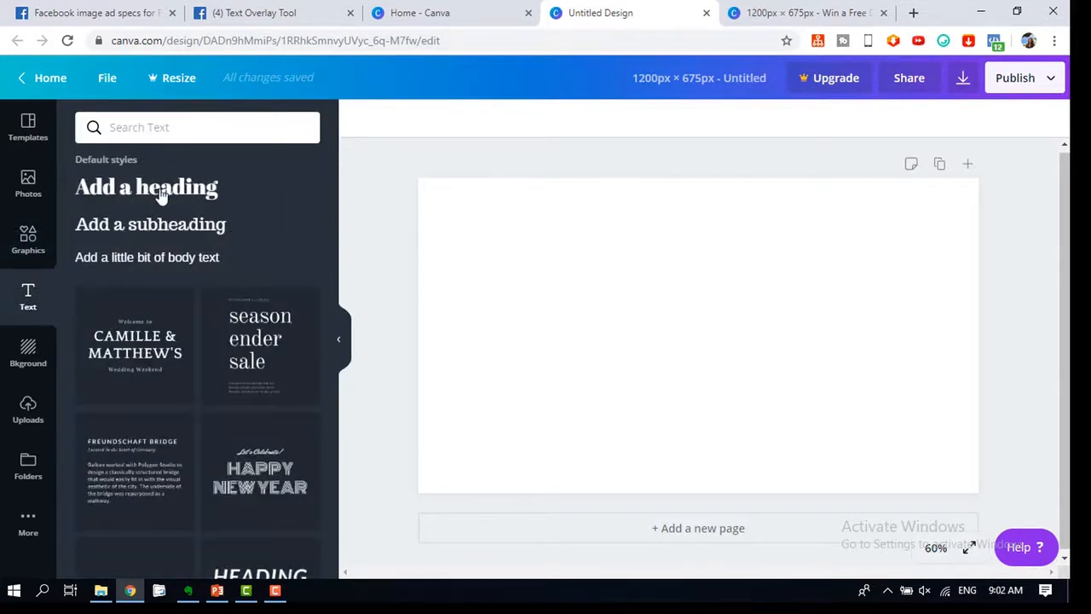
pyautogui.scroll(-5, 247, 341)
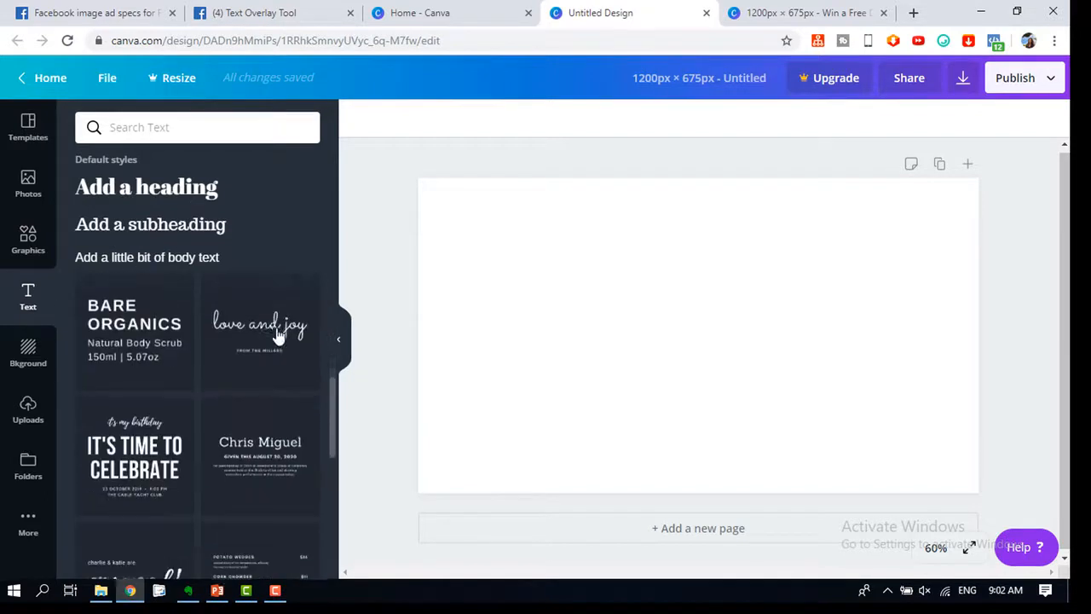
pyautogui.scroll(-3, 215, 467)
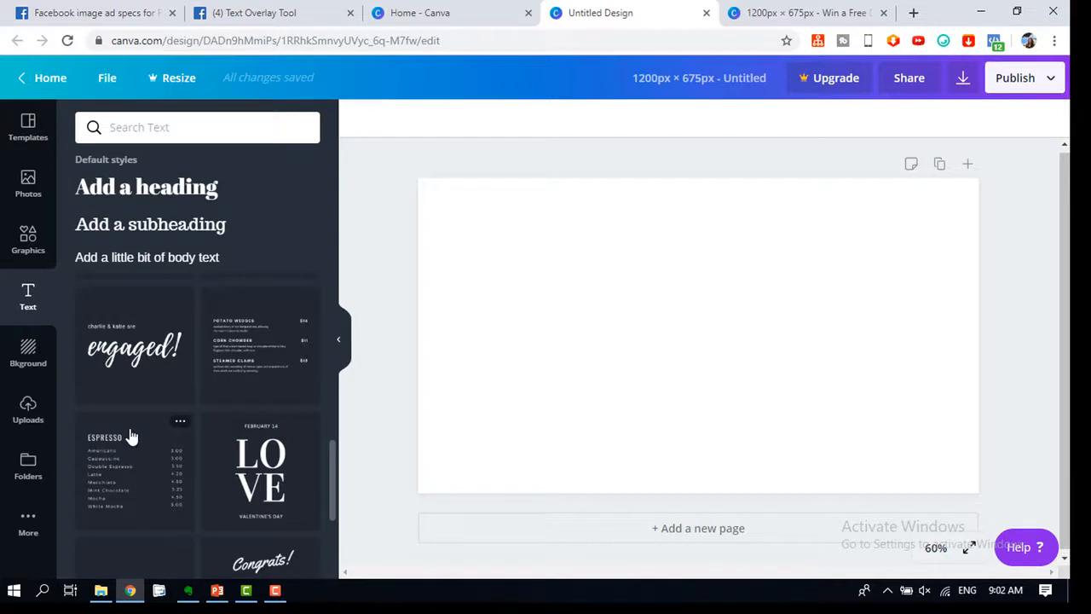
pyautogui.click(29, 371)
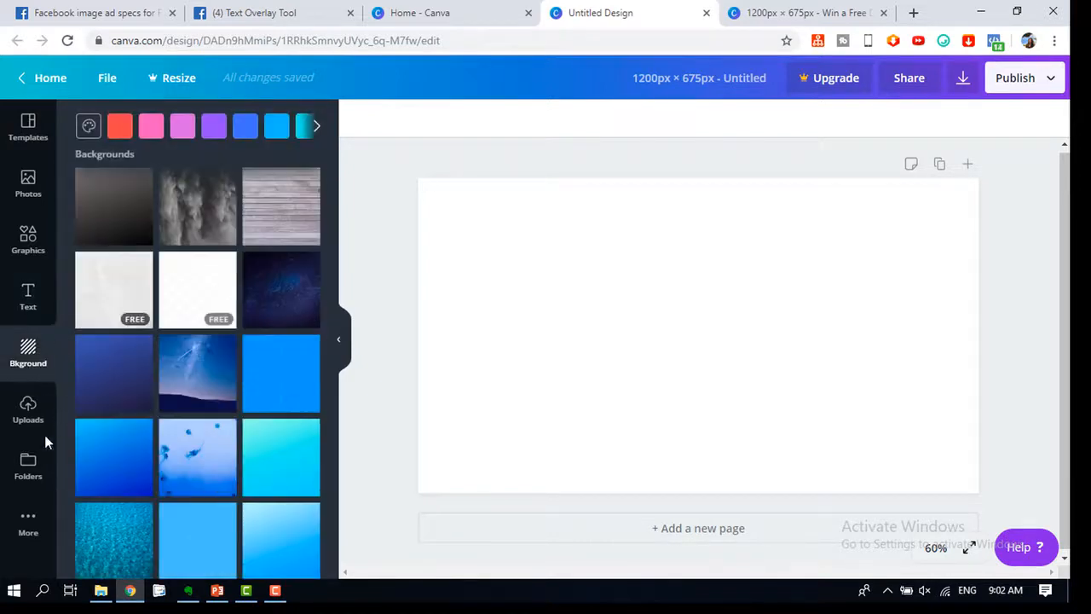
pyautogui.click(27, 421)
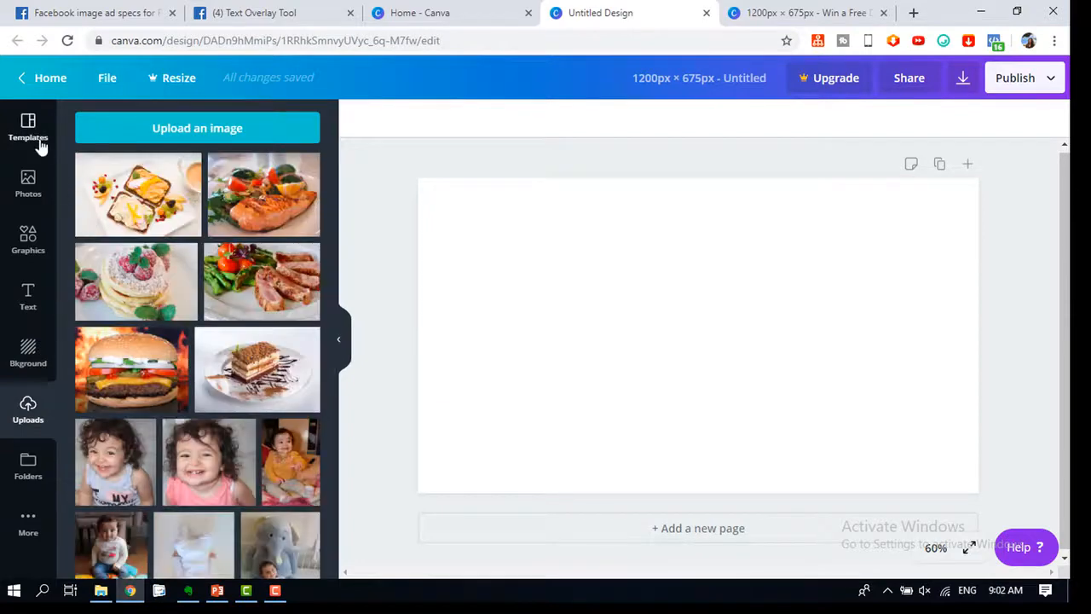
pyautogui.click(39, 143)
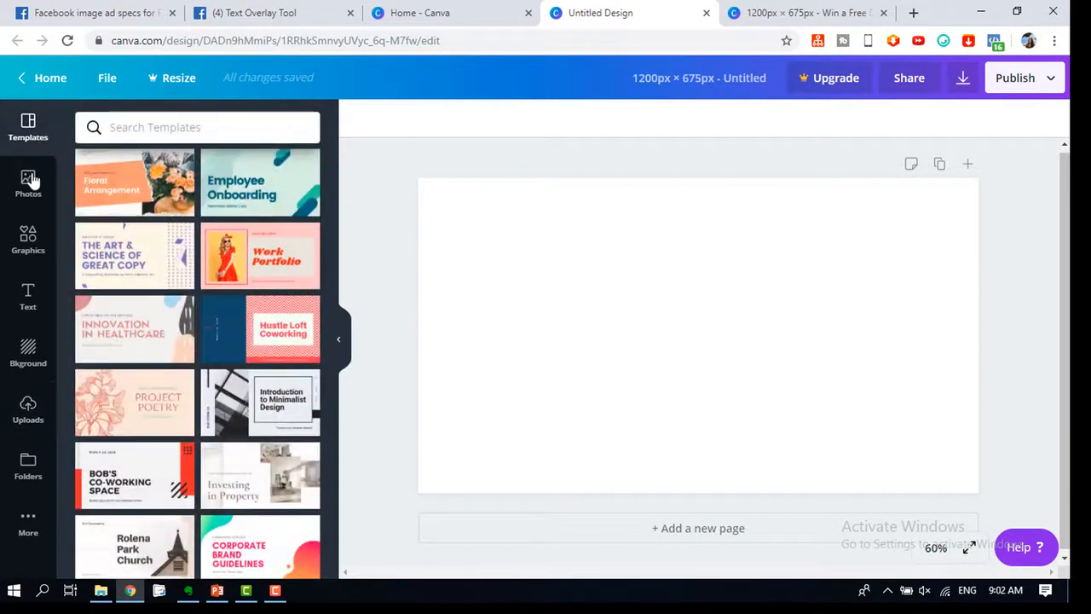
# Search the graphics for "grids" and add the six-cell grid with one large upper-left cell to the blank page.
pyautogui.click(35, 244)
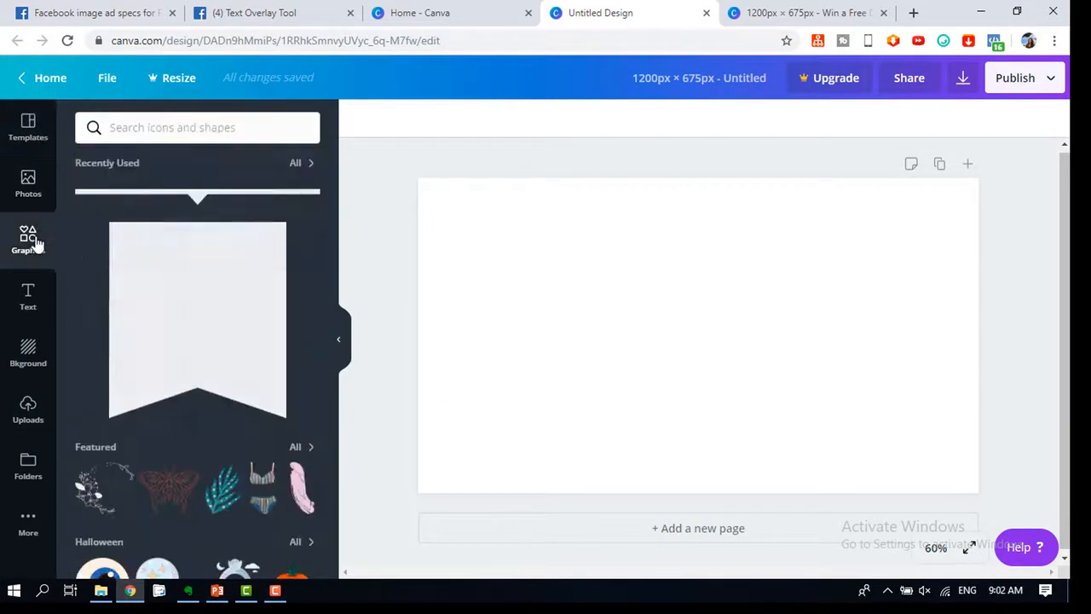
pyautogui.click(148, 127)
pyautogui.write('gri')
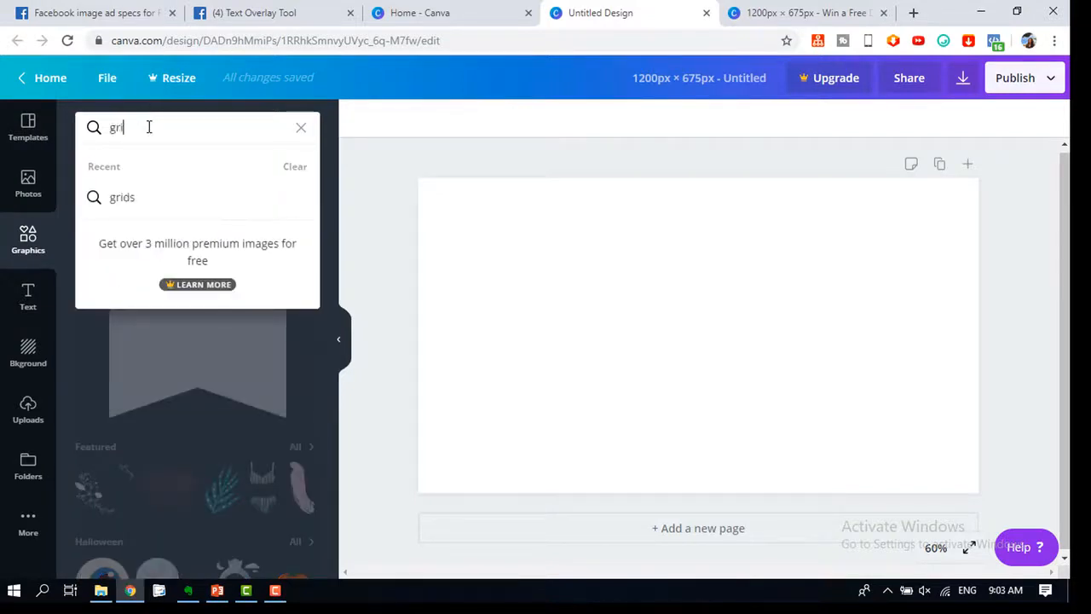
pyautogui.write('d')
pyautogui.click(150, 195)
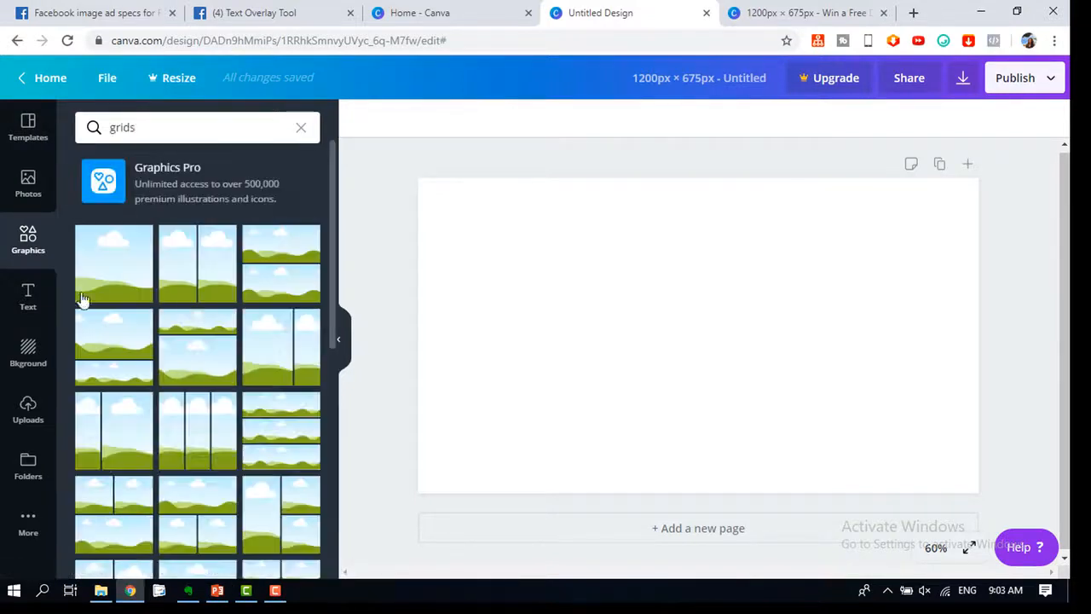
pyautogui.scroll(-5, 122, 390)
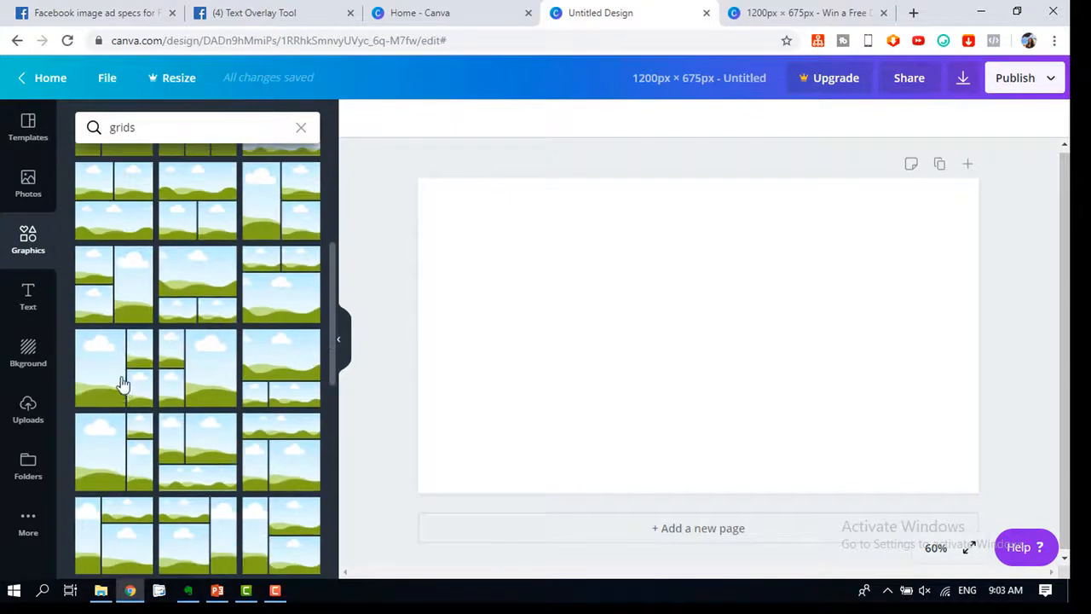
pyautogui.scroll(-5, 122, 394)
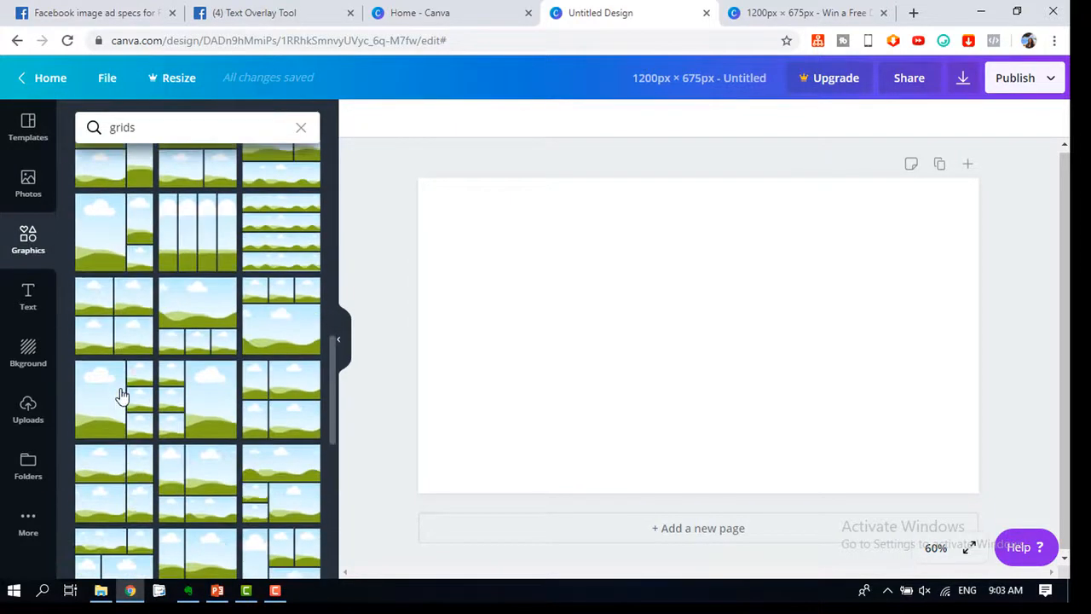
pyautogui.scroll(-6, 121, 396)
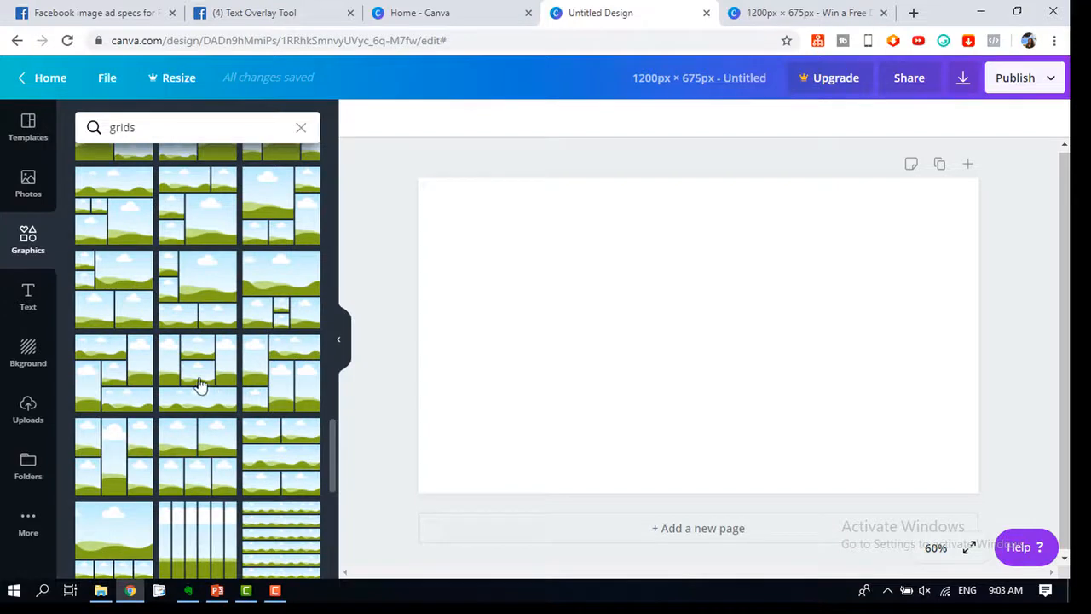
pyautogui.scroll(-2, 199, 385)
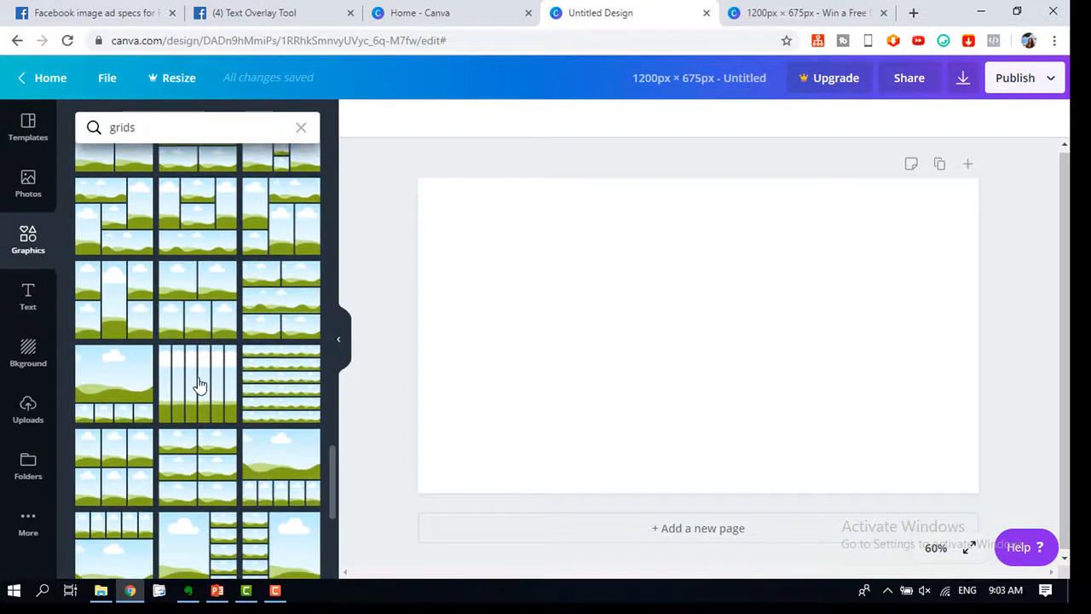
pyautogui.scroll(-5, 199, 384)
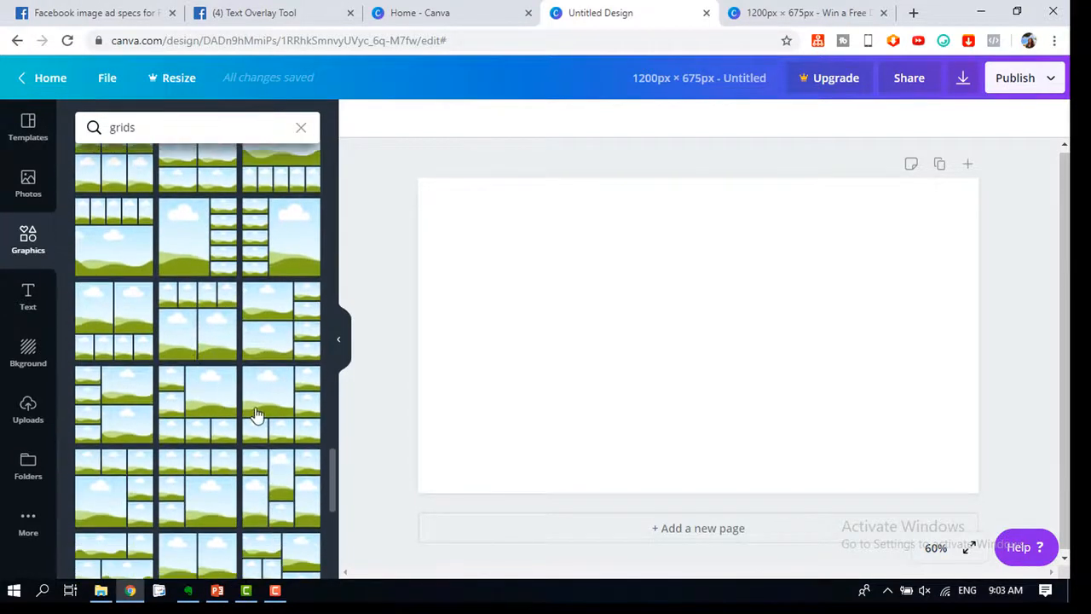
pyautogui.click(275, 414)
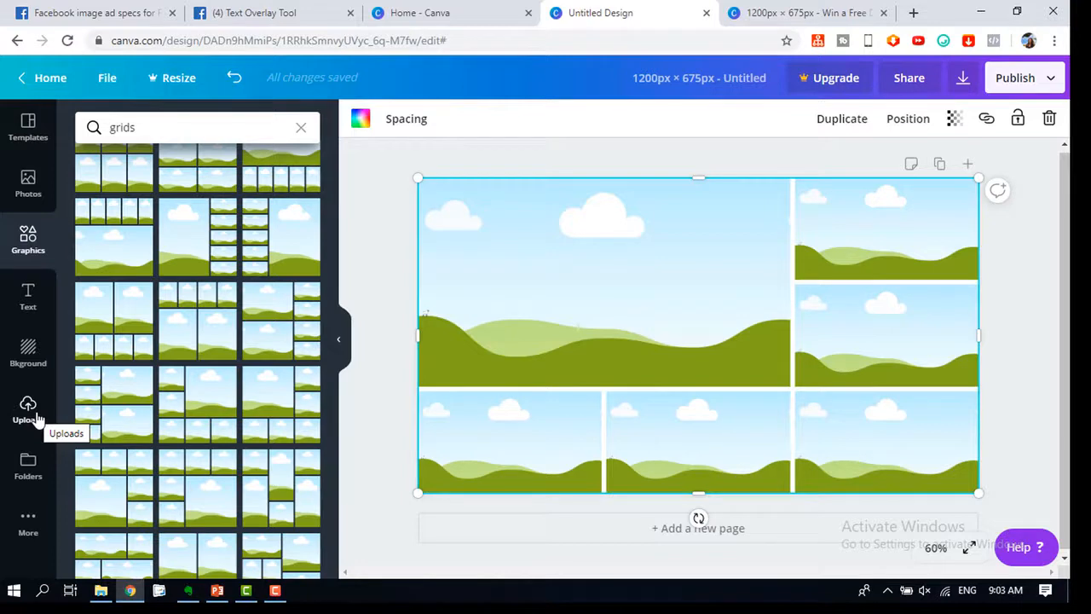
# Fill the grid with uploaded photos: salmon in the large cell, burger above cake beside it, and toast, pancakes and steak along the bottom row.
pyautogui.click(28, 411)
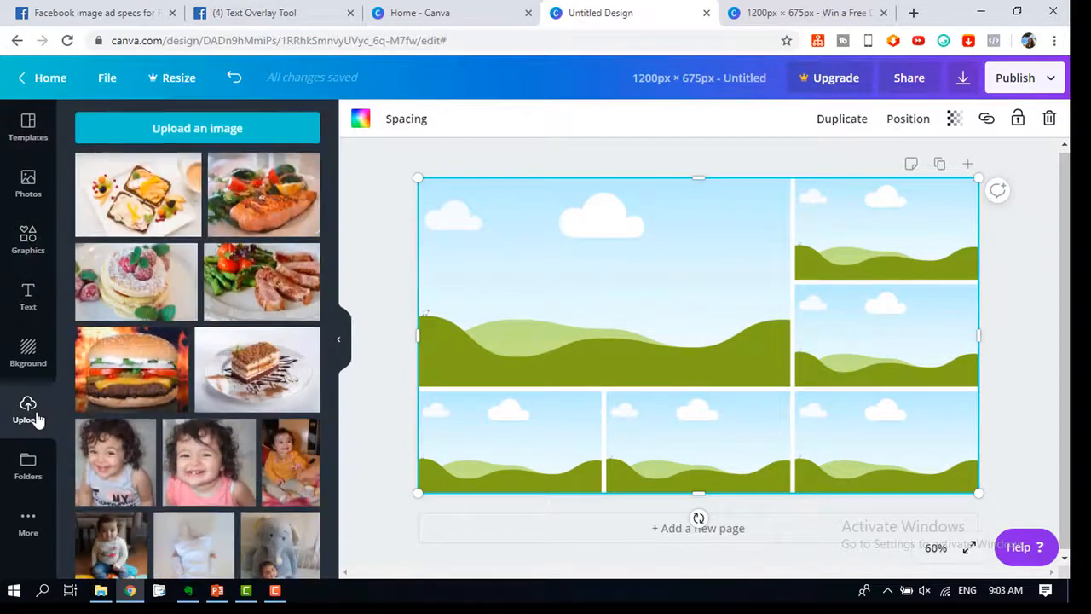
pyautogui.moveTo(189, 223); pyautogui.dragTo(497, 430)
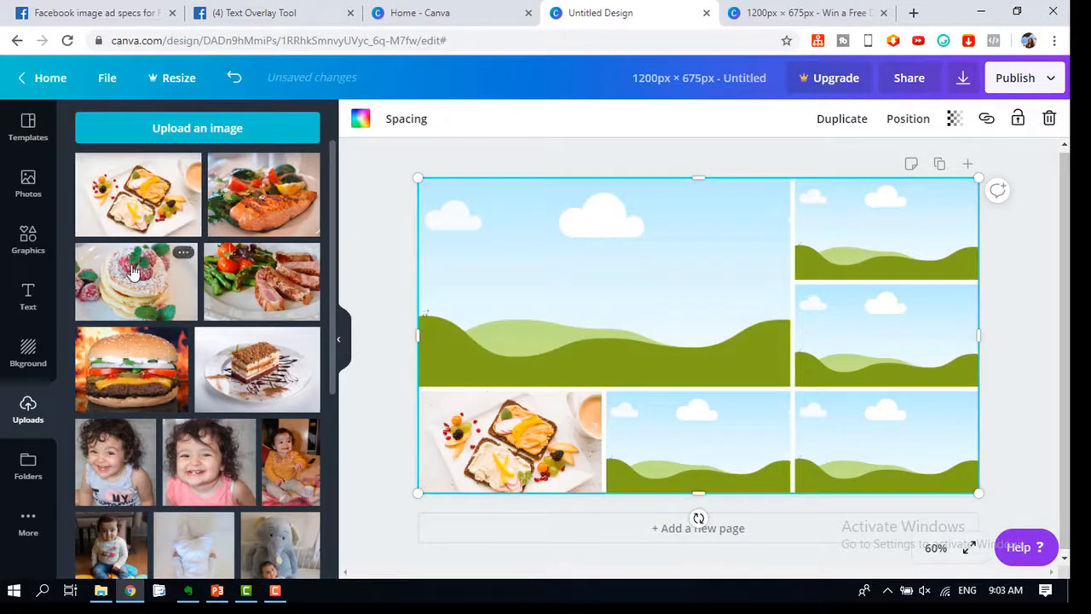
pyautogui.moveTo(145, 272); pyautogui.dragTo(707, 426)
pyautogui.moveTo(262, 282); pyautogui.dragTo(846, 437)
pyautogui.moveTo(274, 375); pyautogui.dragTo(886, 341)
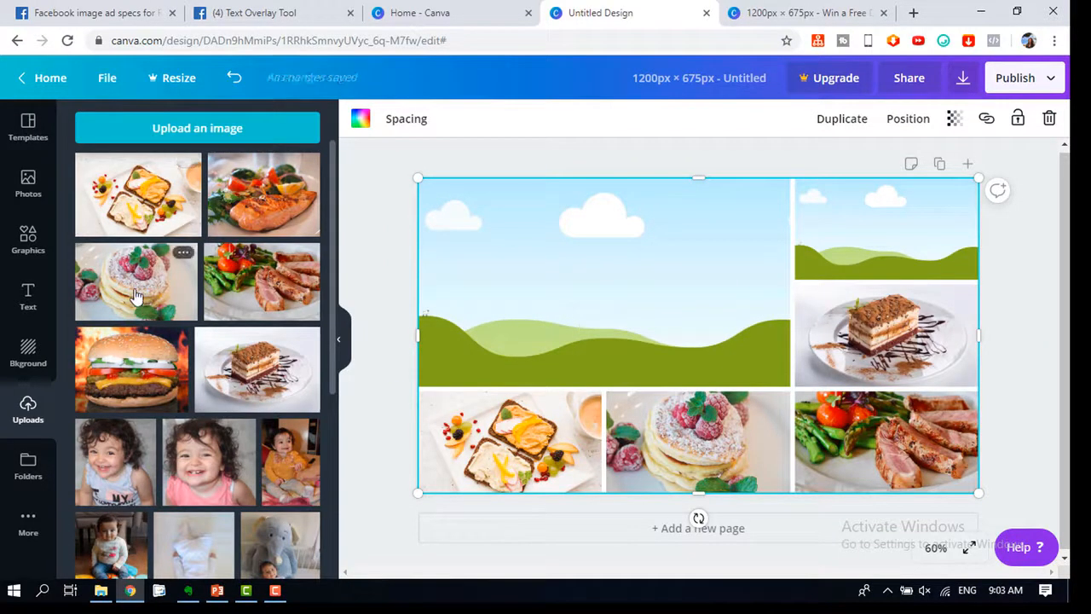
pyautogui.moveTo(133, 367); pyautogui.dragTo(864, 236)
pyautogui.moveTo(485, 300); pyautogui.dragTo(488, 298)
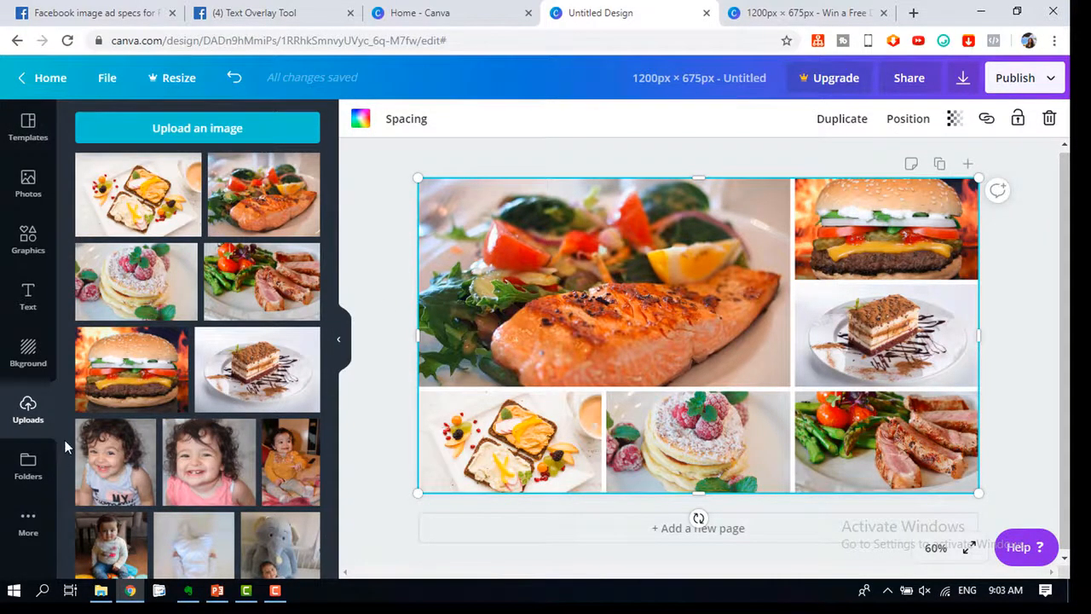
# Search the graphics for "shapes" and browse the results down to the plain banner and ribbon shapes.
pyautogui.click(29, 247)
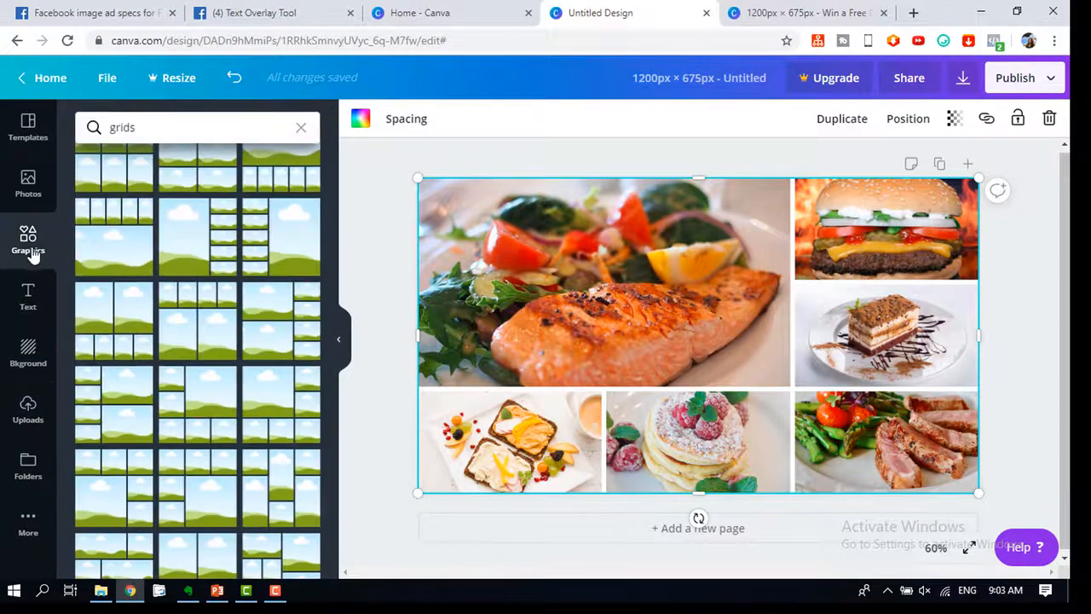
pyautogui.click(301, 129)
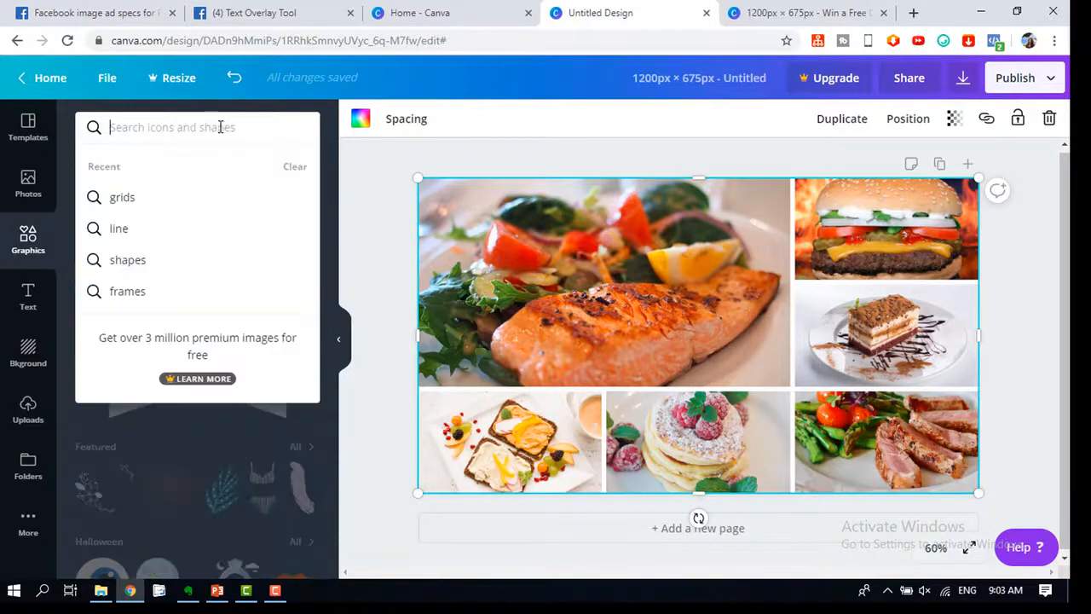
pyautogui.write('shap')
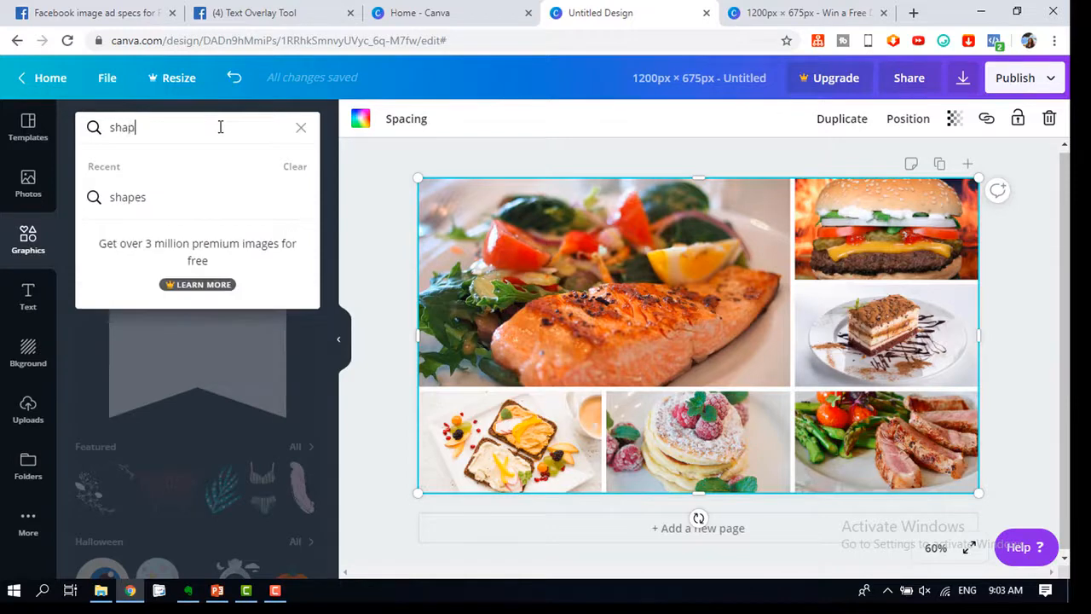
pyautogui.write('es')
pyautogui.click(147, 204)
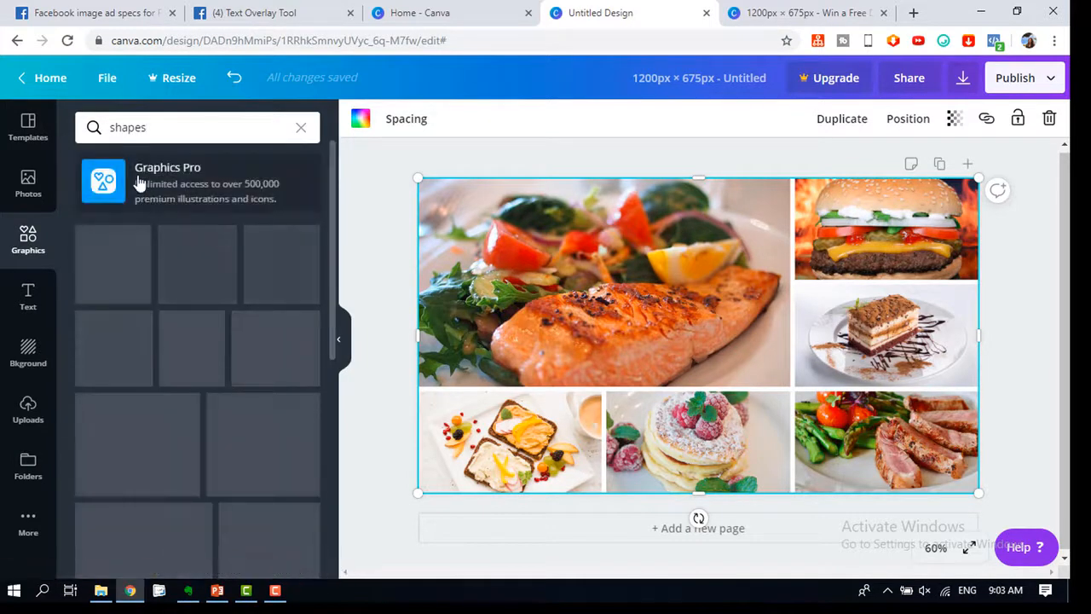
pyautogui.scroll(-10, 156, 357)
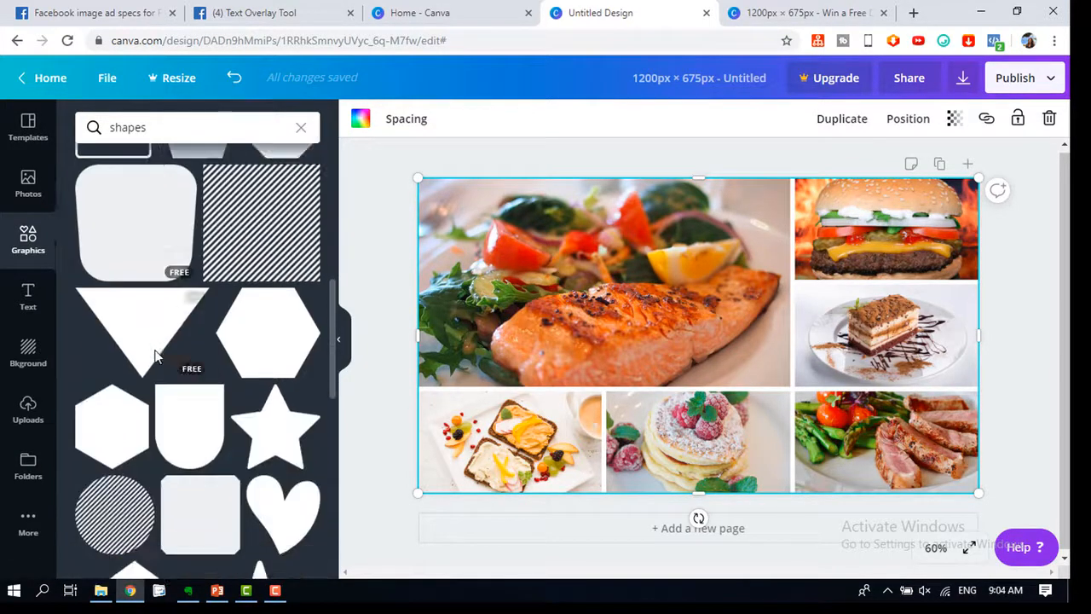
pyautogui.scroll(-10, 156, 356)
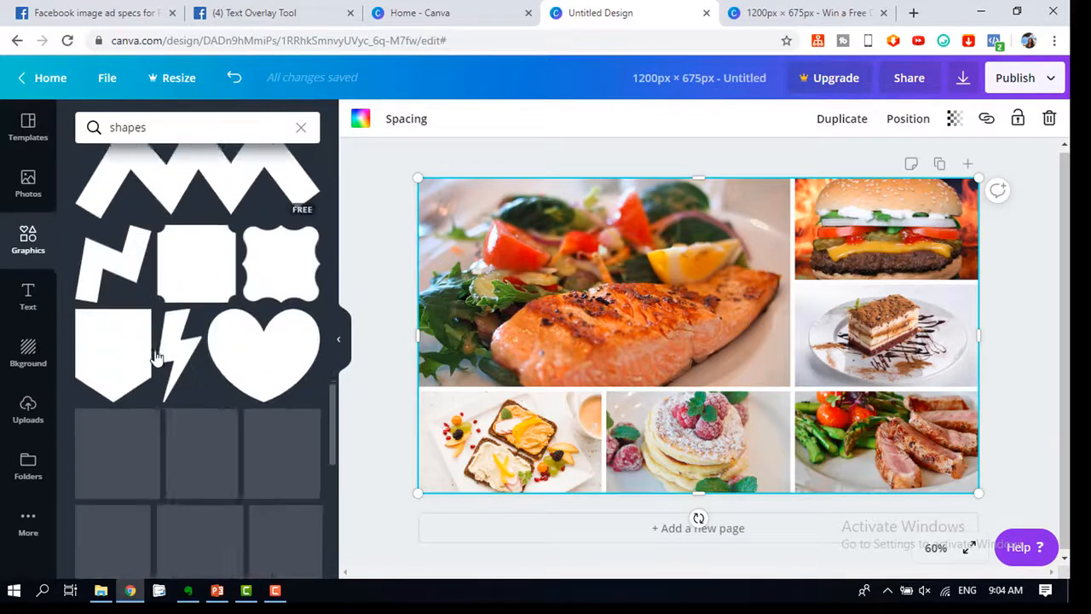
pyautogui.scroll(-1, 156, 356)
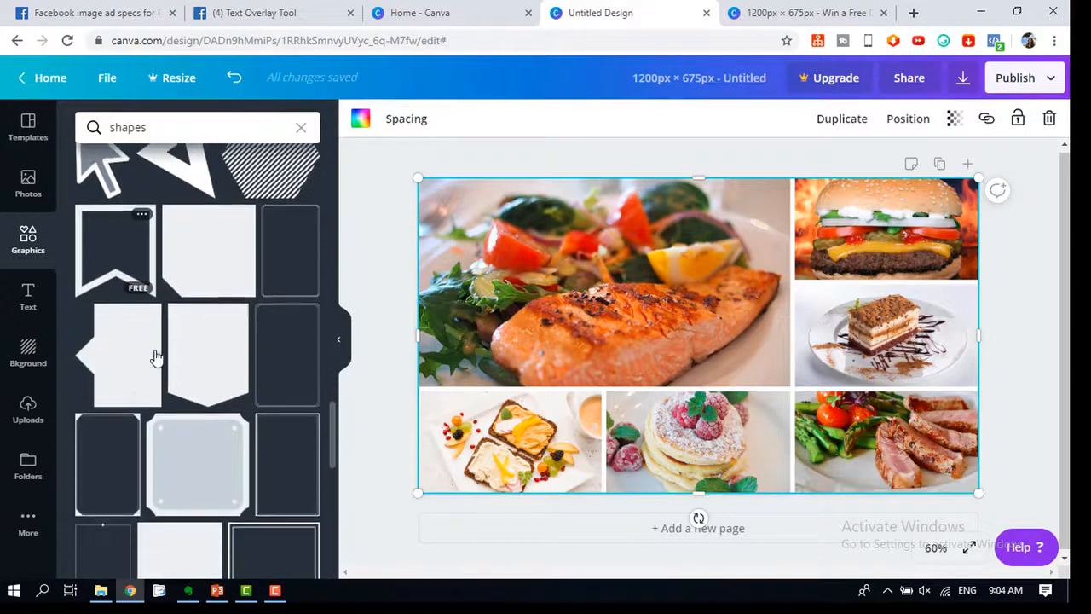
# Add the banner with the downward-pointing end, shorten it and place it over the salmon photo.
pyautogui.click(217, 373)
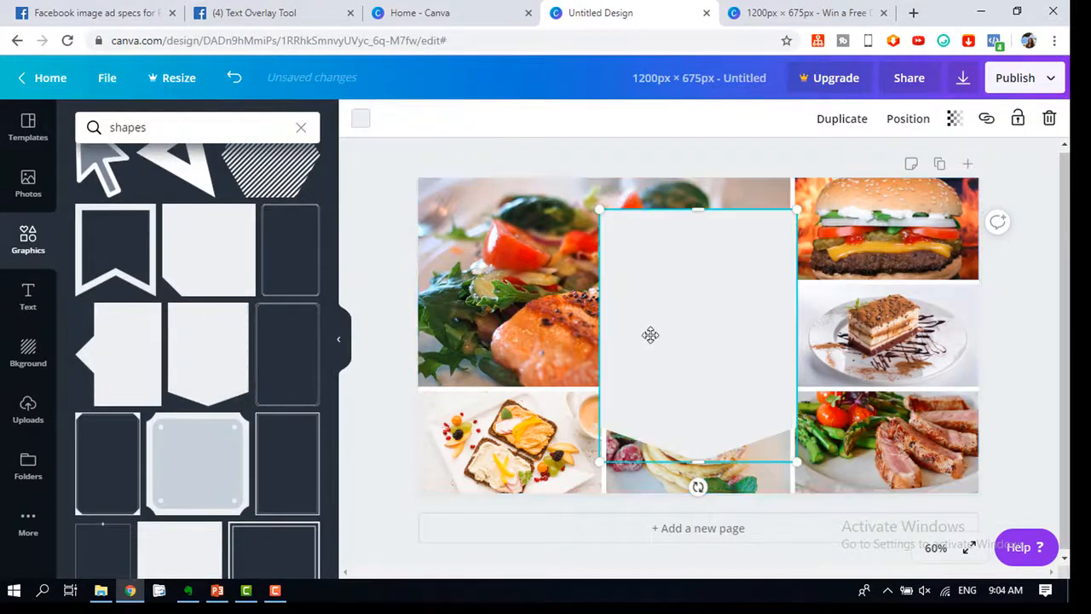
pyautogui.moveTo(692, 389); pyautogui.dragTo(693, 344)
pyautogui.moveTo(635, 294); pyautogui.dragTo(544, 295)
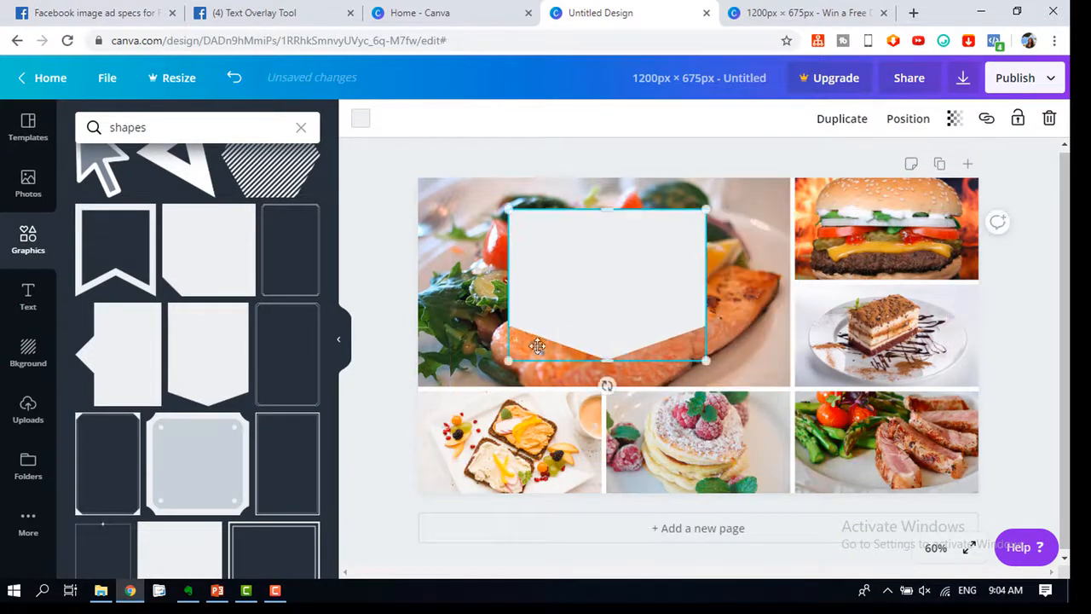
# Add the banner with the notched lower end and delete the pointed banner over the salmon photo.
pyautogui.scroll(-2, 235, 375)
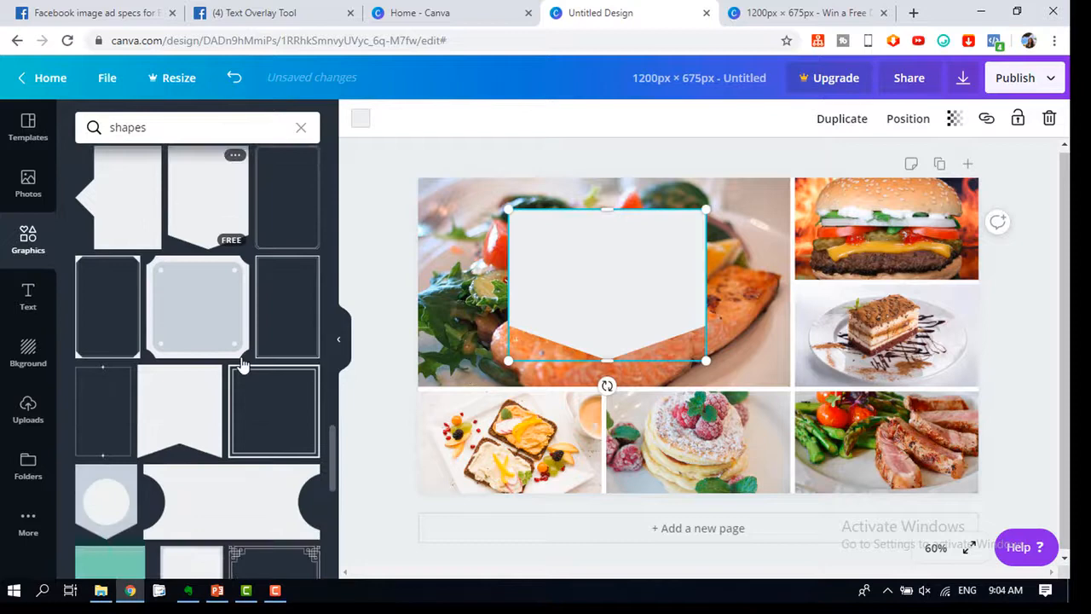
pyautogui.click(188, 406)
pyautogui.moveTo(658, 300); pyautogui.dragTo(797, 293)
pyautogui.click(599, 307)
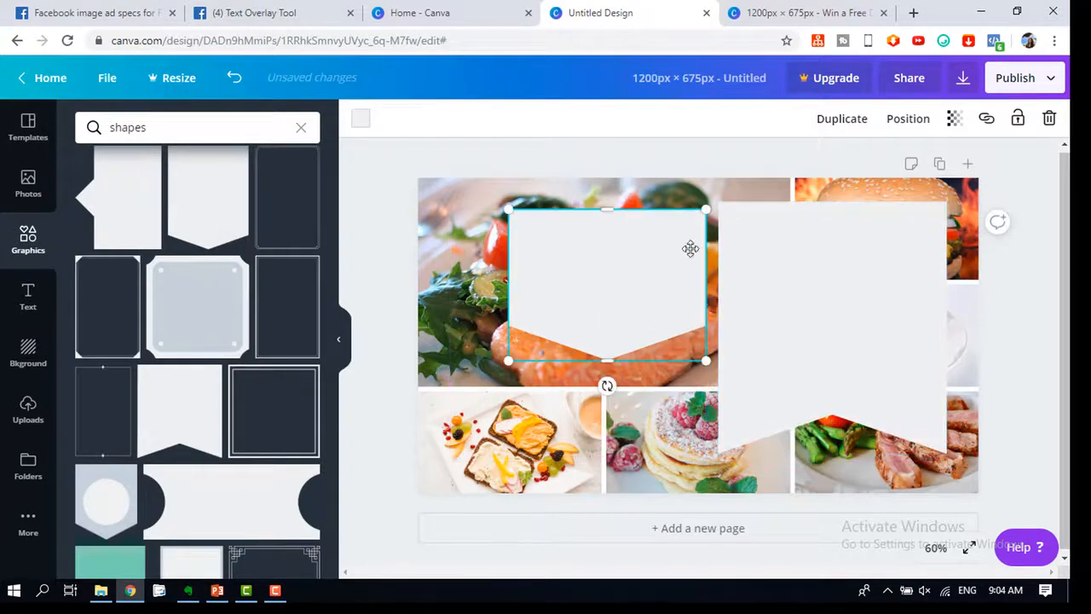
pyautogui.click(1049, 120)
# Rotate the notched banner 90° so its notch faces right, and fit it to the full height of the salmon photo's left part.
pyautogui.click(879, 273)
pyautogui.moveTo(879, 273); pyautogui.dragTo(696, 261)
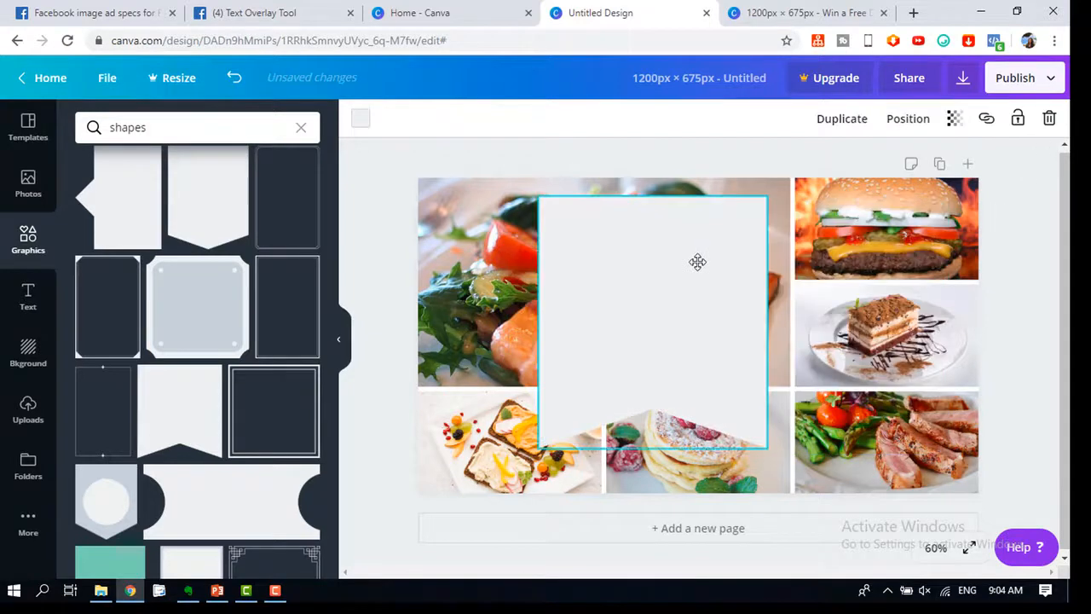
pyautogui.moveTo(652, 474); pyautogui.dragTo(744, 319)
pyautogui.moveTo(665, 328); pyautogui.dragTo(560, 288)
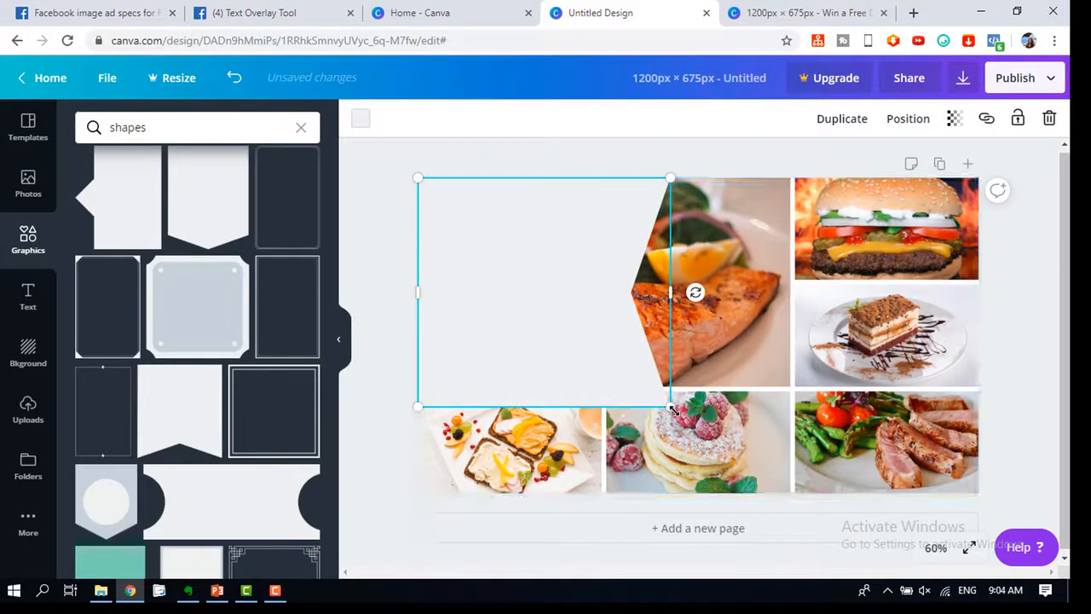
pyautogui.moveTo(670, 408); pyautogui.dragTo(640, 389)
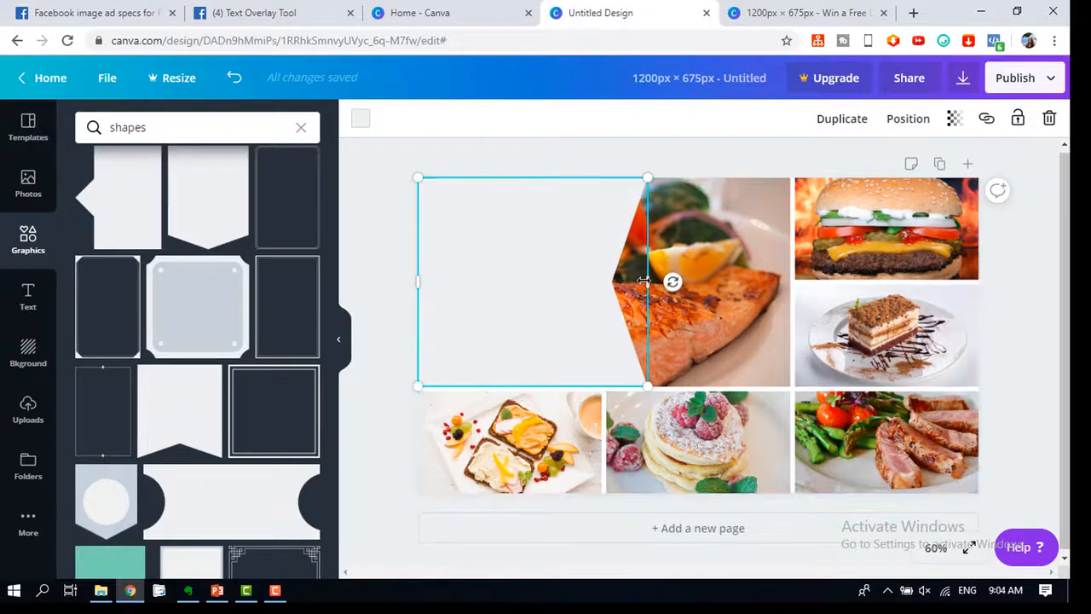
pyautogui.moveTo(648, 281); pyautogui.dragTo(569, 282)
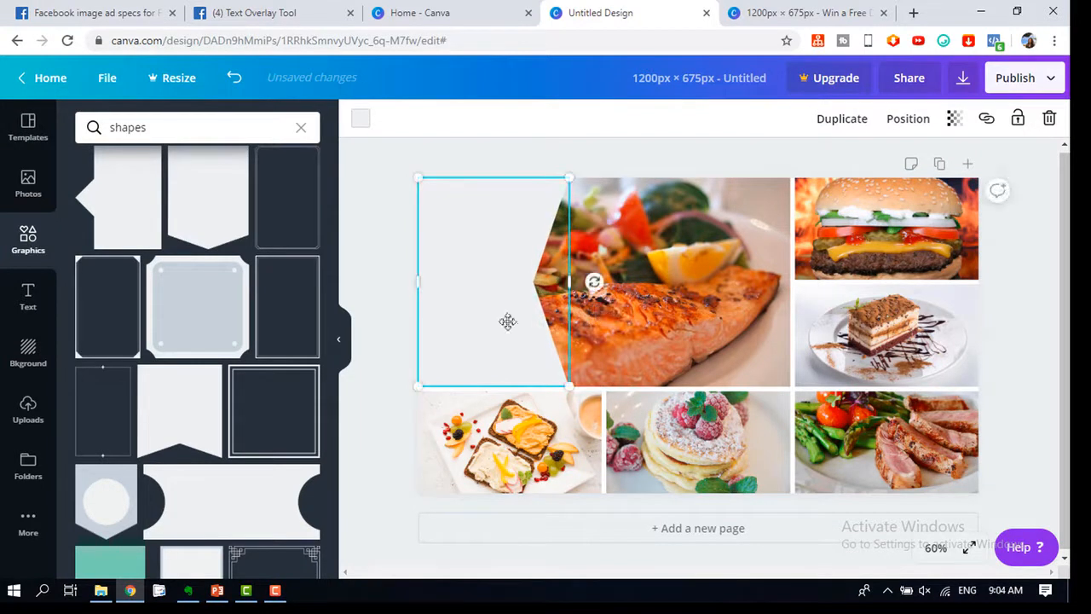
# Fill the notched banner with the default coral-red colour and deselect it.
pyautogui.click(359, 121)
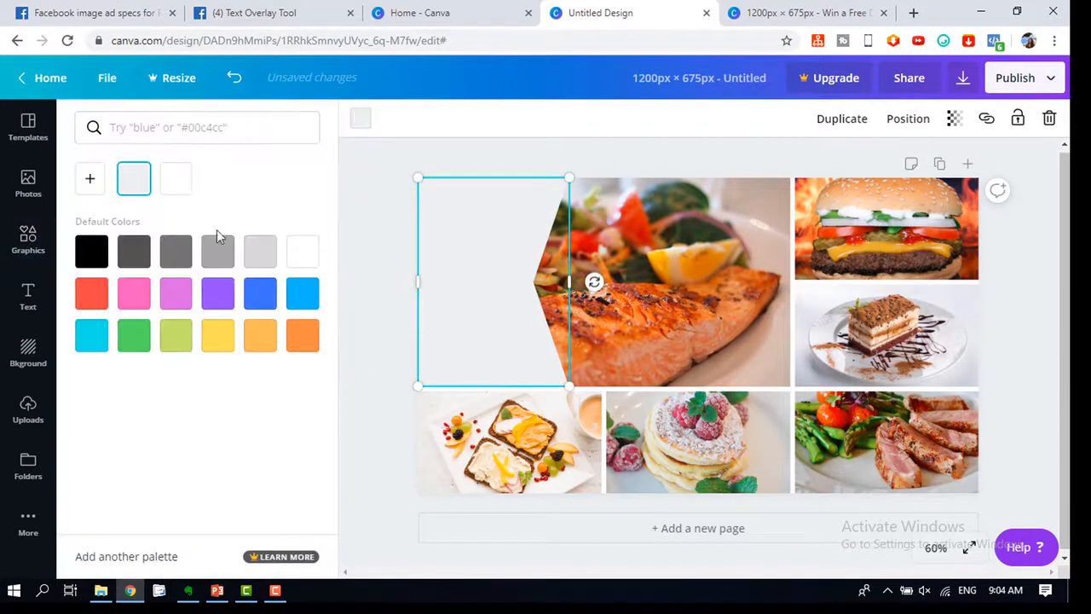
pyautogui.click(94, 298)
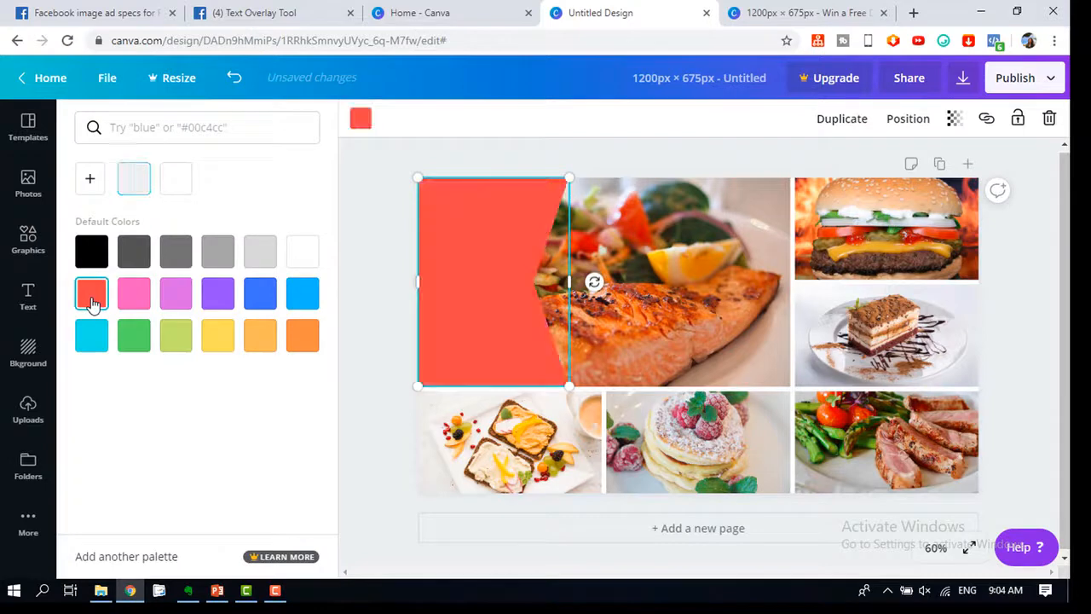
pyautogui.click(452, 150)
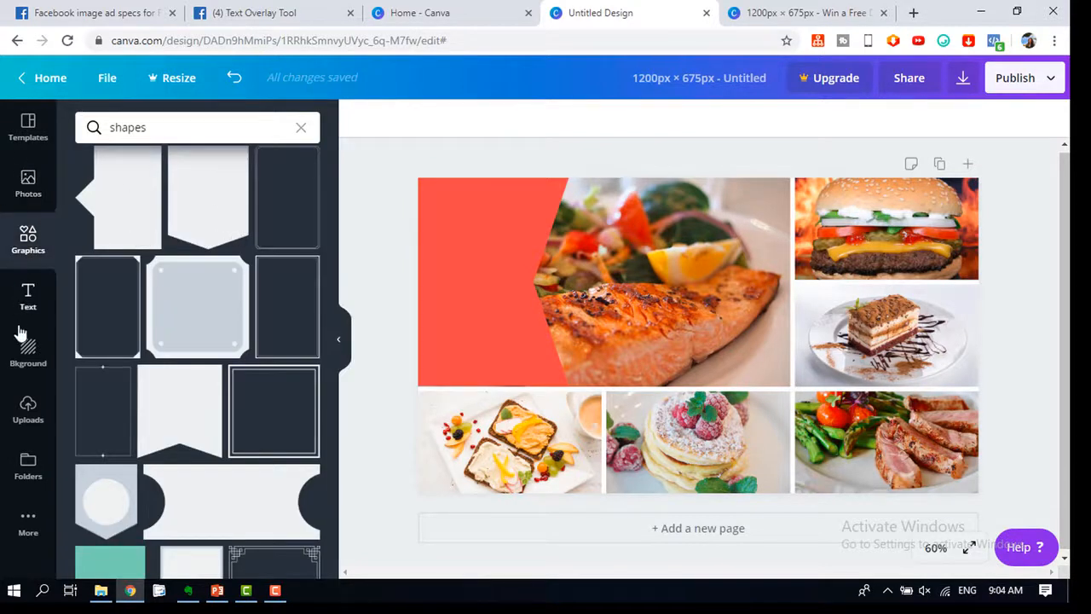
# Add a body text line on the upper part of the red banner and replace its placeholder with "WIN".
pyautogui.click(24, 298)
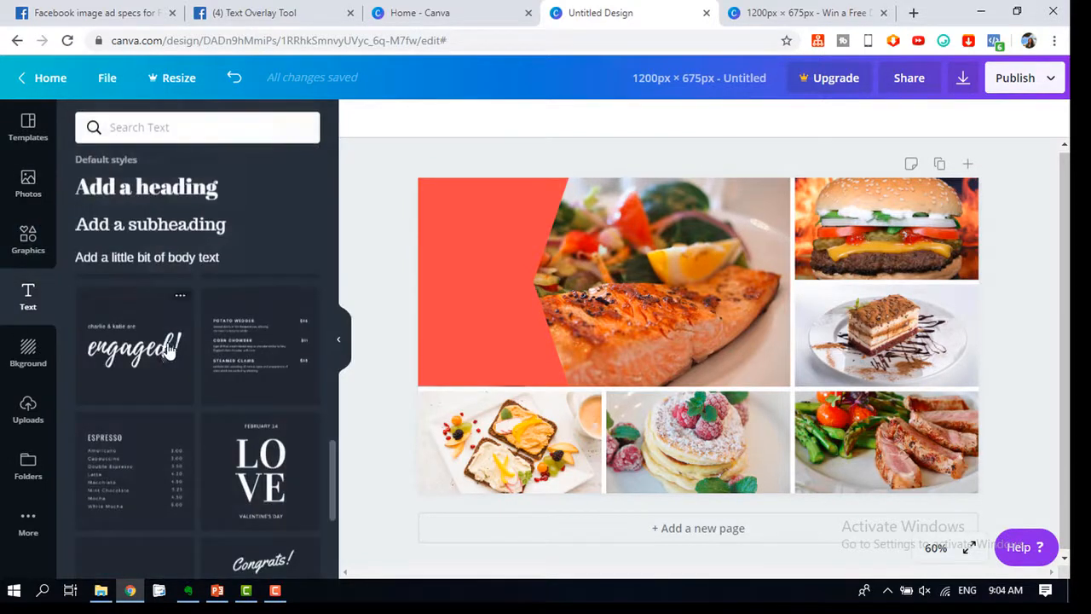
pyautogui.click(166, 259)
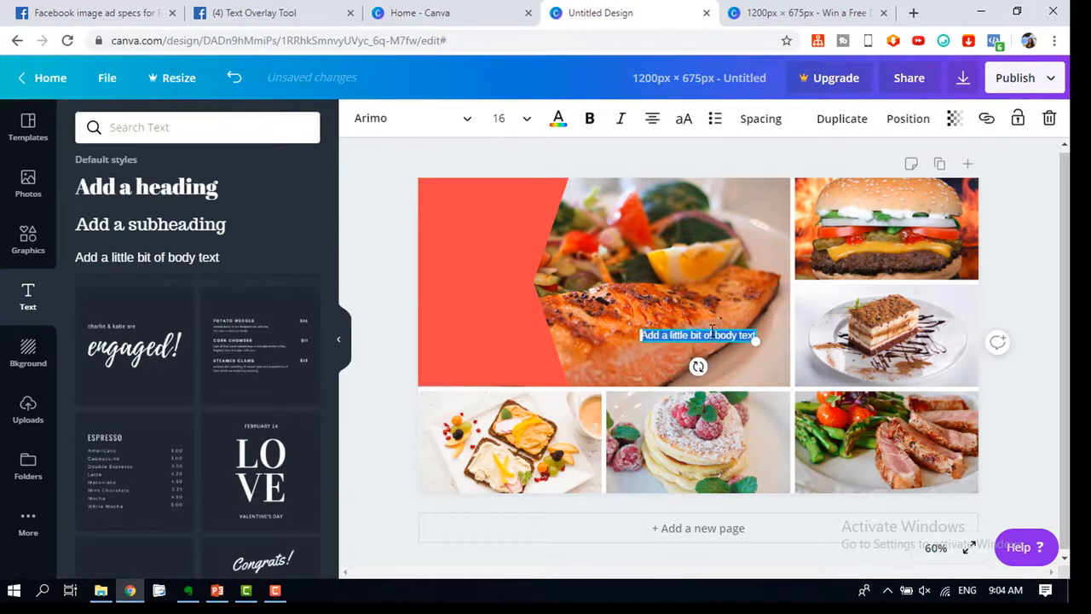
pyautogui.moveTo(711, 327); pyautogui.dragTo(505, 209)
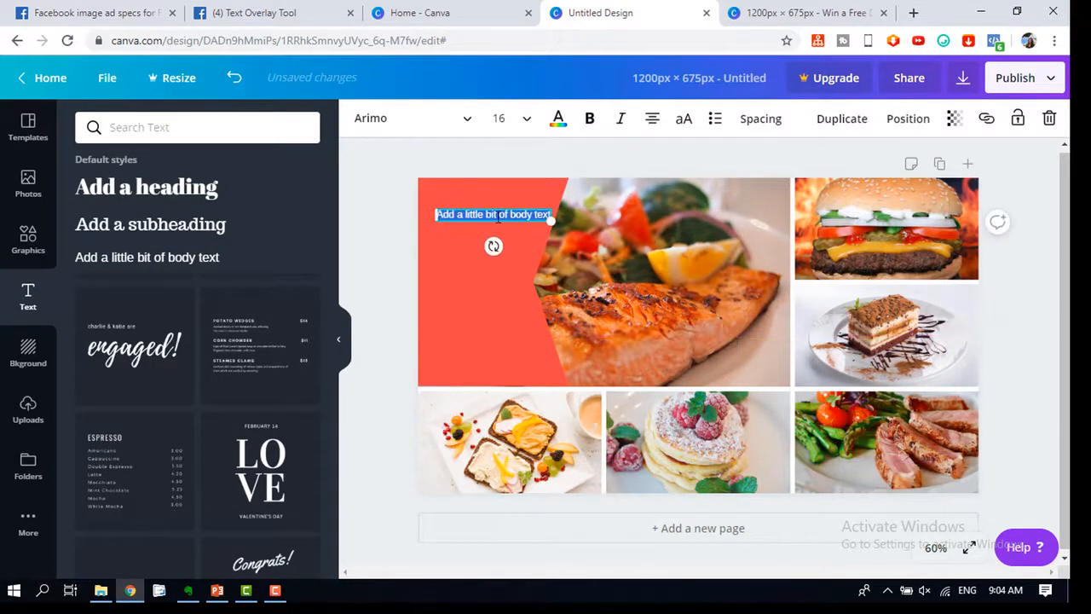
pyautogui.click(499, 217)
pyautogui.press('BackSpace')
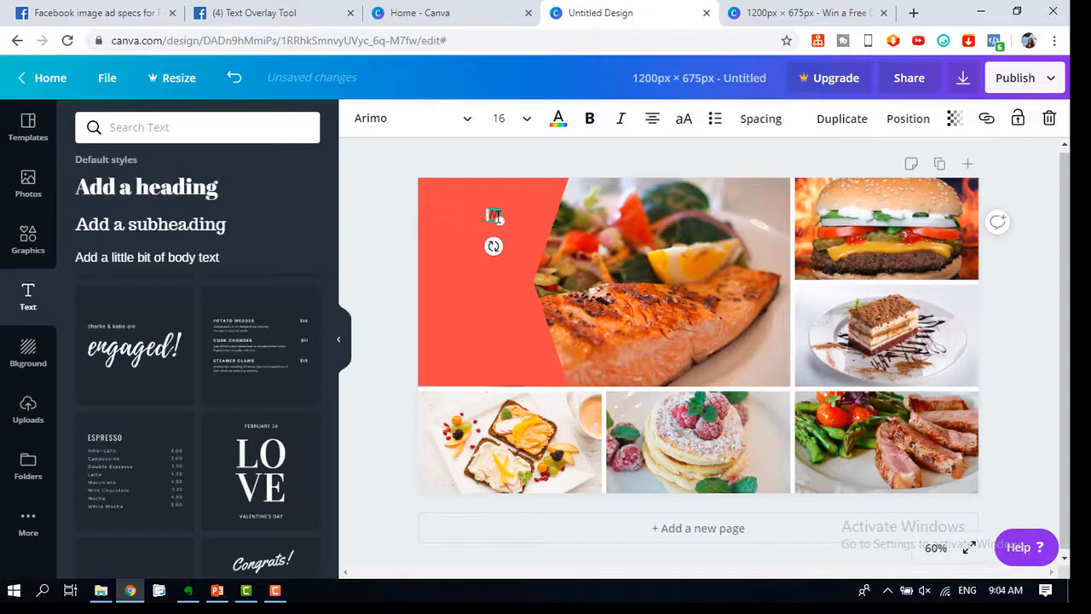
pyautogui.click(515, 119)
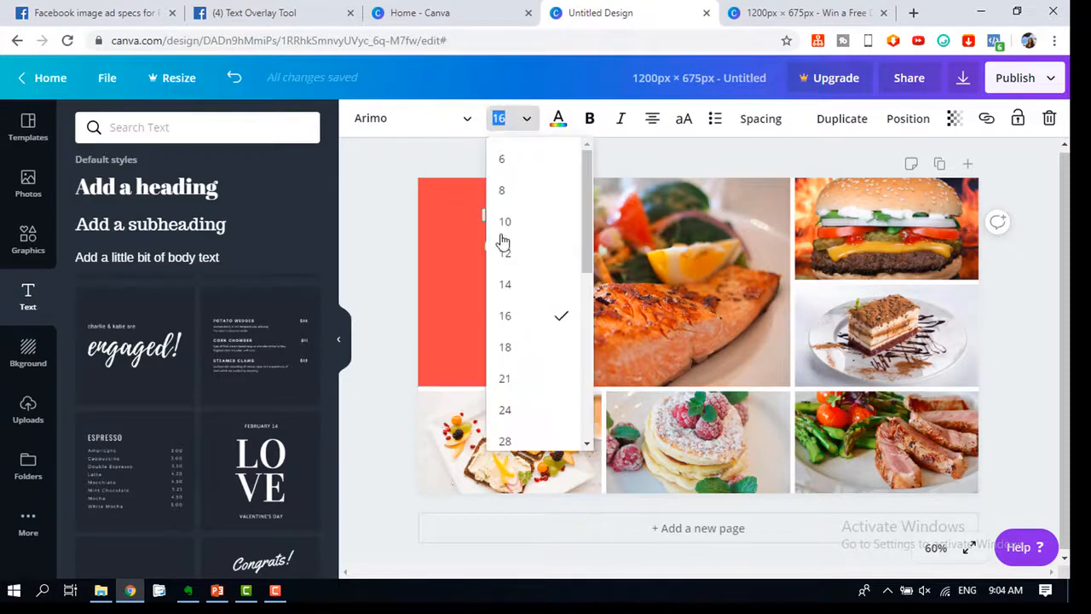
pyautogui.click(475, 161)
pyautogui.click(495, 211)
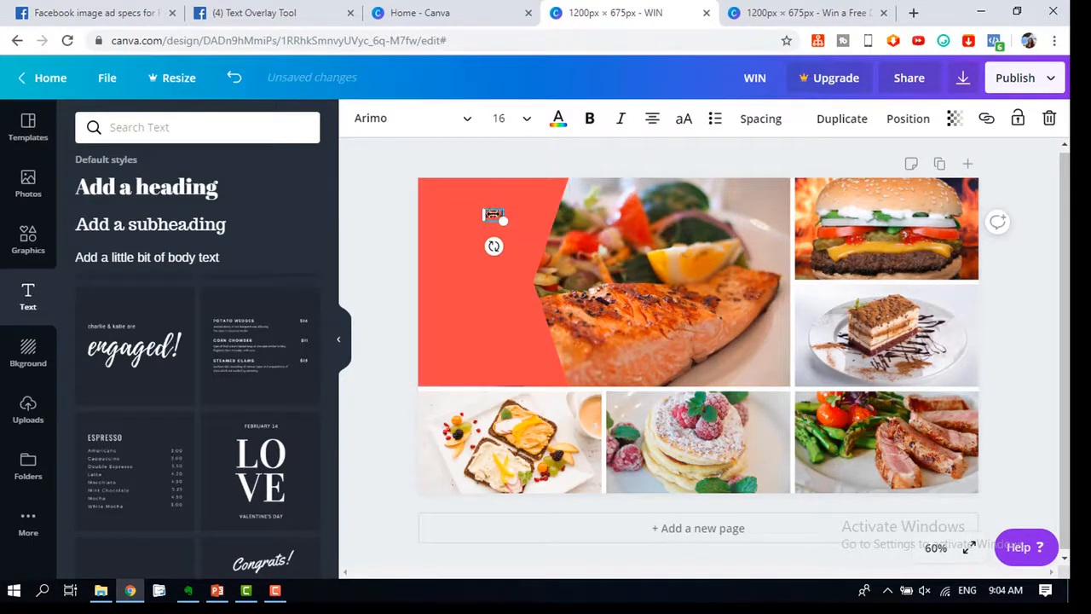
# Try font sizes of 120, 96 and 80 on the WIN text.
pyautogui.click(524, 124)
pyautogui.scroll(-5, 535, 316)
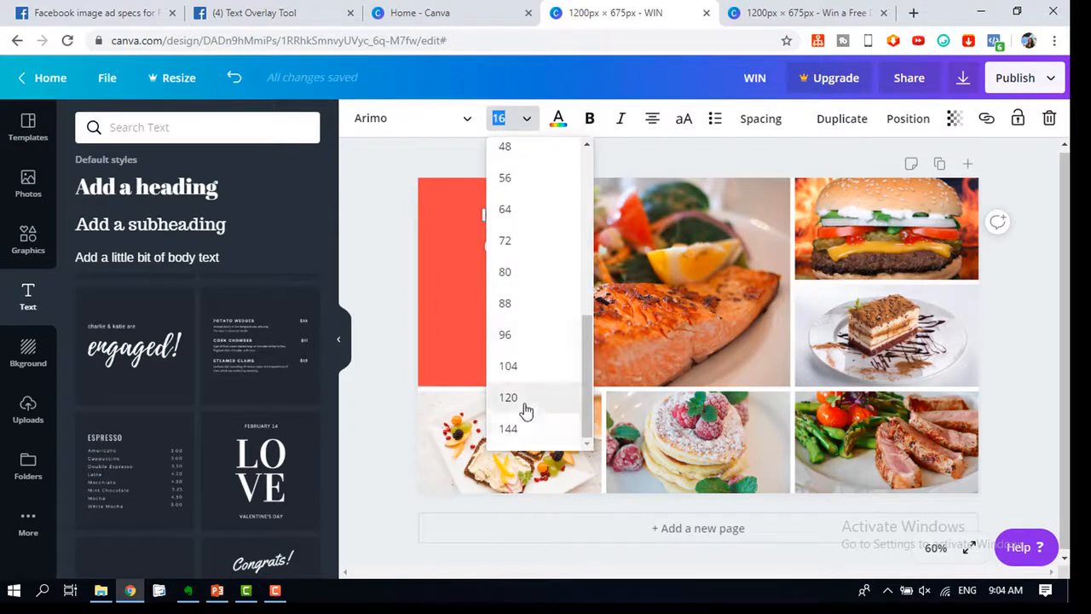
pyautogui.click(509, 397)
pyautogui.click(524, 126)
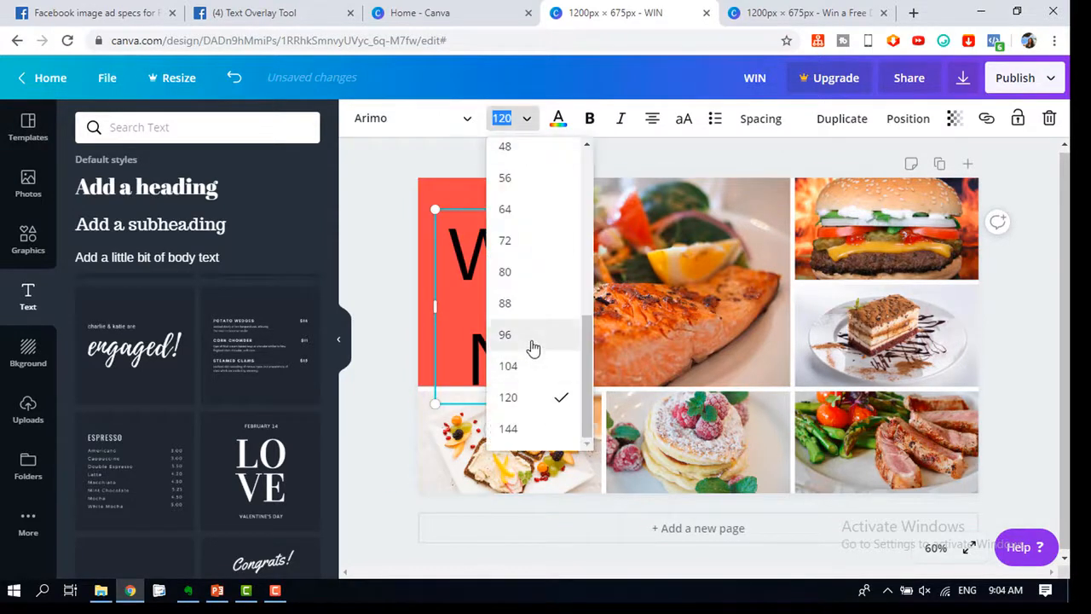
pyautogui.click(533, 345)
pyautogui.click(508, 121)
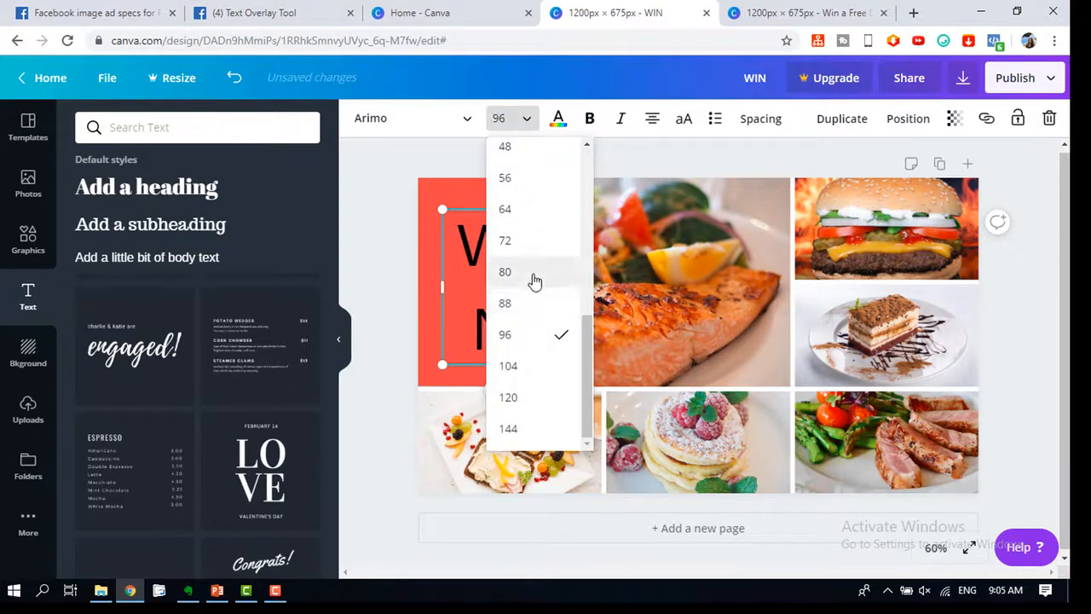
pyautogui.click(533, 275)
# Set the WIN text's font size to 64 and move it near the banner's upper edge.
pyautogui.click(526, 122)
pyautogui.click(516, 227)
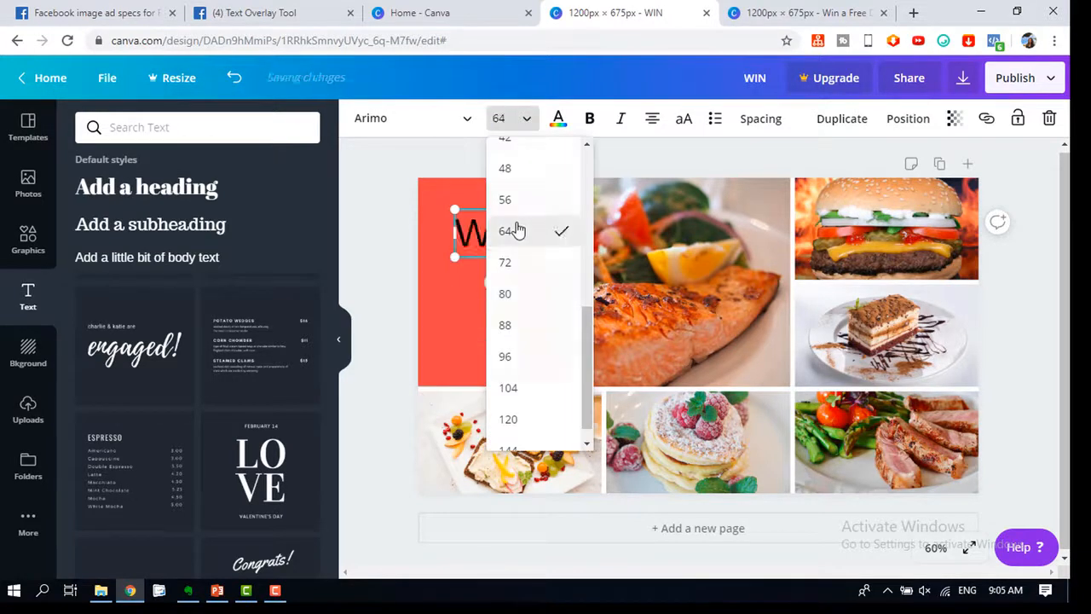
pyautogui.moveTo(497, 208); pyautogui.dragTo(482, 195)
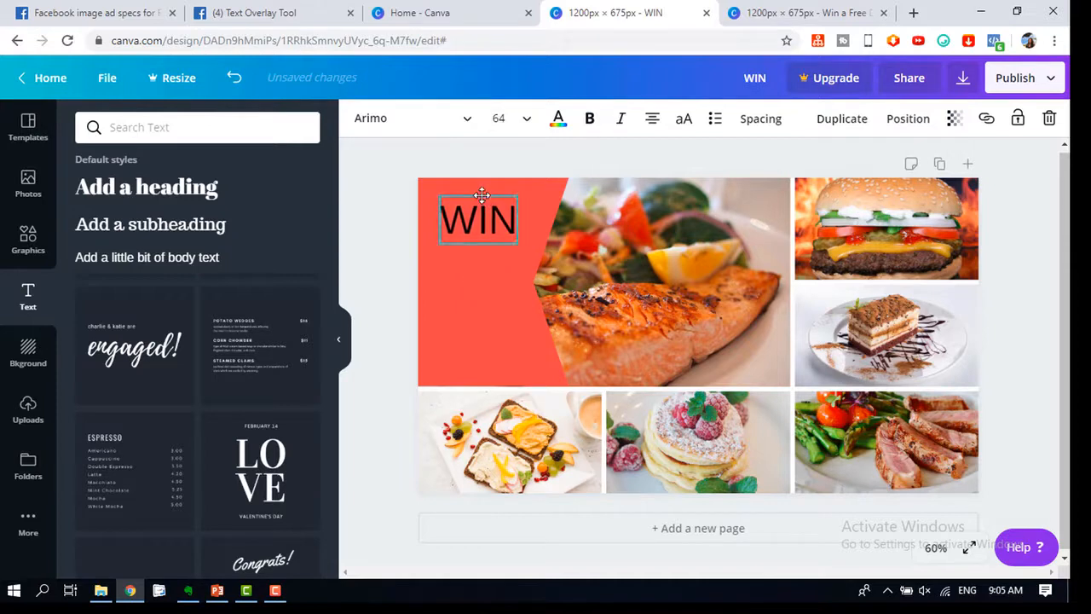
# Set the WIN text's font to Amiko Bold and fit it on one line in the banner with a text box about 258 px wide.
pyautogui.click(464, 117)
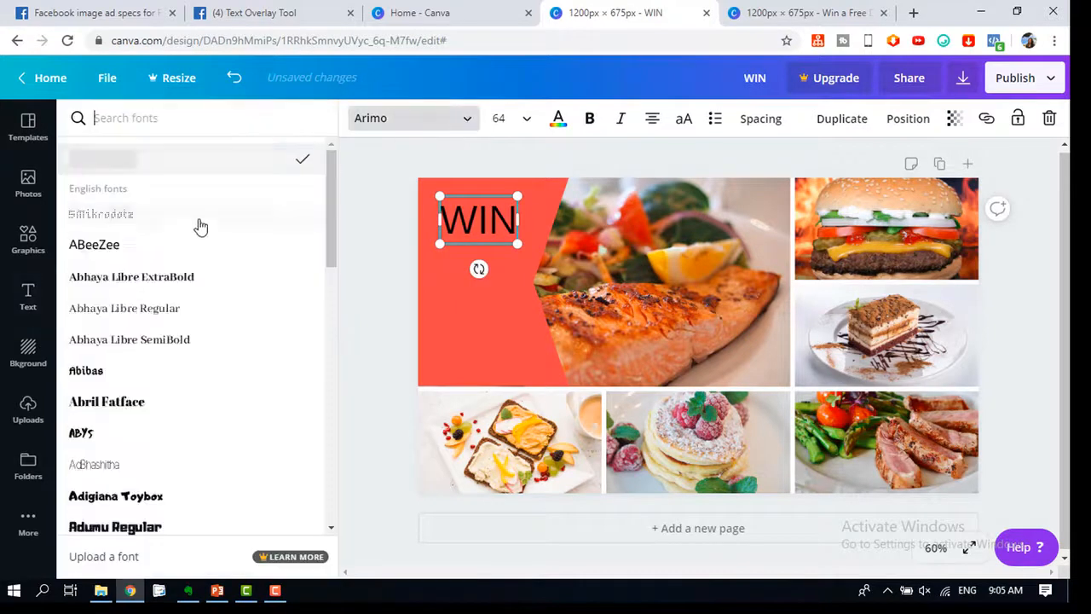
pyautogui.scroll(-5, 142, 330)
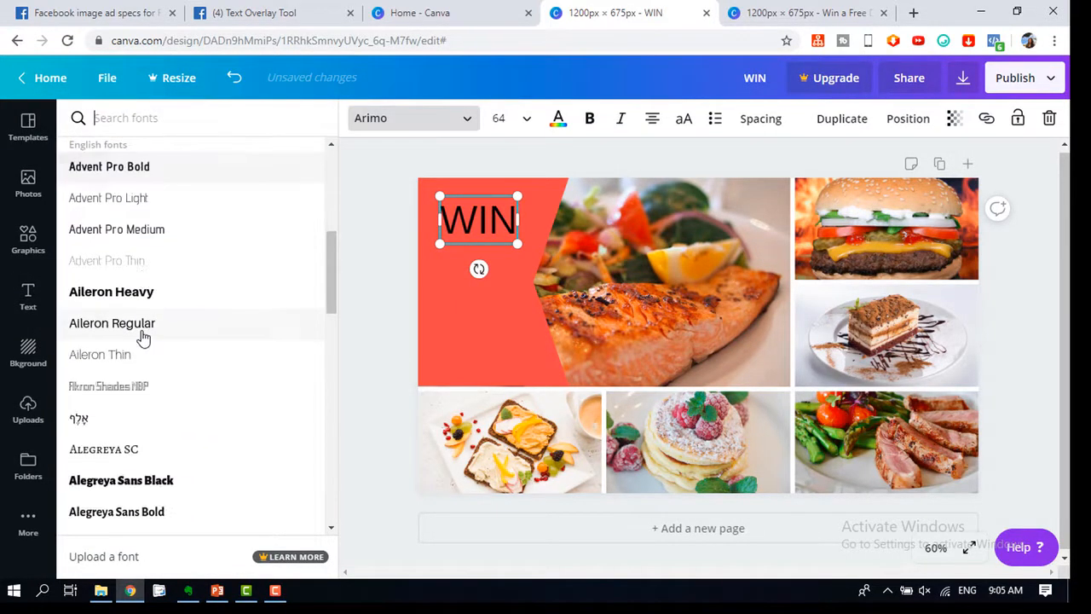
pyautogui.scroll(-5, 142, 337)
pyautogui.scroll(-2, 142, 338)
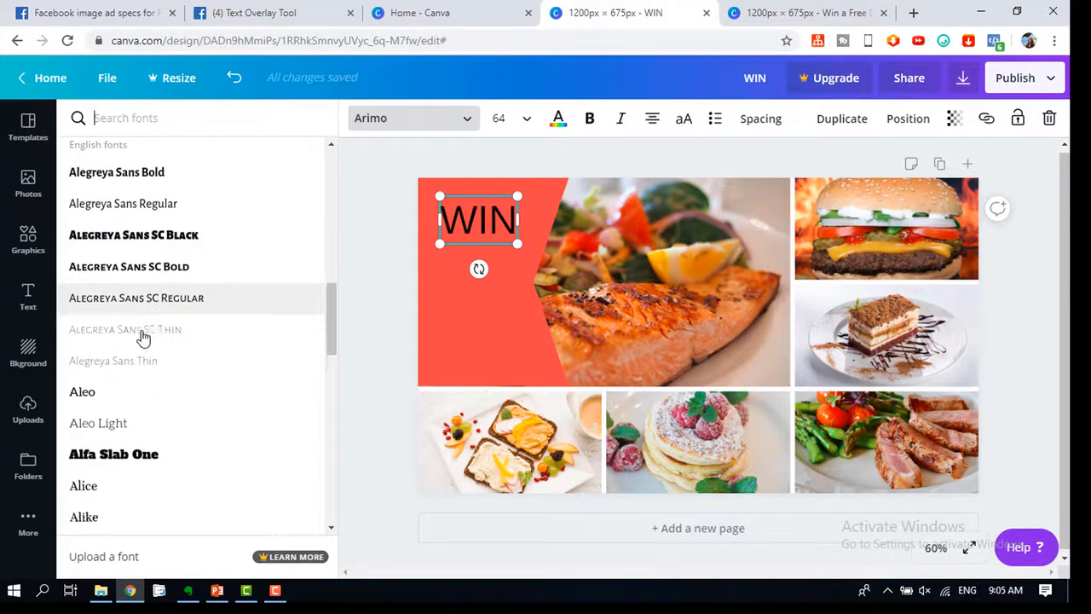
pyautogui.scroll(-8, 142, 339)
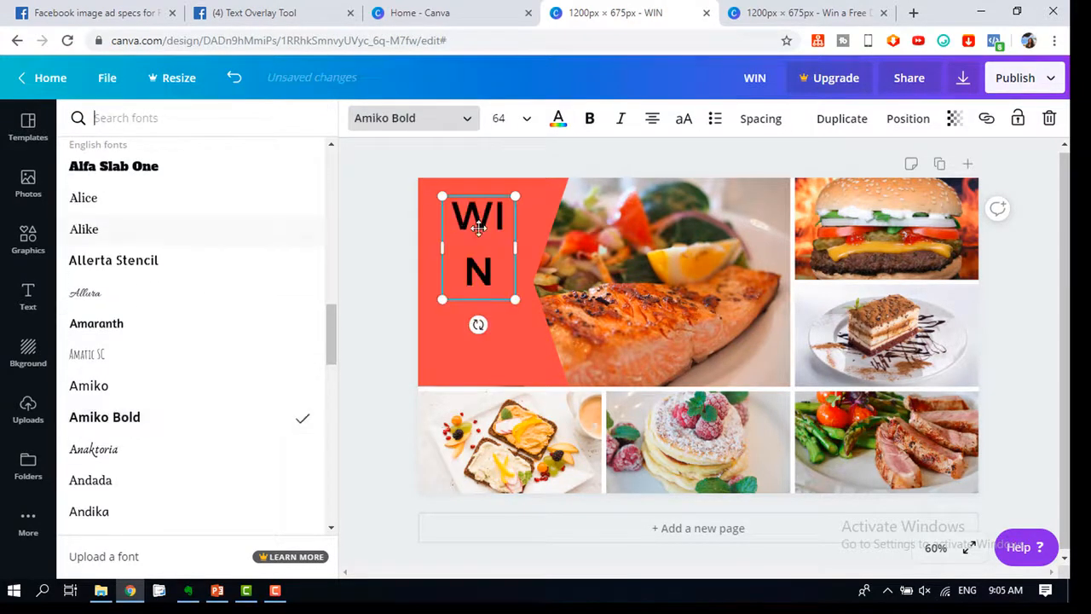
pyautogui.moveTo(515, 248); pyautogui.dragTo(565, 248)
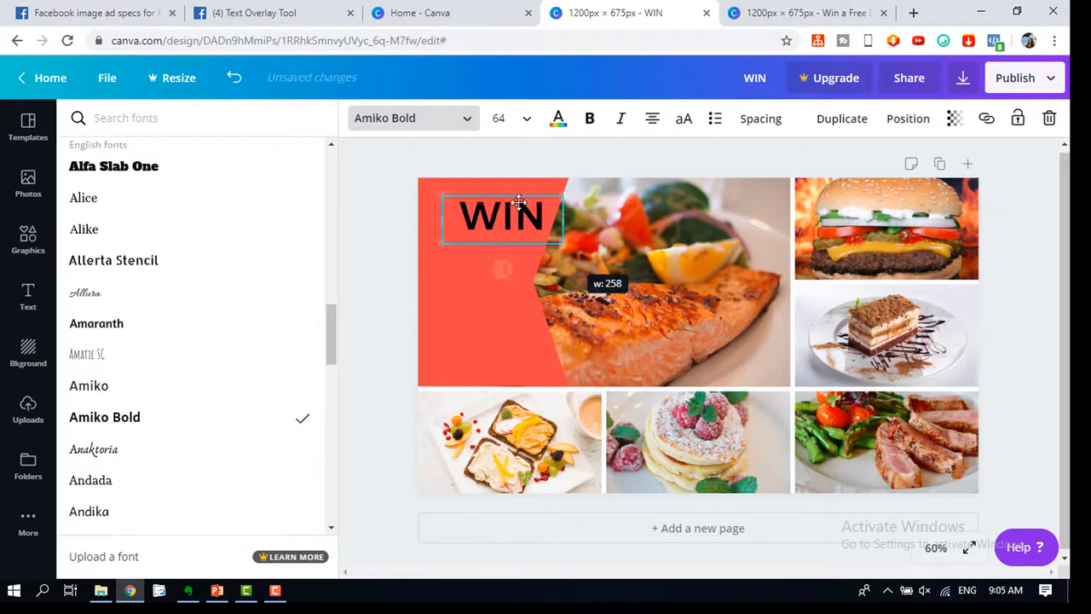
pyautogui.moveTo(509, 194)
pyautogui.mouseDown()
pyautogui.moveTo(487, 187)
pyautogui.moveTo(489, 196)
pyautogui.mouseUp()
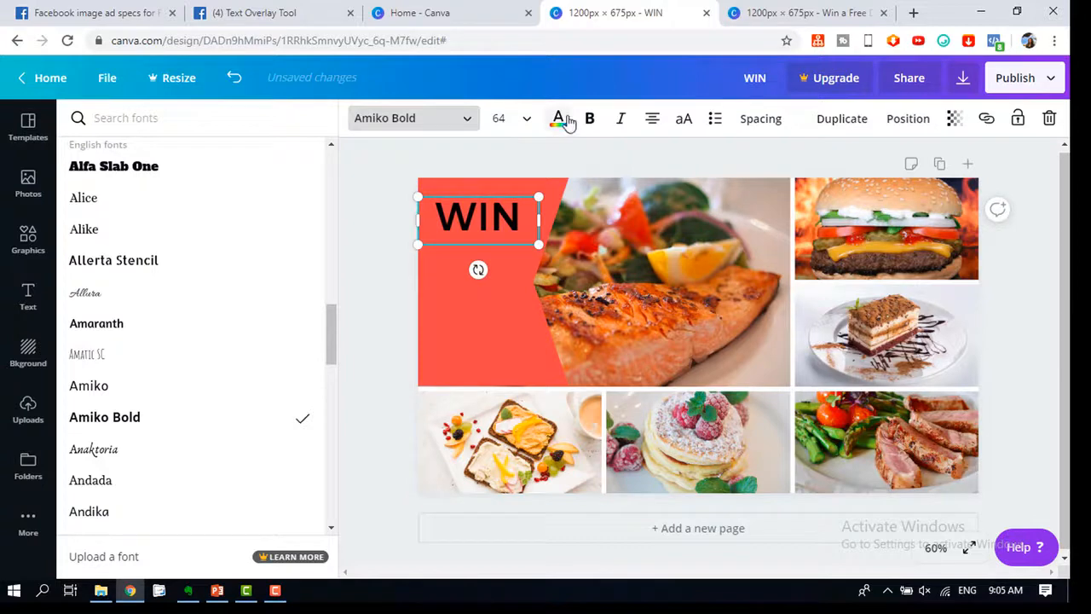
# Colour the WIN text white, cycle its alignment back to centred, and shift it slightly away from the banner's outer edge.
pyautogui.click(559, 119)
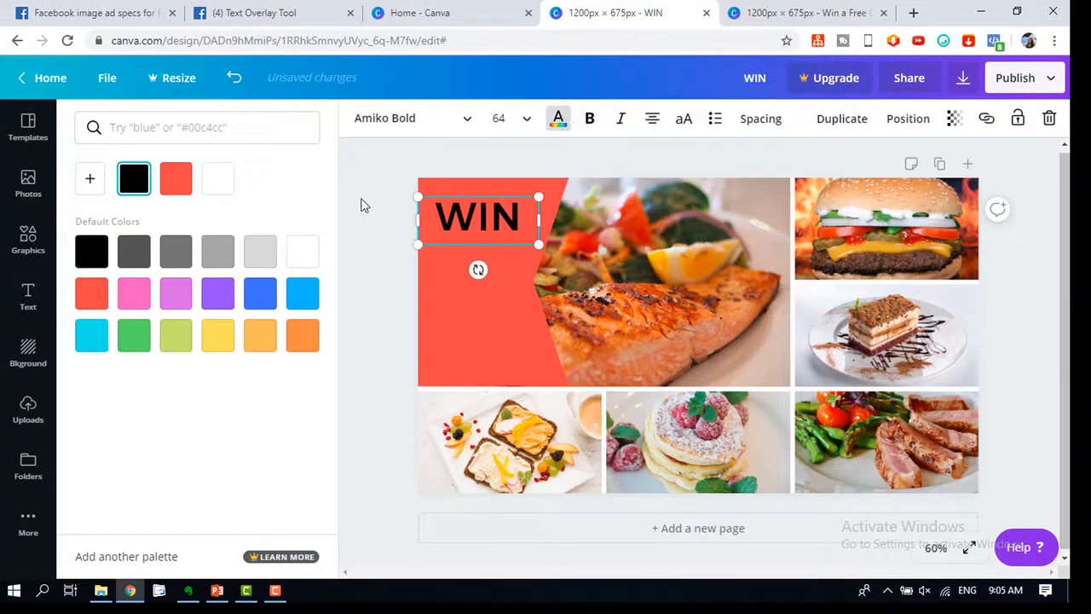
pyautogui.click(302, 251)
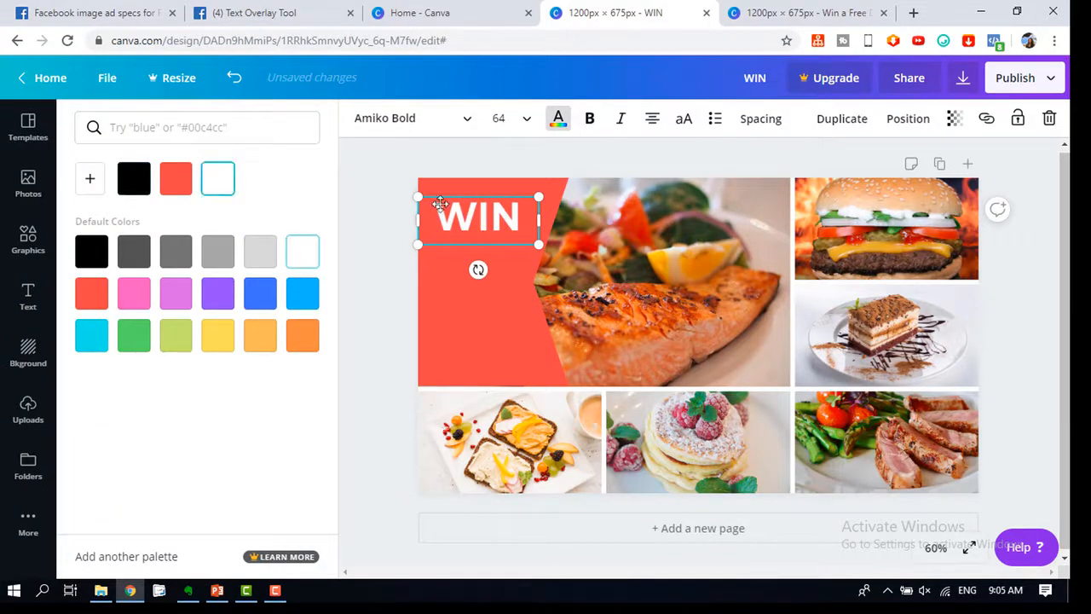
pyautogui.click(653, 119)
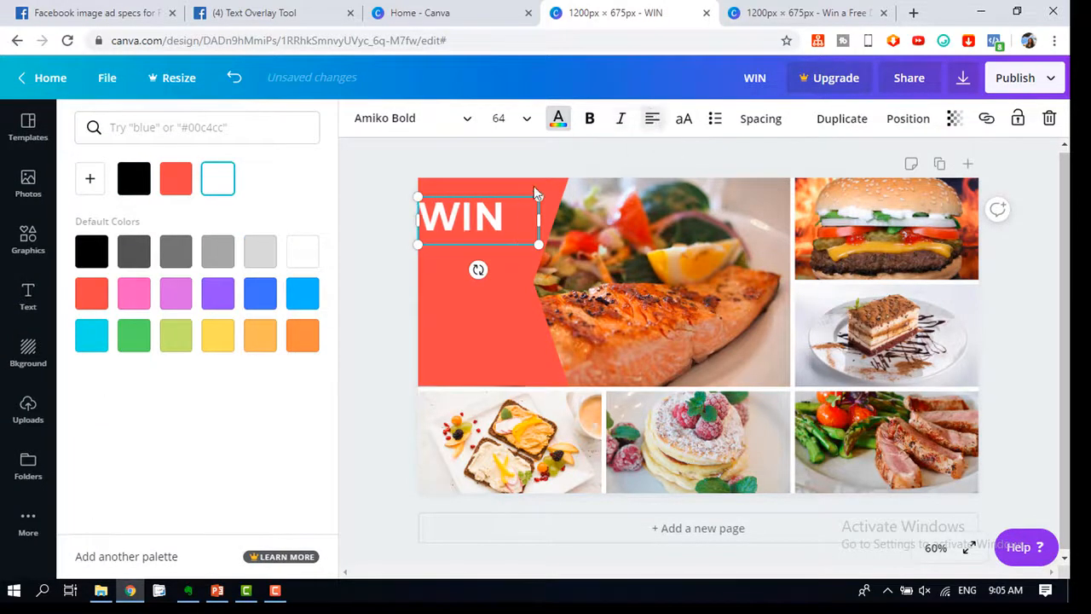
pyautogui.click(653, 123)
pyautogui.click(653, 124)
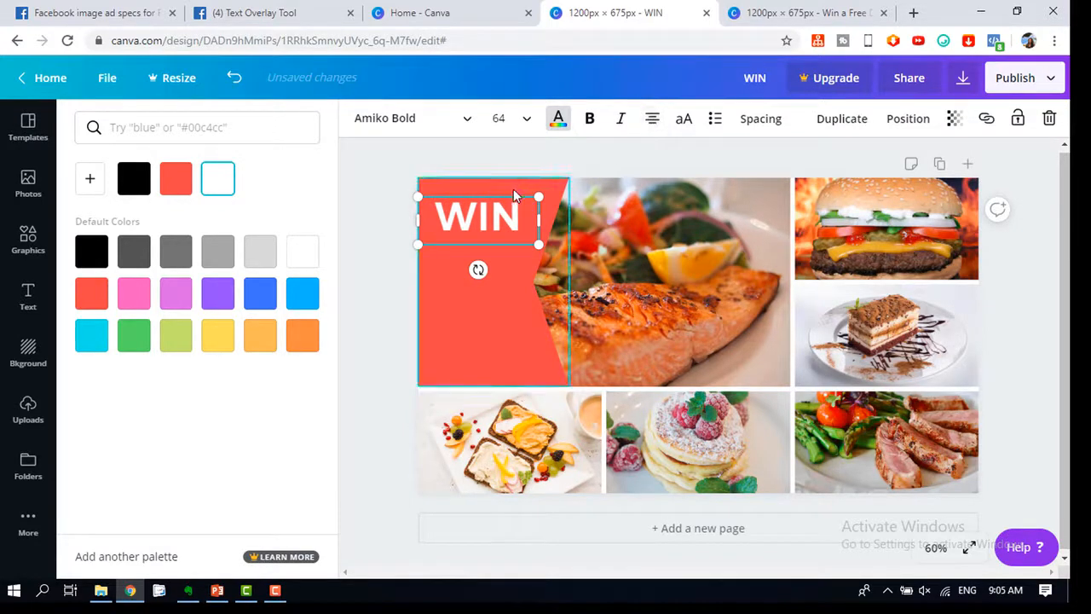
pyautogui.moveTo(507, 198); pyautogui.dragTo(512, 198)
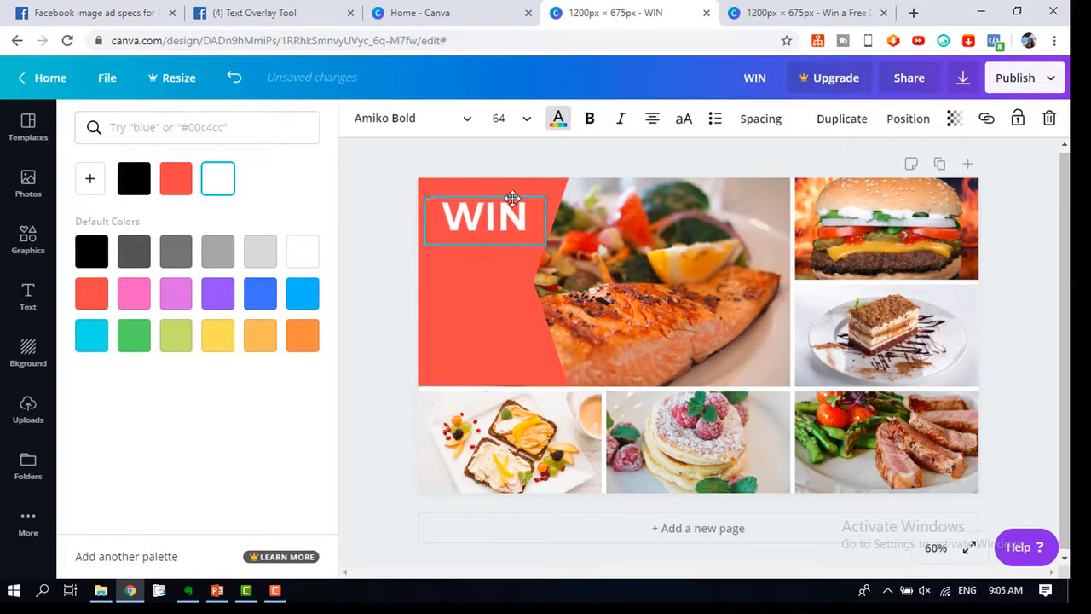
# Search the graphics for "line" and place the white line with a small downward pointer directly beneath the WIN text.
pyautogui.click(27, 247)
pyautogui.scroll(10, 204, 341)
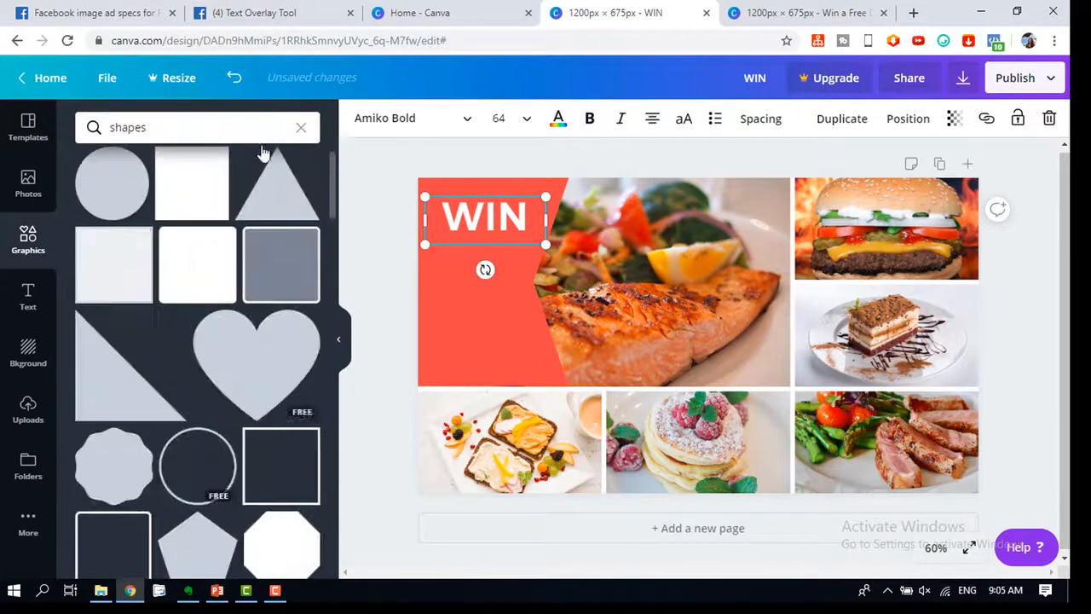
pyautogui.click(301, 127)
pyautogui.write('line')
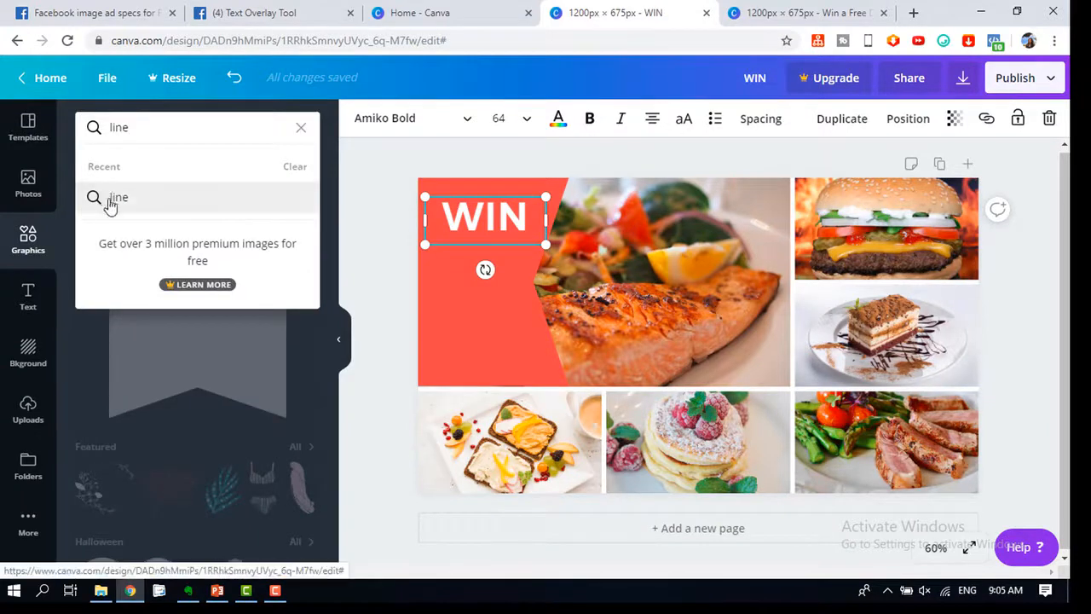
pyautogui.click(109, 197)
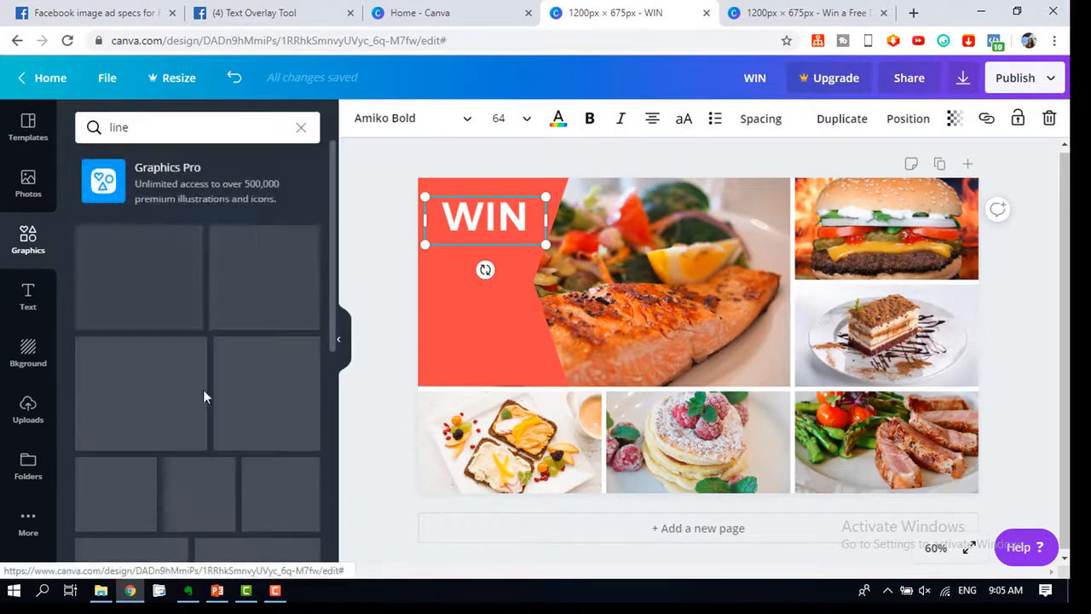
pyautogui.scroll(-10, 203, 382)
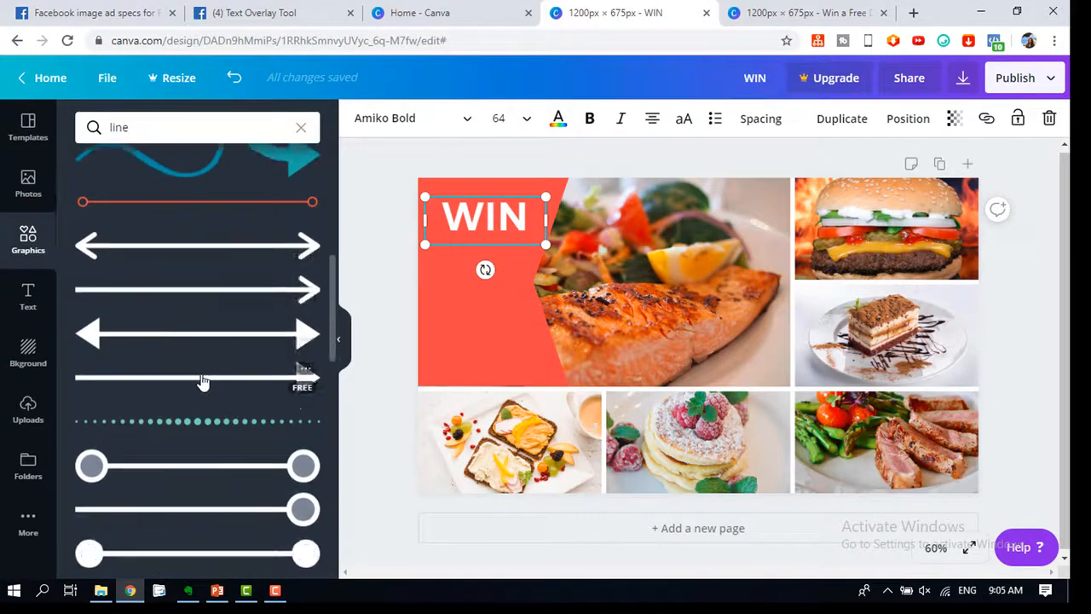
pyautogui.scroll(-3, 203, 382)
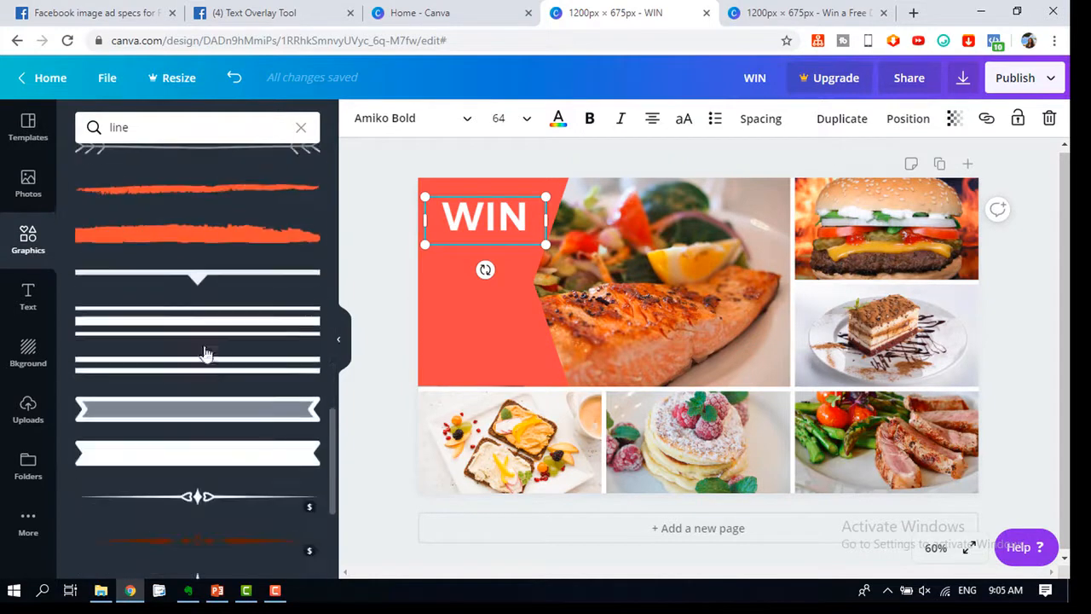
pyautogui.click(193, 275)
pyautogui.moveTo(948, 350); pyautogui.dragTo(510, 240)
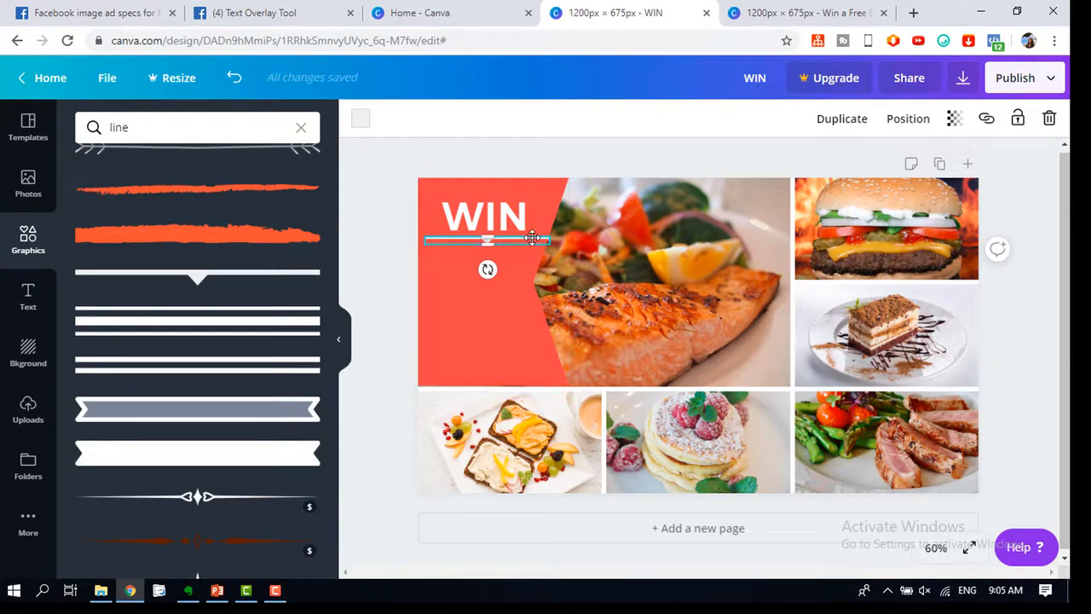
pyautogui.moveTo(541, 244); pyautogui.dragTo(526, 242)
# Widen the red banner slightly and shorten the divider line to the width of the WIN text, centred beneath it.
pyautogui.click(549, 217)
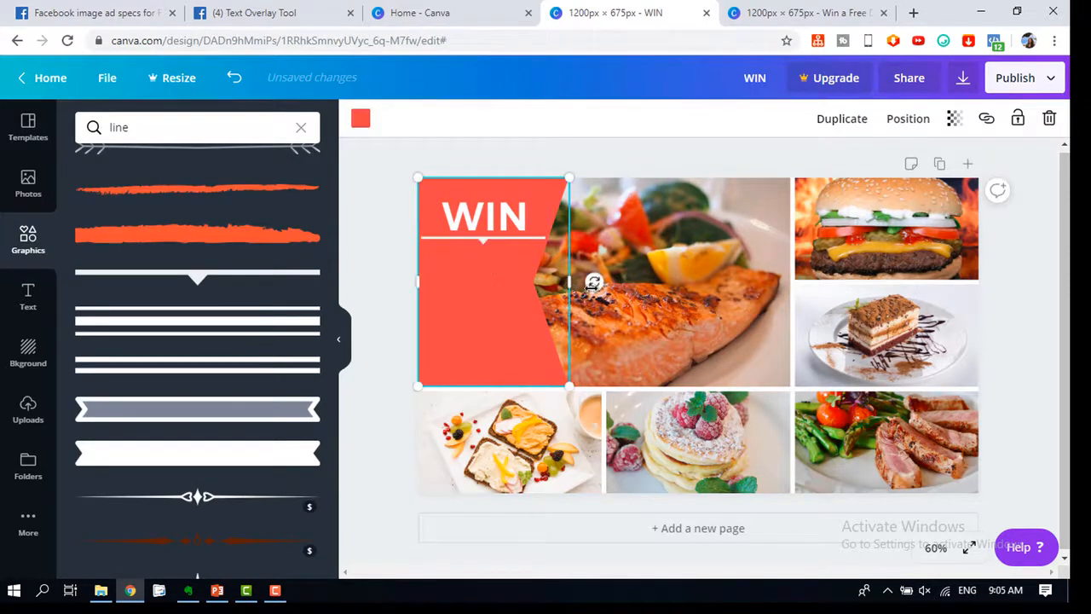
pyautogui.moveTo(570, 282); pyautogui.dragTo(583, 287)
pyautogui.click(506, 239)
pyautogui.click(507, 241)
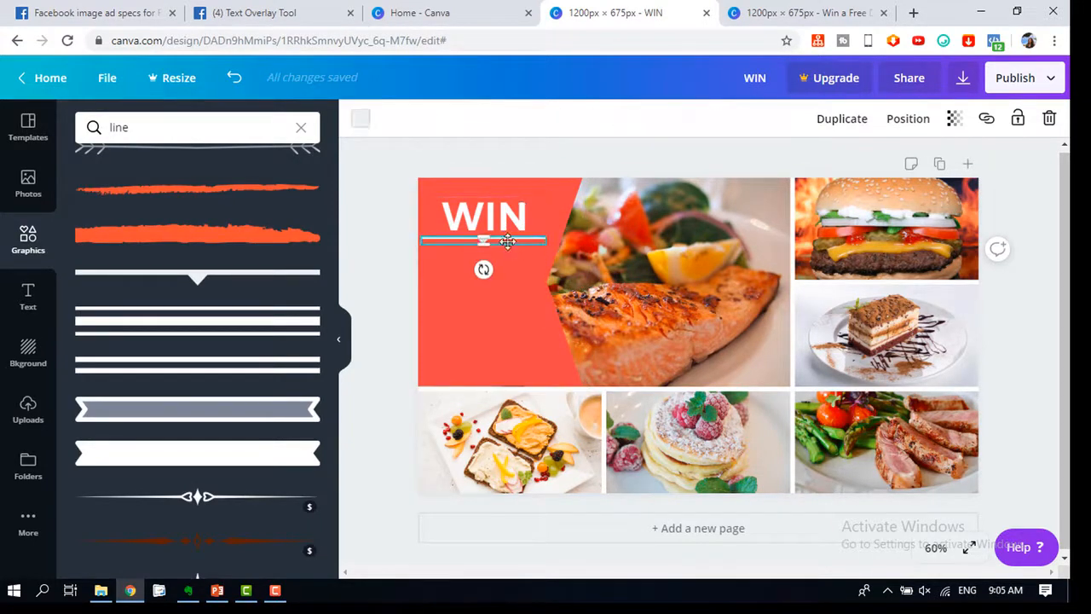
pyautogui.moveTo(484, 242)
pyautogui.mouseDown()
pyautogui.moveTo(483, 268)
pyautogui.moveTo(523, 256)
pyautogui.moveTo(462, 249)
pyautogui.moveTo(513, 239)
pyautogui.moveTo(499, 238)
pyautogui.mouseUp()
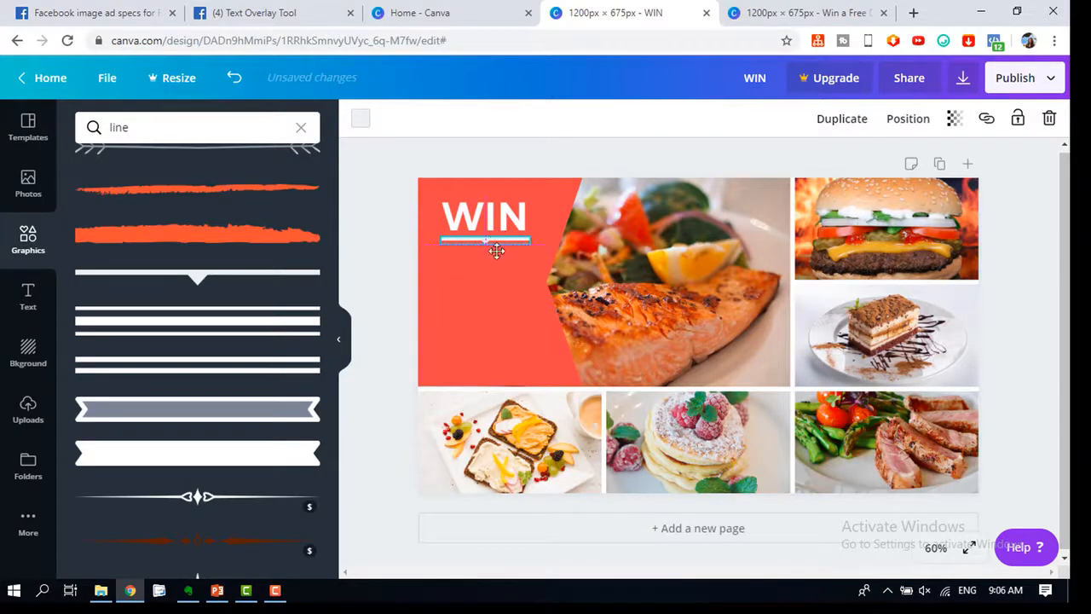
pyautogui.click(478, 298)
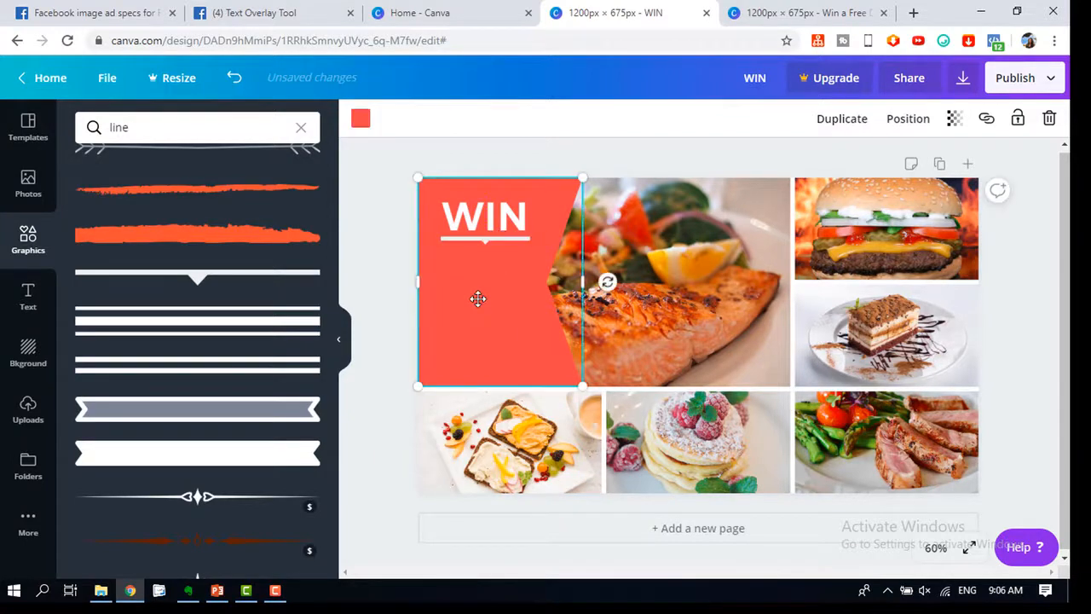
# Recolour the divider line under WIN to the light orange default colour.
pyautogui.click(476, 239)
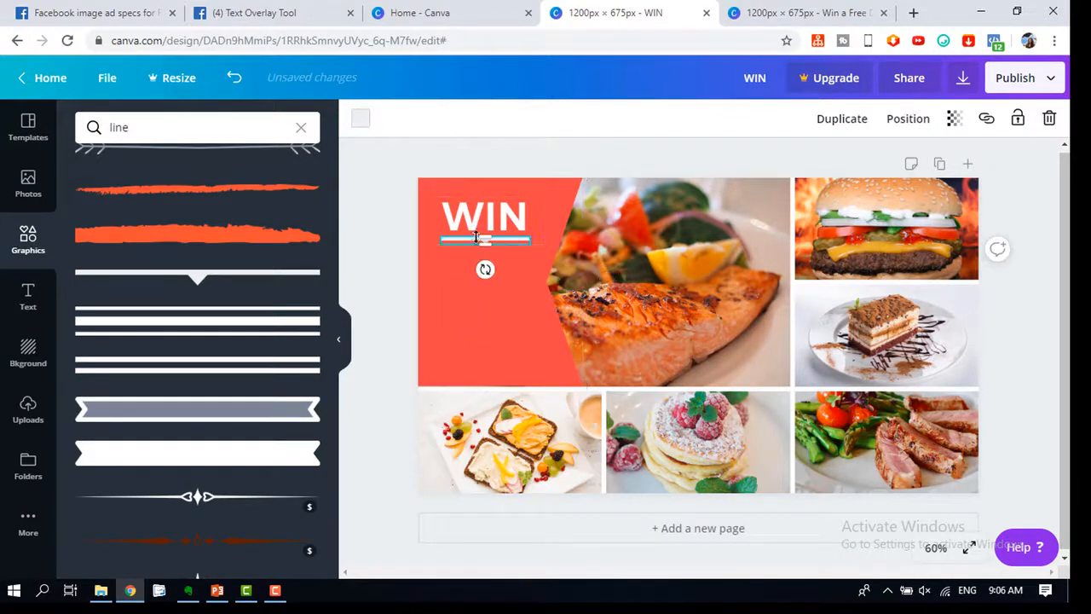
pyautogui.click(361, 121)
pyautogui.click(258, 339)
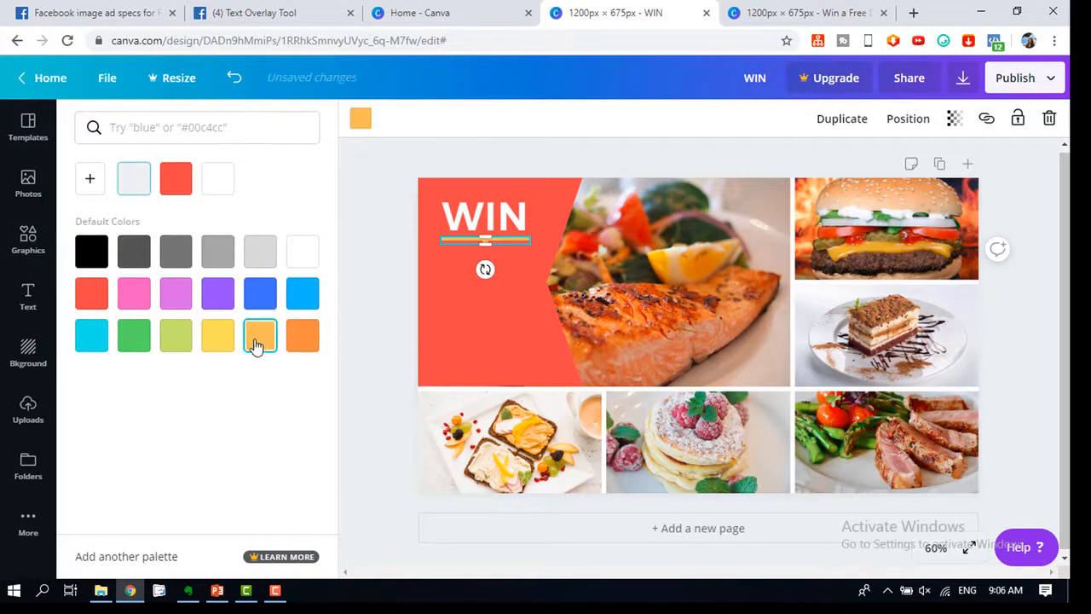
pyautogui.click(563, 159)
# Add a body text line below the divider on the banner and replace its placeholder with "A FREE Dinner for tow".
pyautogui.click(32, 294)
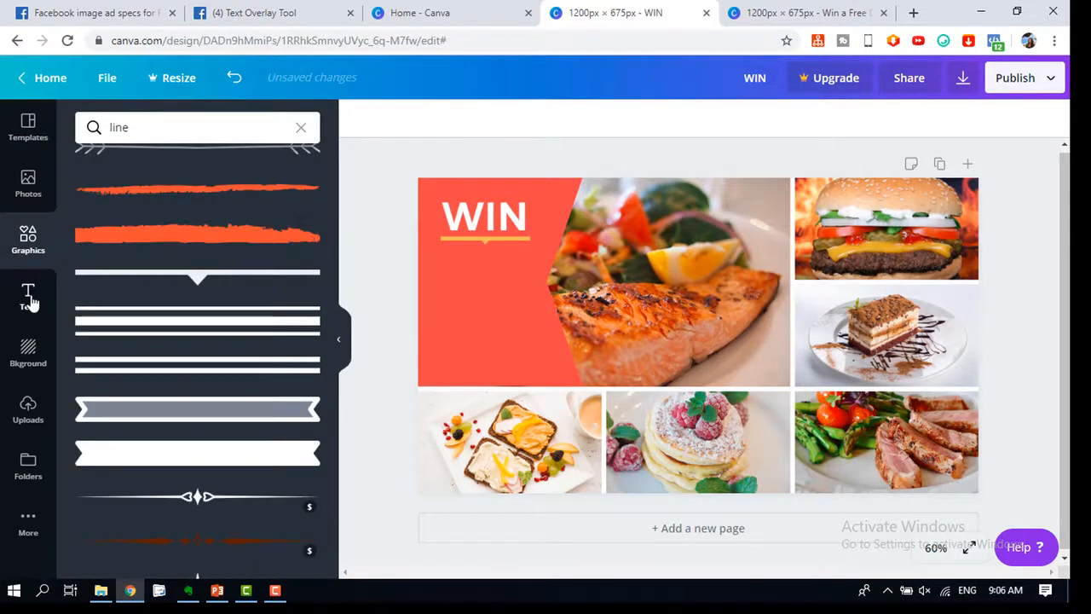
pyautogui.click(255, 259)
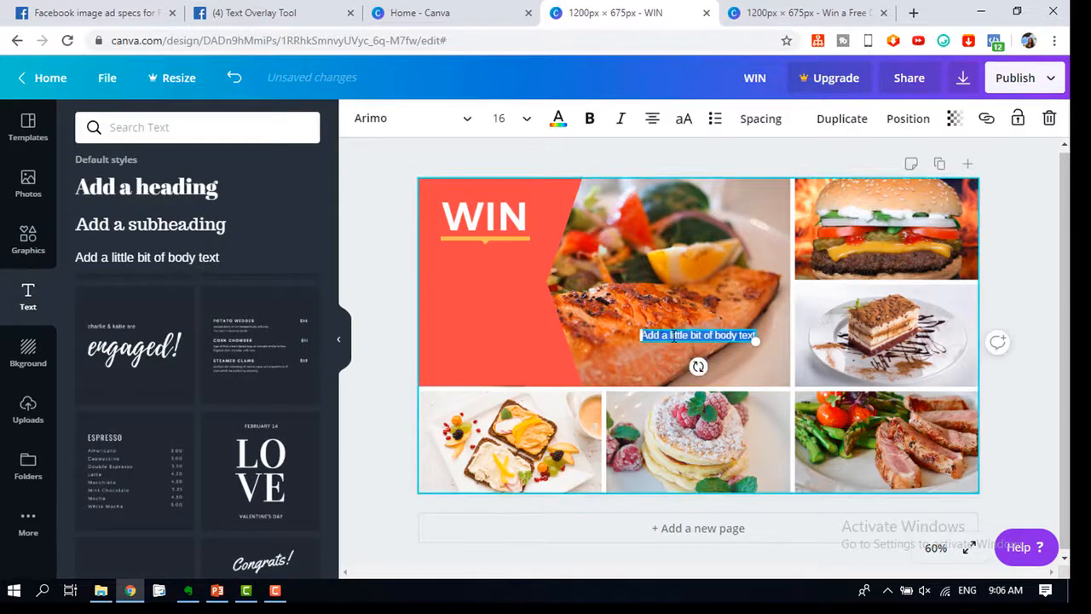
pyautogui.moveTo(673, 331); pyautogui.dragTo(478, 269)
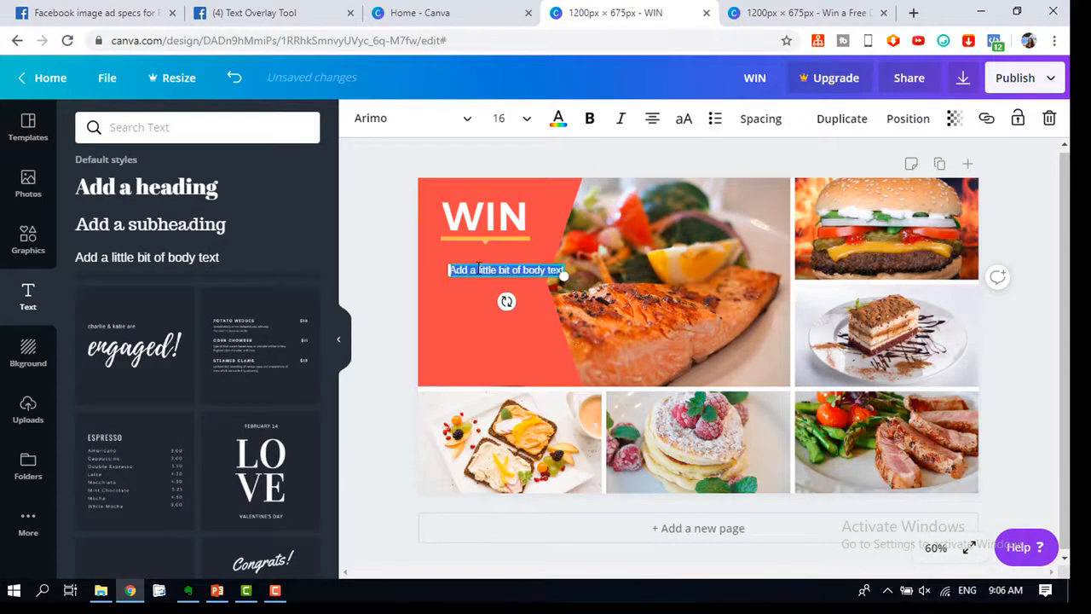
pyautogui.press('BackSpace')
pyautogui.write('A FREE')
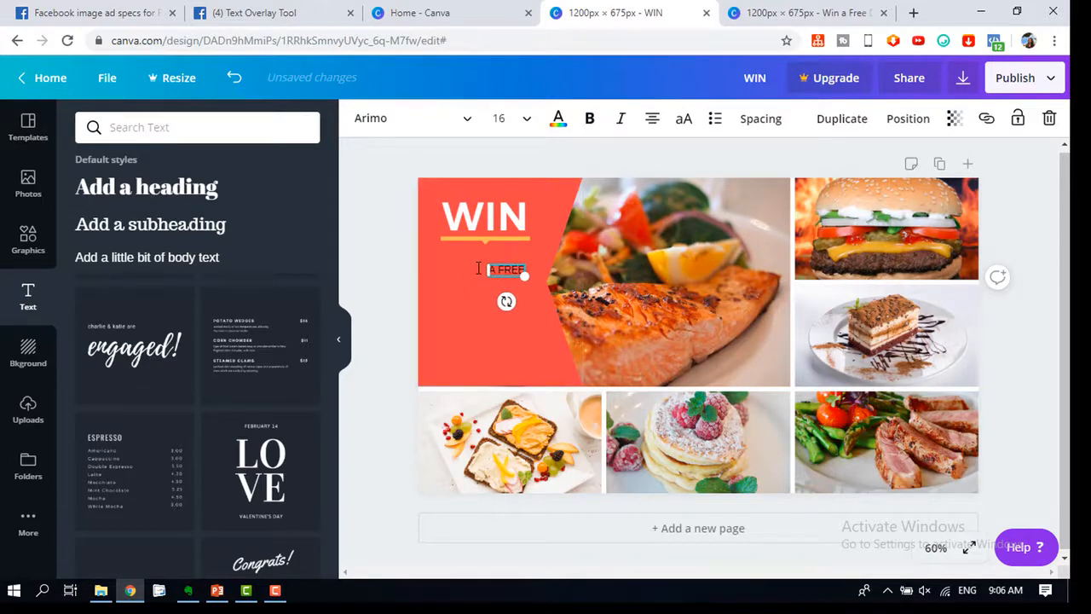
pyautogui.write(' Dinner')
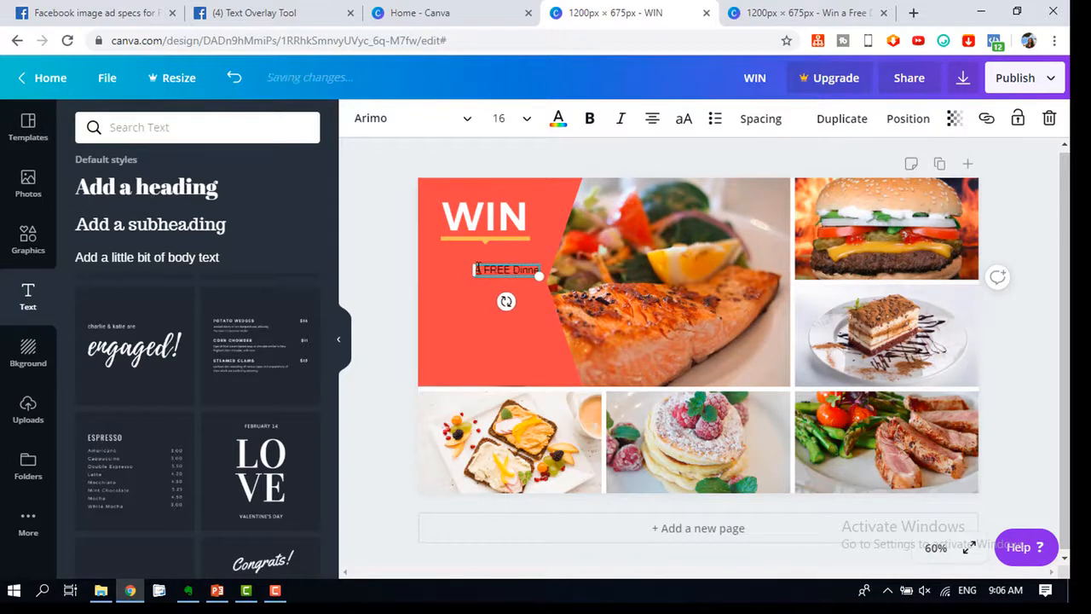
pyautogui.write(' fo')
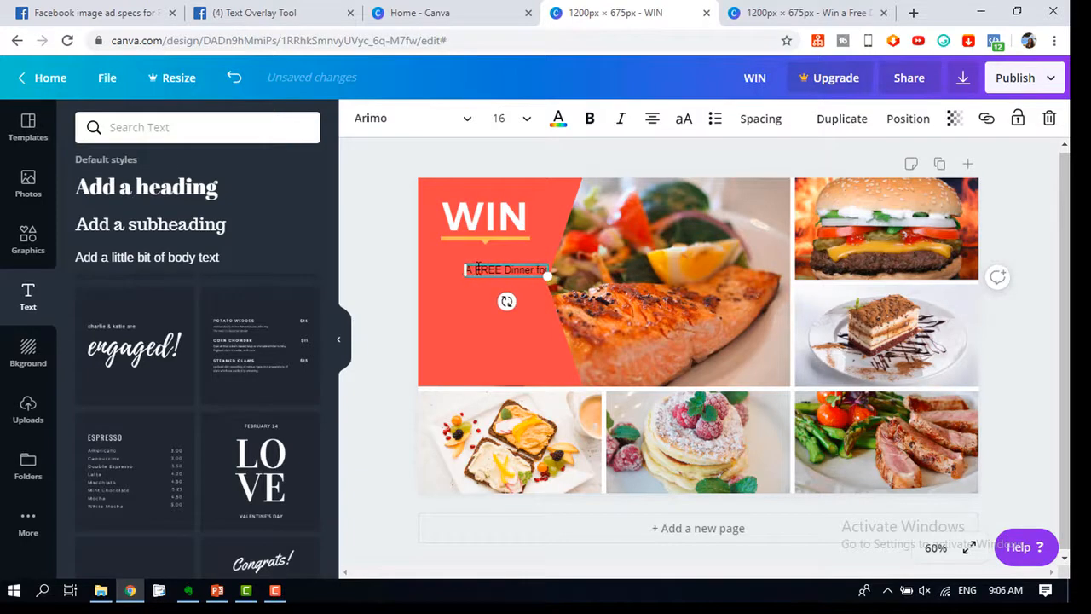
pyautogui.write('r tod')
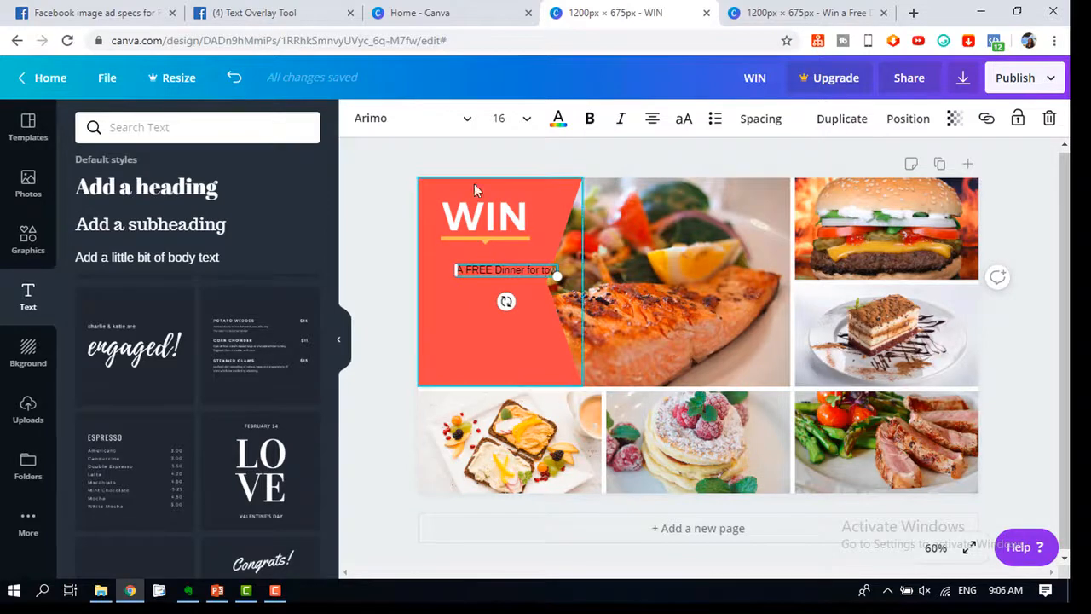
# Try size 42 on the dinner text, narrow its text box to three lines, and set the font size to 36.
pyautogui.click(511, 119)
pyautogui.scroll(-3, 512, 392)
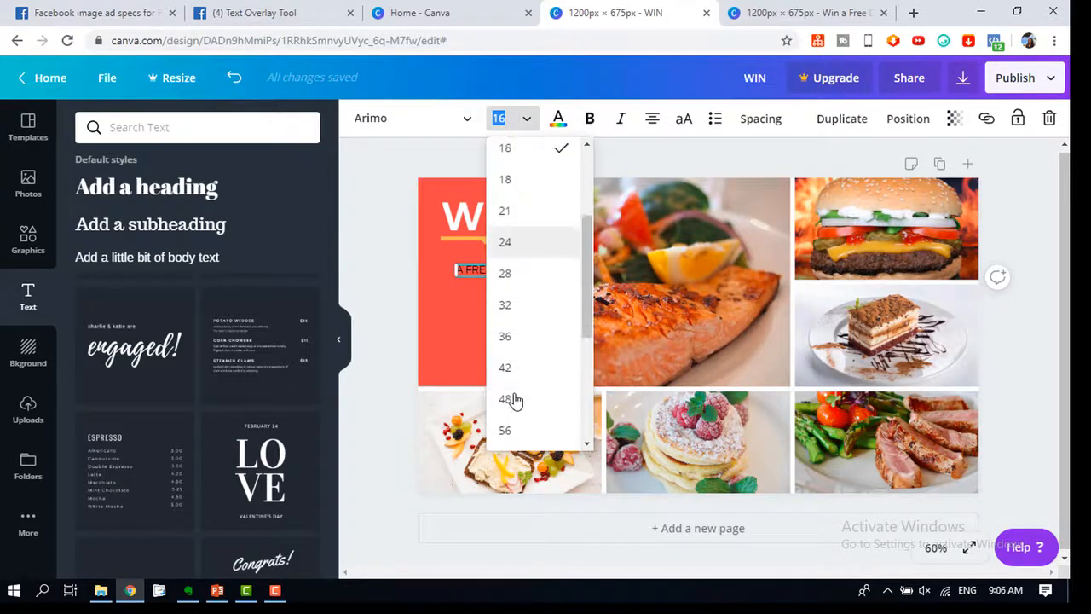
pyautogui.click(518, 360)
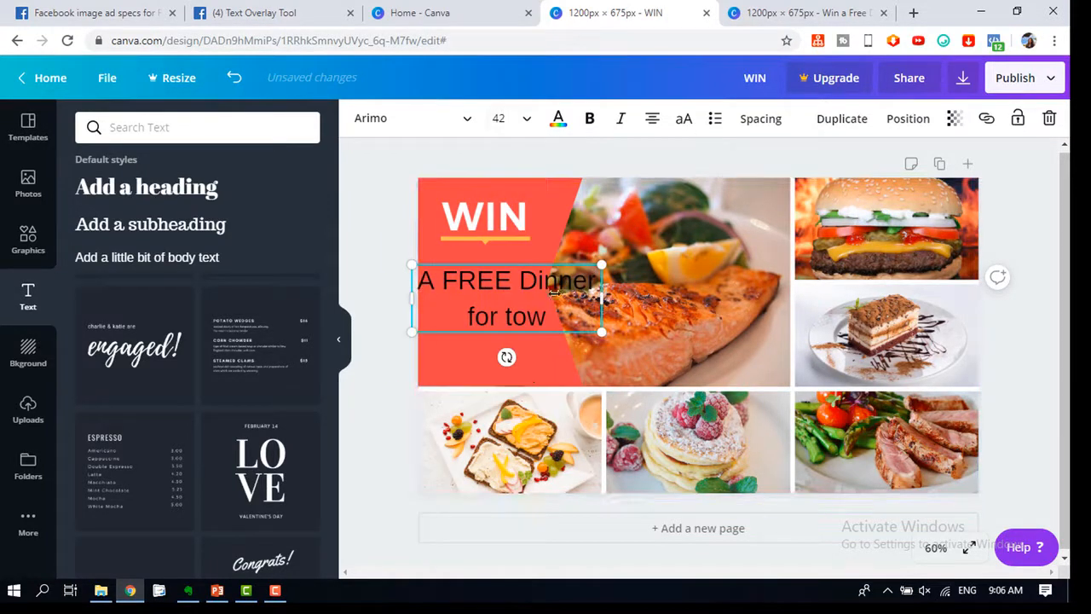
pyautogui.moveTo(554, 292)
pyautogui.mouseDown()
pyautogui.moveTo(531, 300)
pyautogui.moveTo(545, 302)
pyautogui.mouseUp()
pyautogui.click(504, 119)
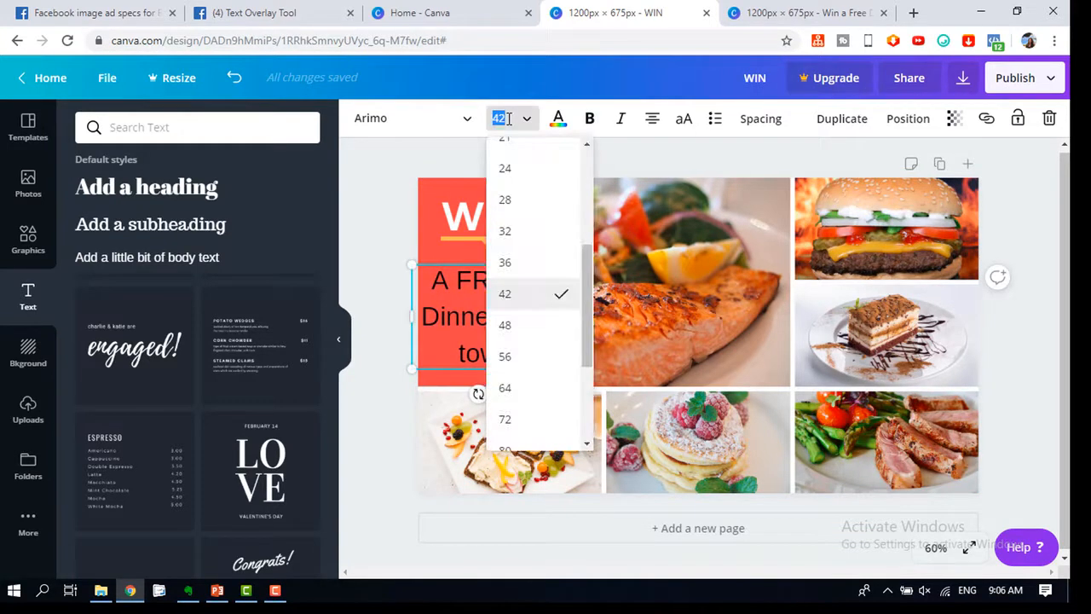
pyautogui.click(529, 261)
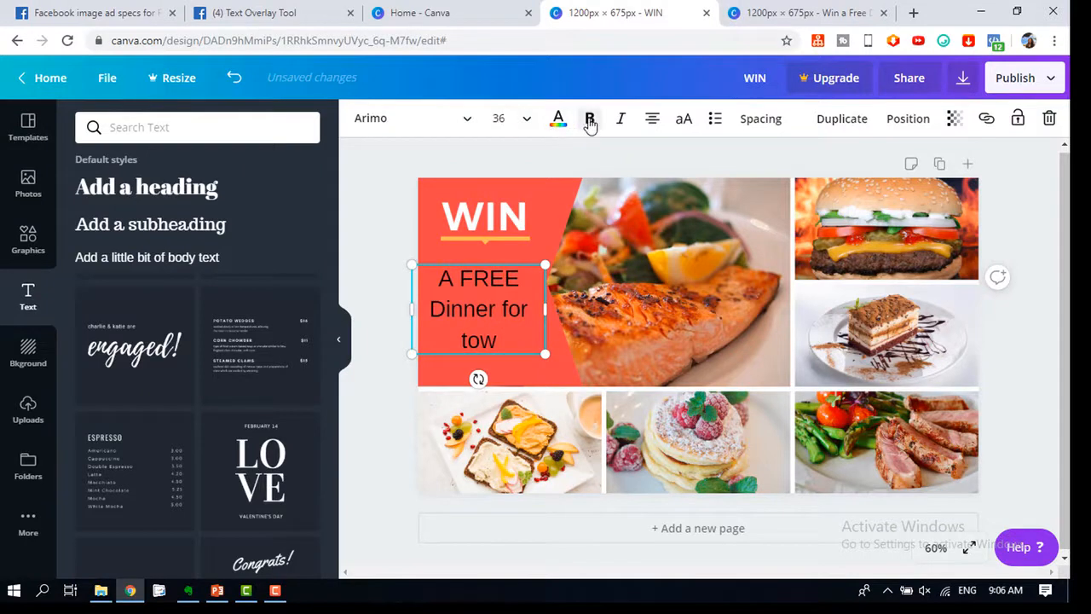
# Make the entire dinner text bold and white.
pyautogui.click(590, 122)
pyautogui.hotkey('ctrl', 'a')
pyautogui.click(590, 122)
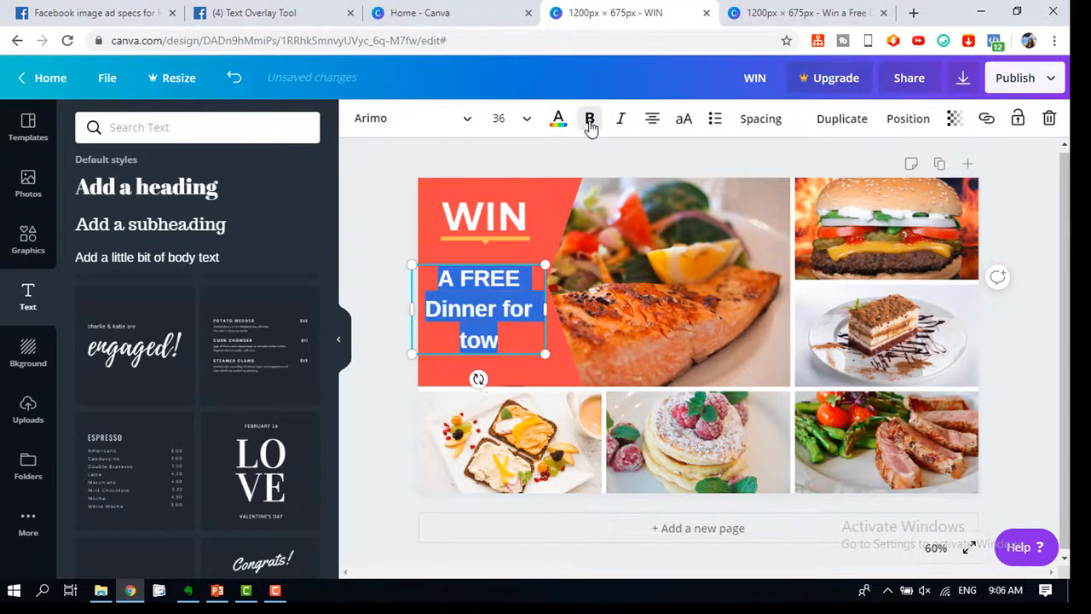
pyautogui.click(557, 119)
pyautogui.click(303, 250)
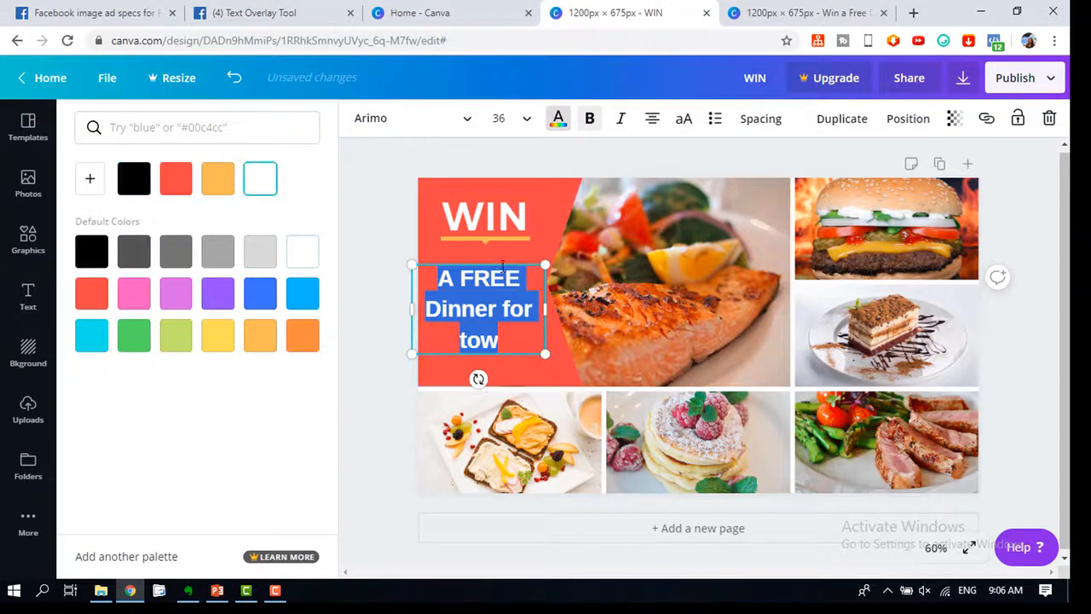
# Narrow the dinner text box so "for tow" shares one line, and centre the box beneath the divider line.
pyautogui.moveTo(503, 263)
pyautogui.mouseDown()
pyautogui.moveTo(503, 242)
pyautogui.moveTo(503, 257)
pyautogui.mouseUp()
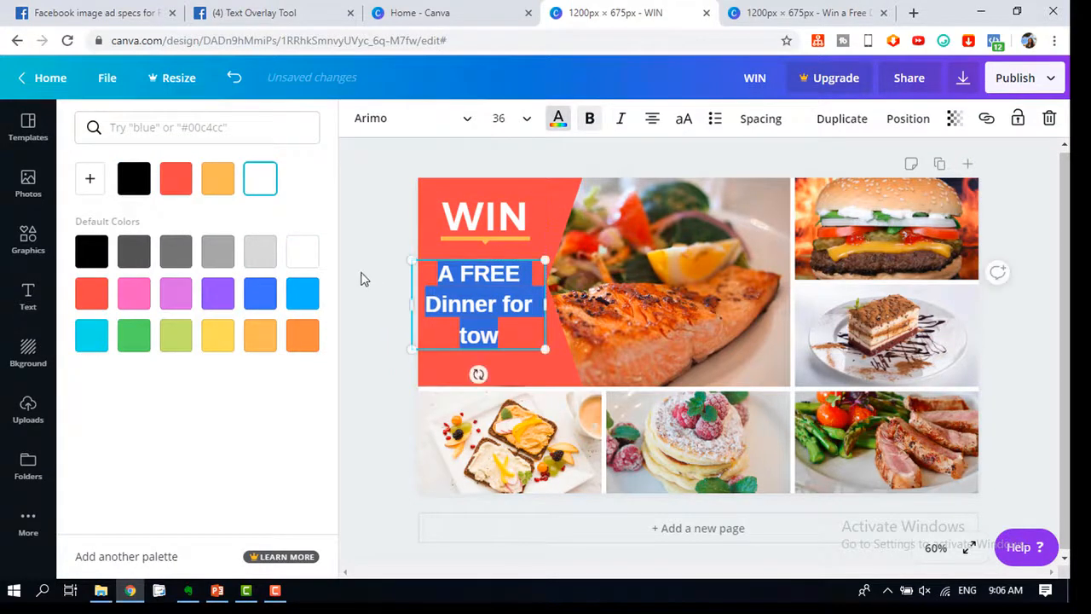
pyautogui.click(508, 306)
pyautogui.moveTo(543, 309); pyautogui.dragTo(514, 314)
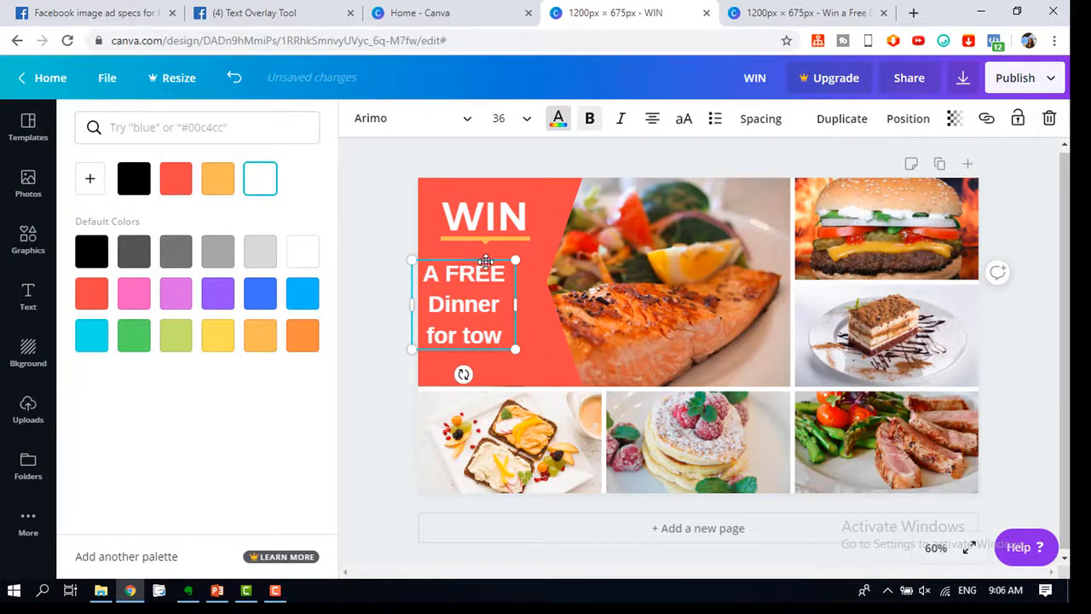
pyautogui.moveTo(485, 262); pyautogui.dragTo(506, 265)
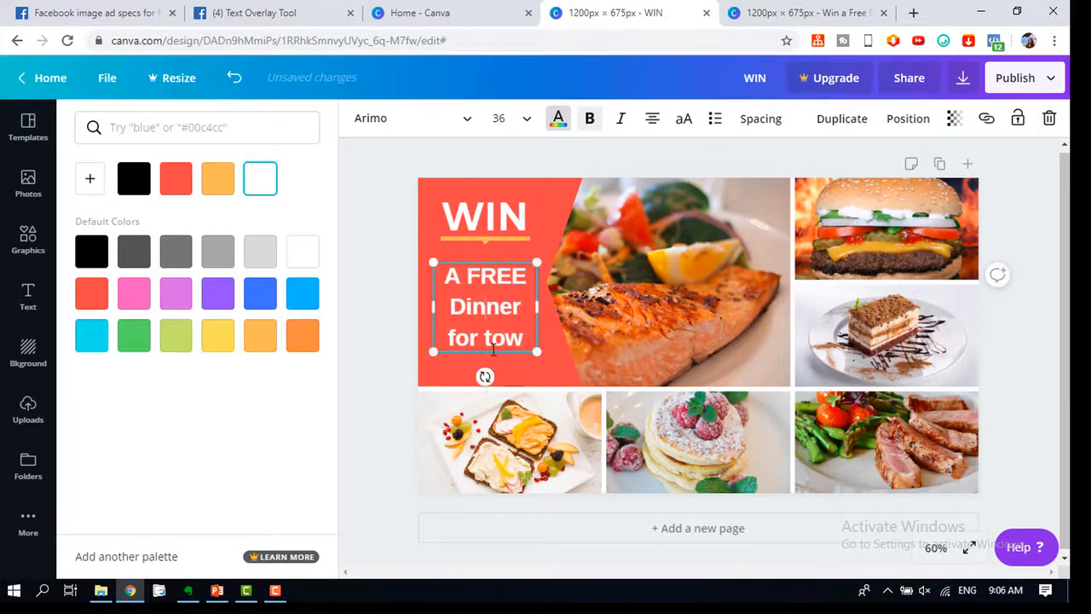
# Correct the last line of the dinner text to "For Two" and move the text slightly up toward the divider.
pyautogui.write('T')
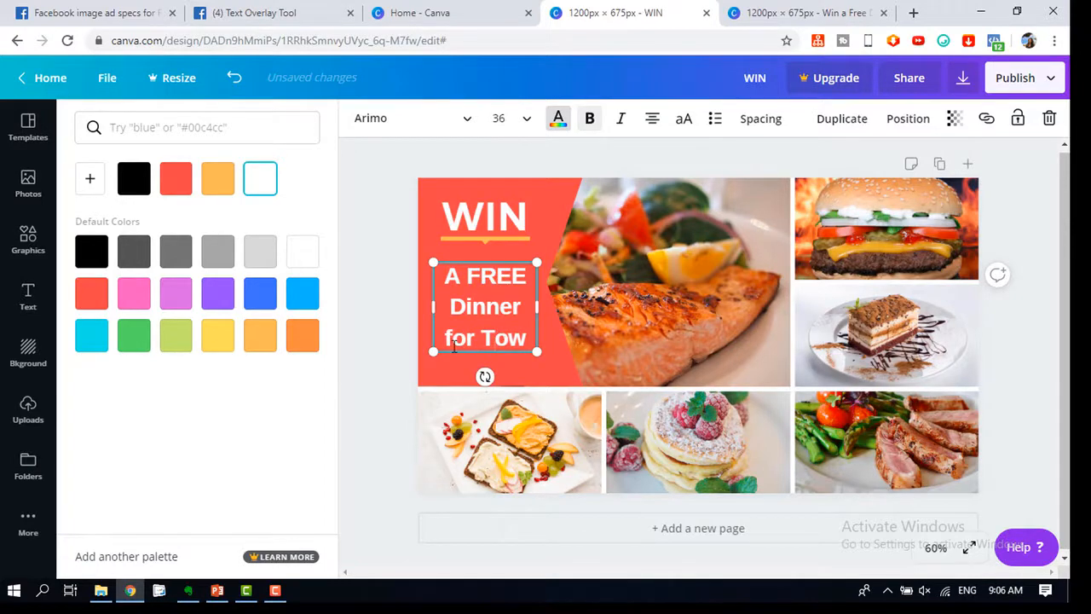
pyautogui.moveTo(444, 339); pyautogui.dragTo(529, 346)
pyautogui.write('For T')
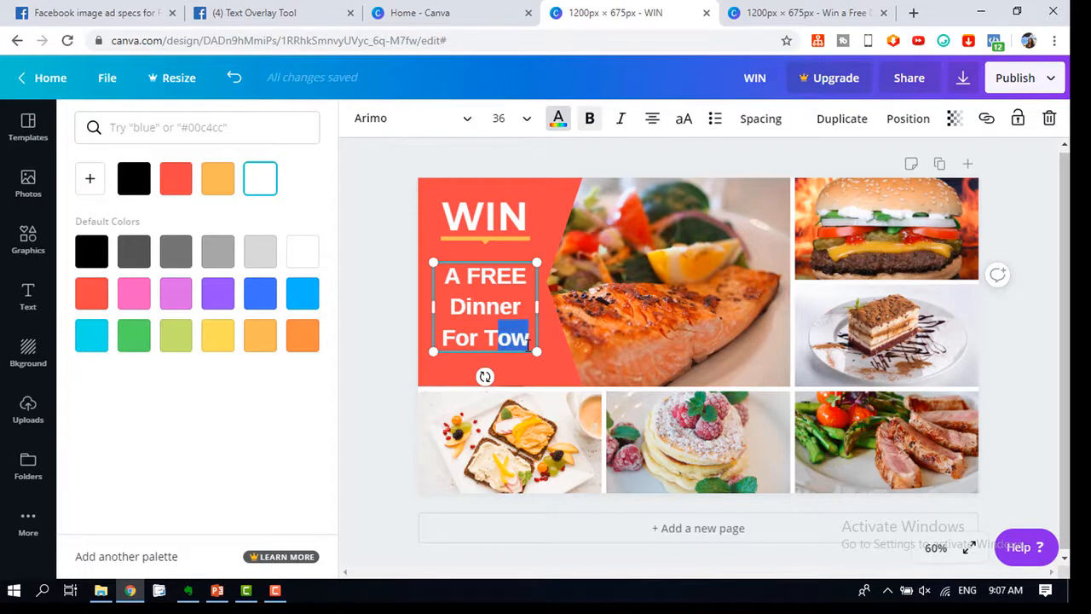
pyautogui.write('Wo')
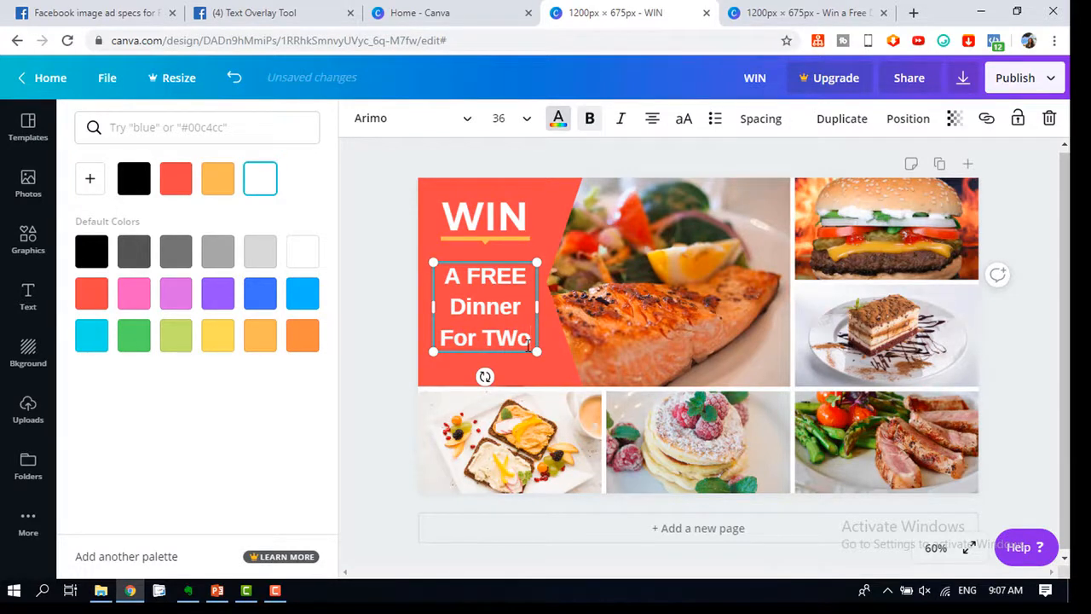
pyautogui.press('BackSpace')
pyautogui.press('BackSpace')
pyautogui.write('wo')
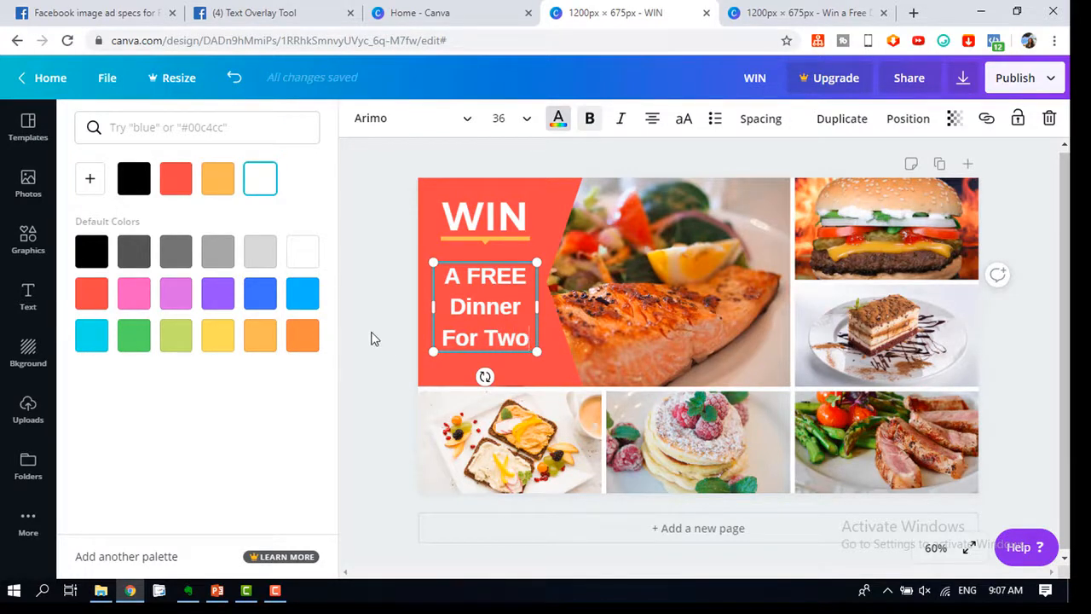
pyautogui.click(412, 309)
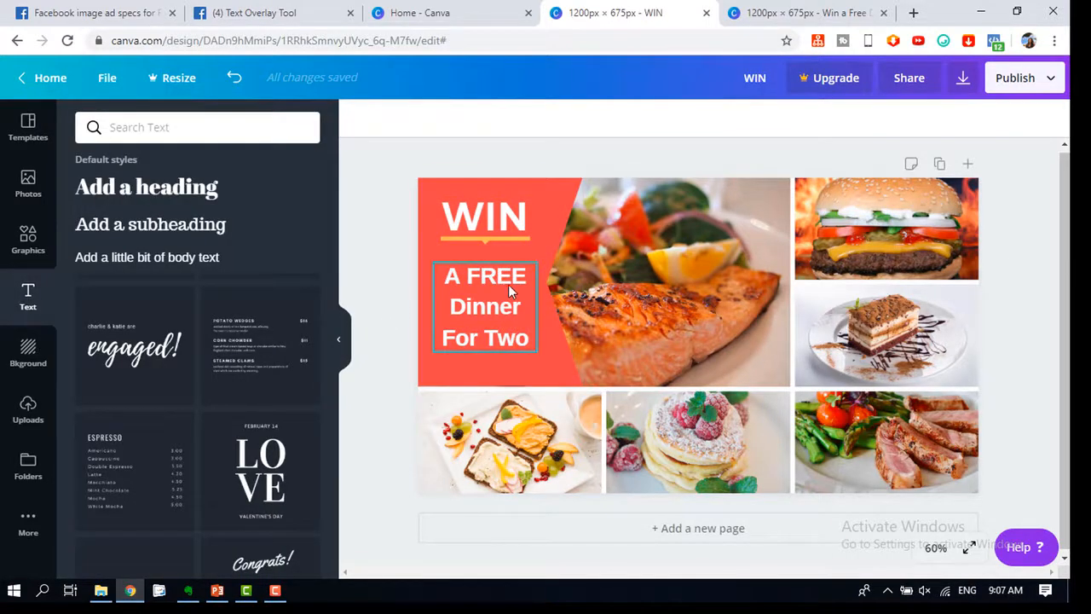
pyautogui.moveTo(509, 285); pyautogui.dragTo(509, 278)
pyautogui.click(558, 162)
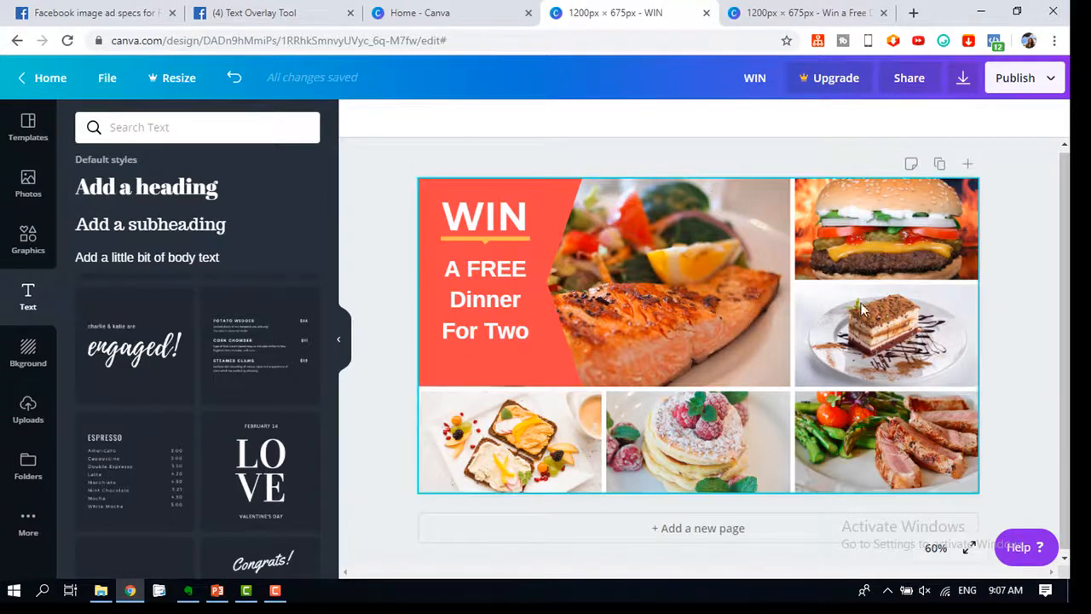
# Download the finished WIN collage as a PNG and collapse the text library to view the whole design.
pyautogui.click(963, 85)
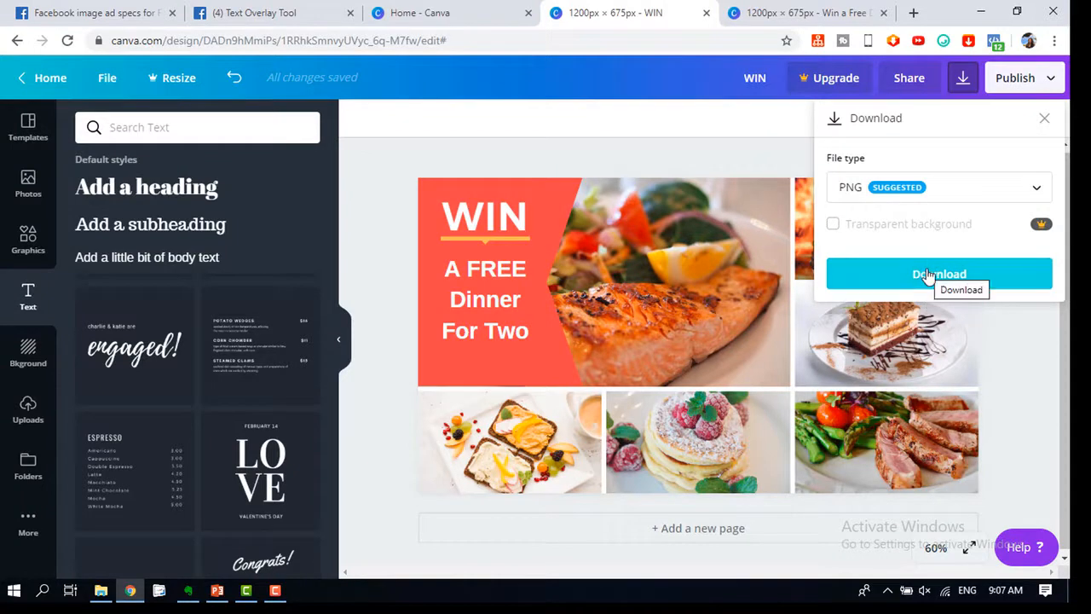
pyautogui.click(926, 274)
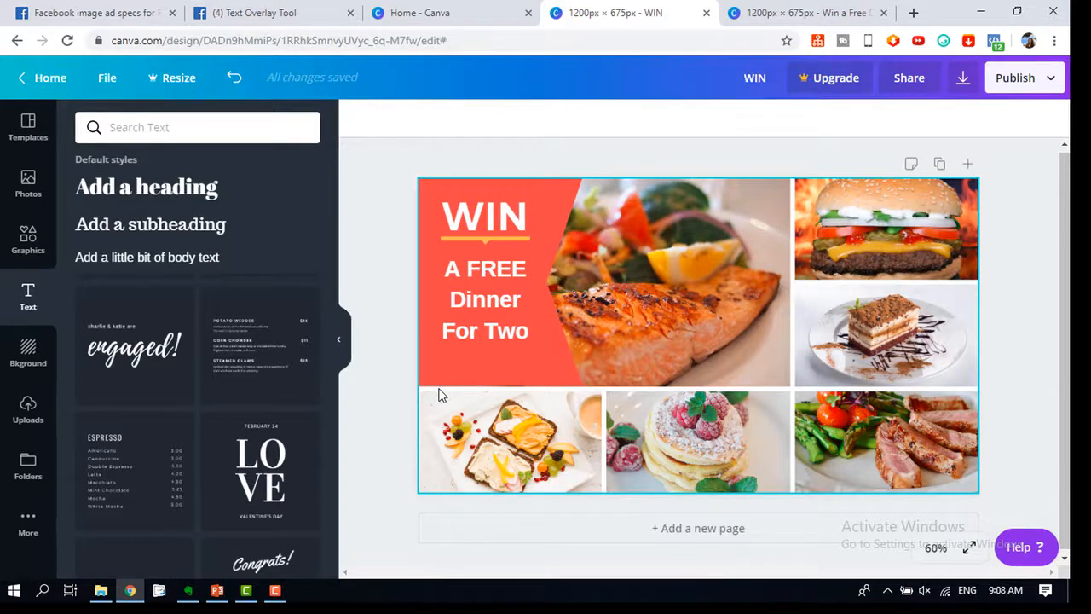
pyautogui.click(340, 345)
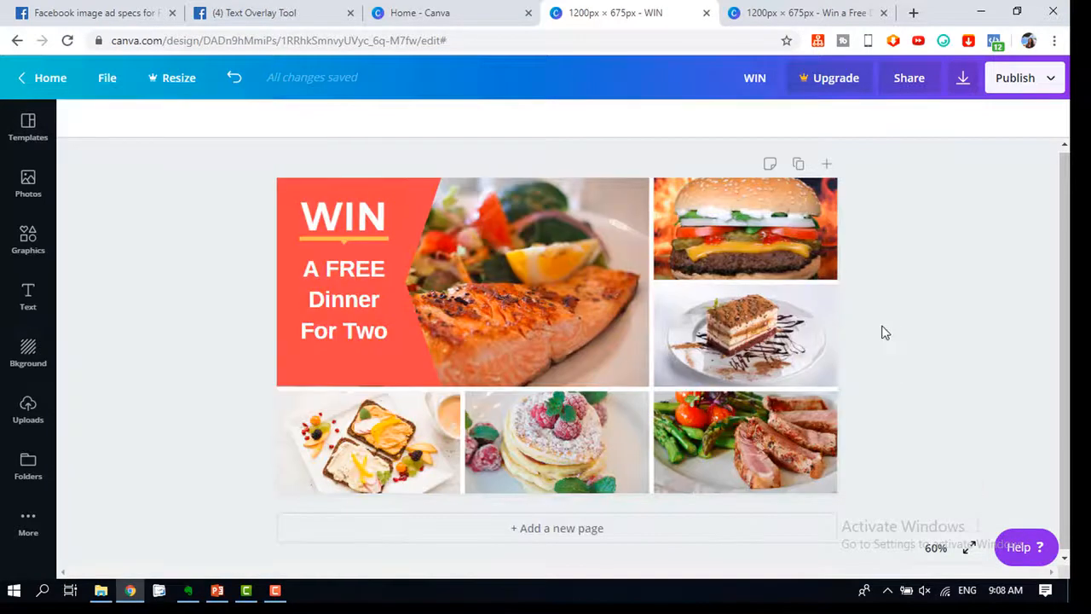